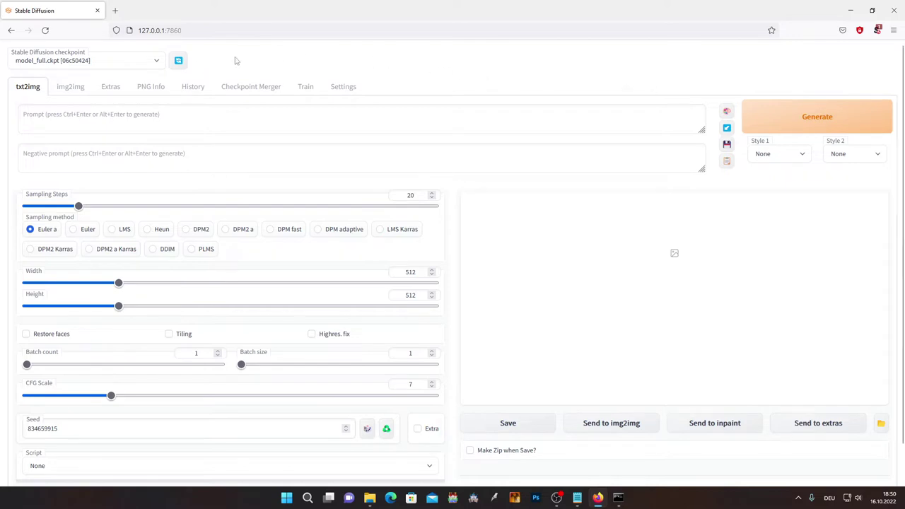
Keep the model_full.ckpt checkpoint, paste the Japanese girl white-dress portrait prompt, and generate
{"action": "left_click", "coordinate": [154, 64]}
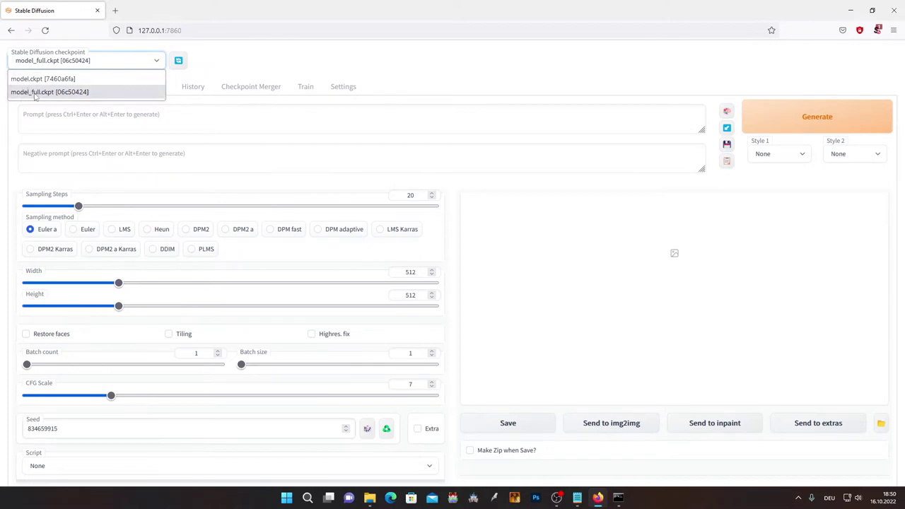
{"action": "left_click", "coordinate": [239, 62]}
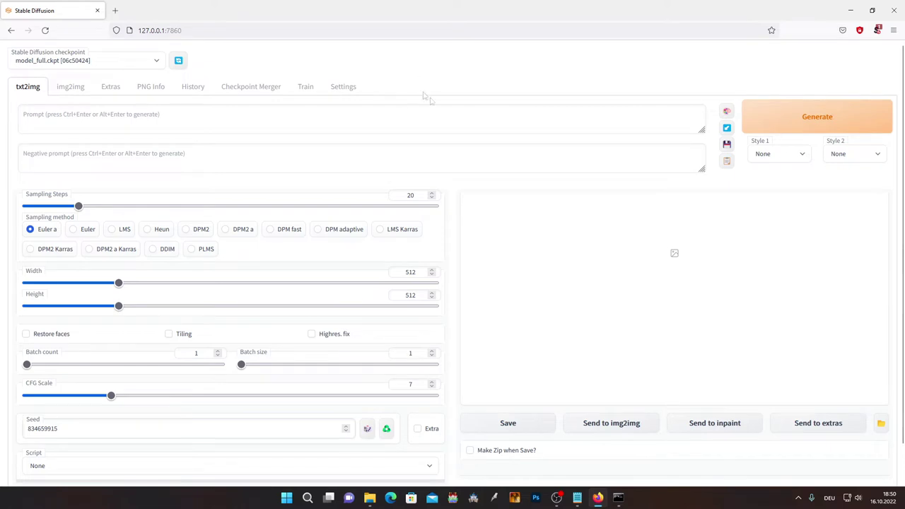
{"action": "left_click", "coordinate": [440, 120]}
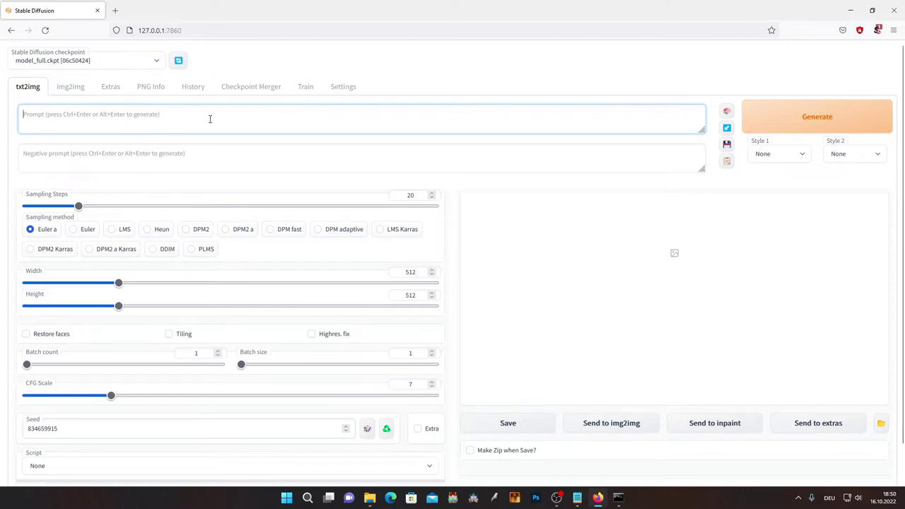
{"action": "key", "text": "ctrl+v"}
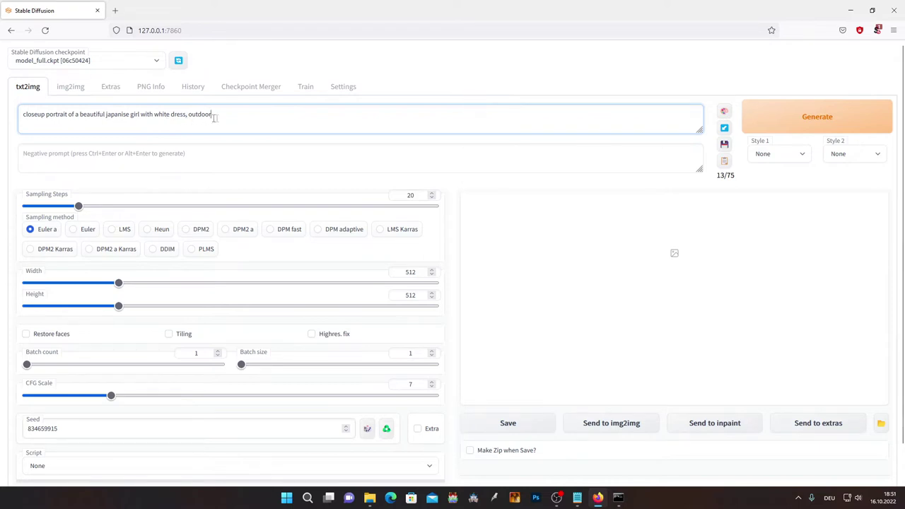
{"action": "left_click", "coordinate": [456, 79]}
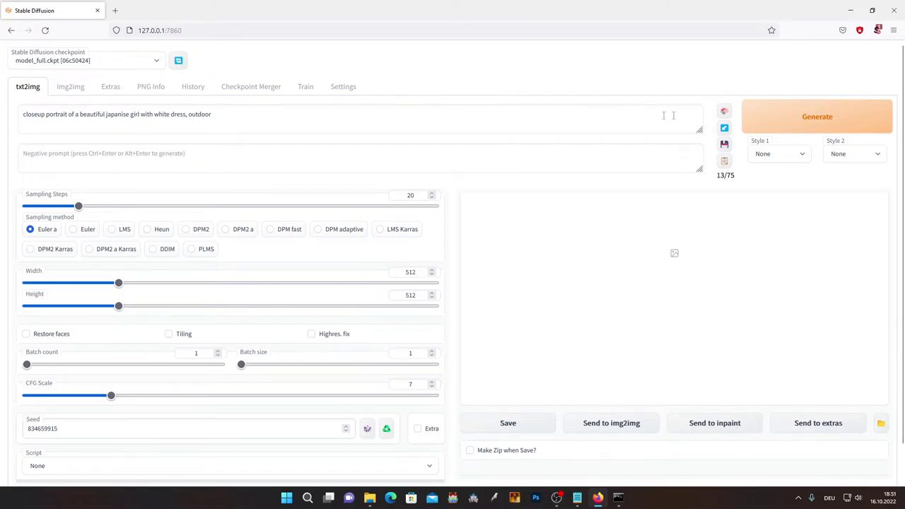
{"action": "left_click", "coordinate": [782, 113]}
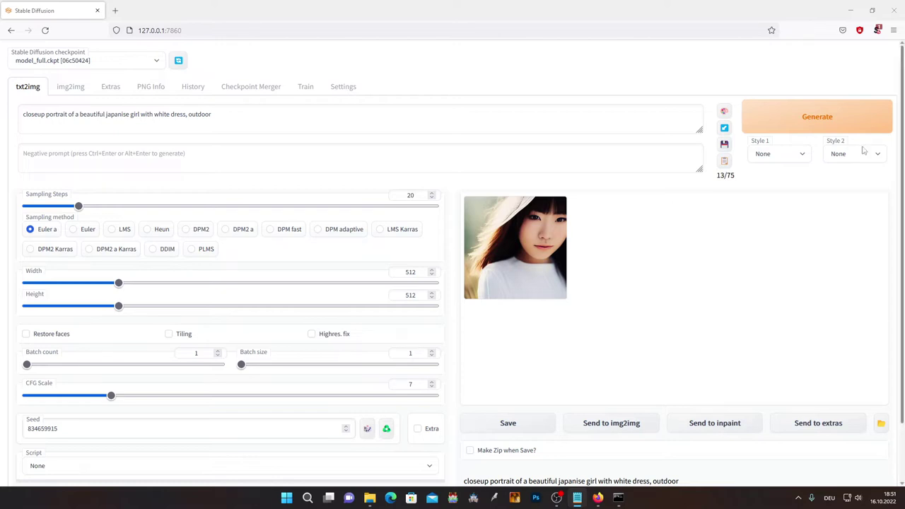
Append ', highly detailed, nikon d850, Artstation' plus an artist credit, generate, and enlarge the result
{"action": "left_click", "coordinate": [630, 126]}
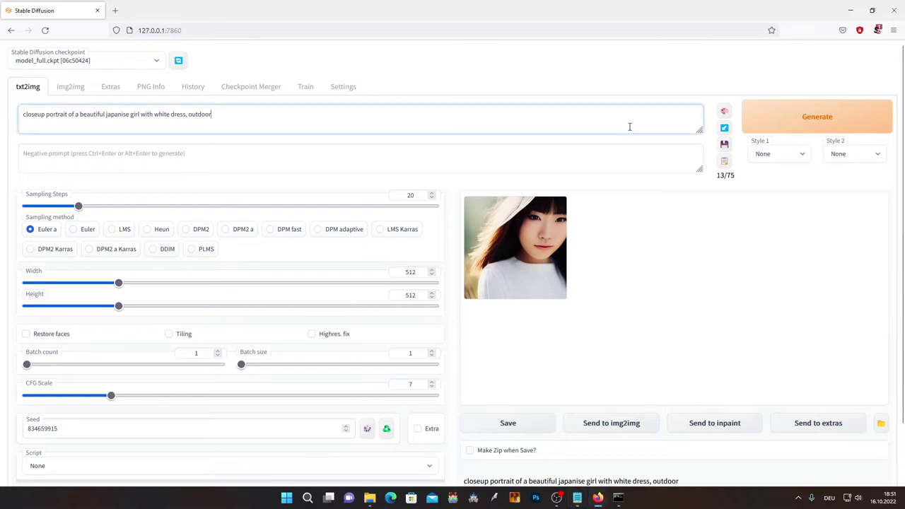
{"action": "type", "text": ", highly detailed, nikon d850, Artstation, illustrated by Sophie Anderson"}
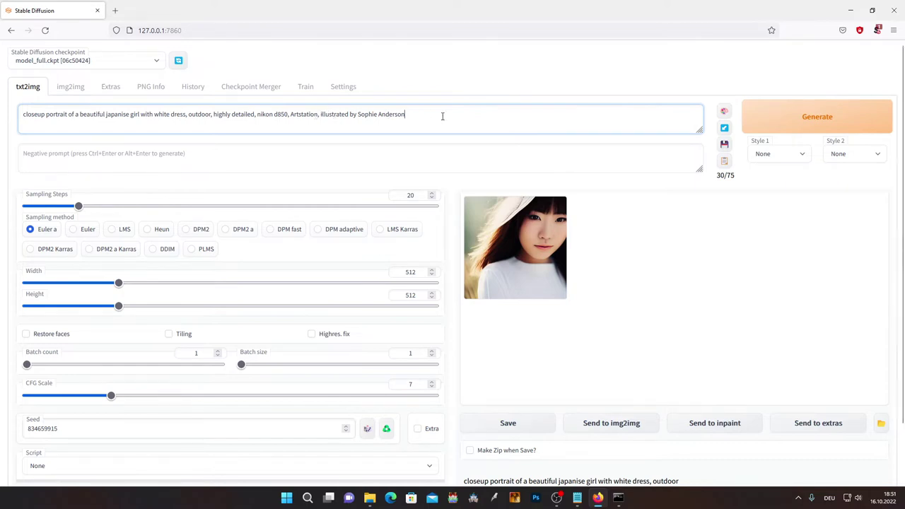
{"action": "left_click", "coordinate": [475, 93]}
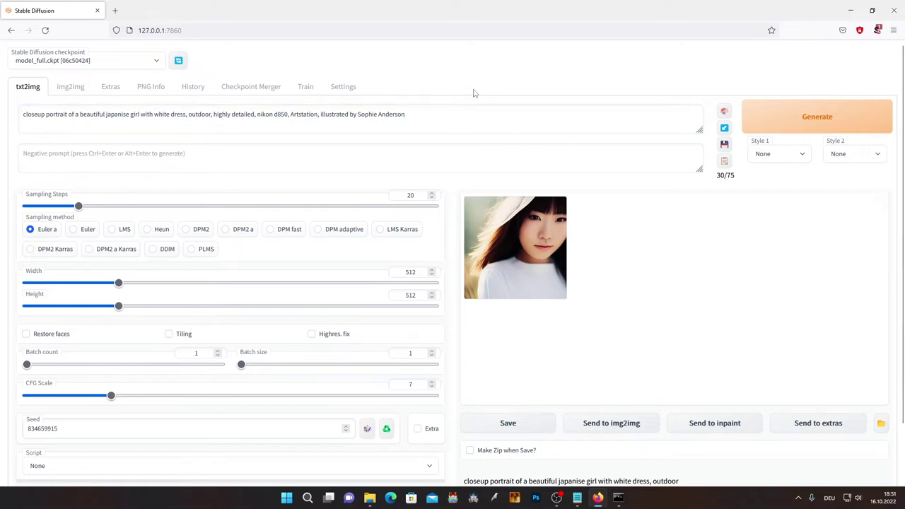
{"action": "left_click", "coordinate": [807, 125]}
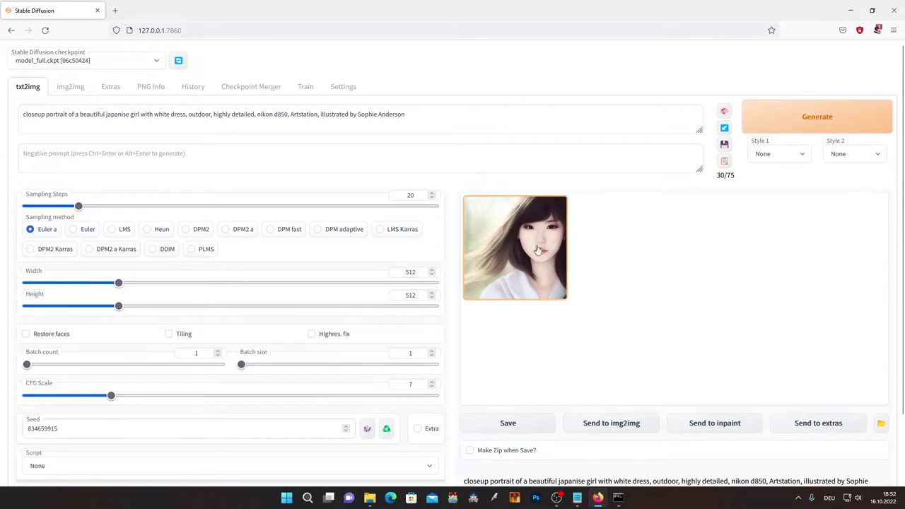
{"action": "left_click", "coordinate": [538, 250]}
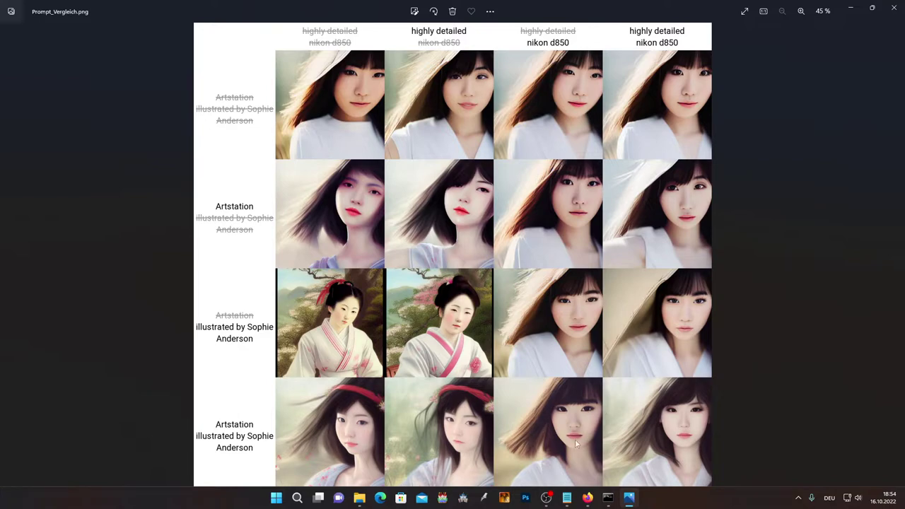
Zoom in and pan across the Prompt_Vergleich.png faces, zoom back out, then close Photos
{"action": "scroll", "coordinate": [580, 435], "scroll_direction": "up", "scroll_amount": 4}
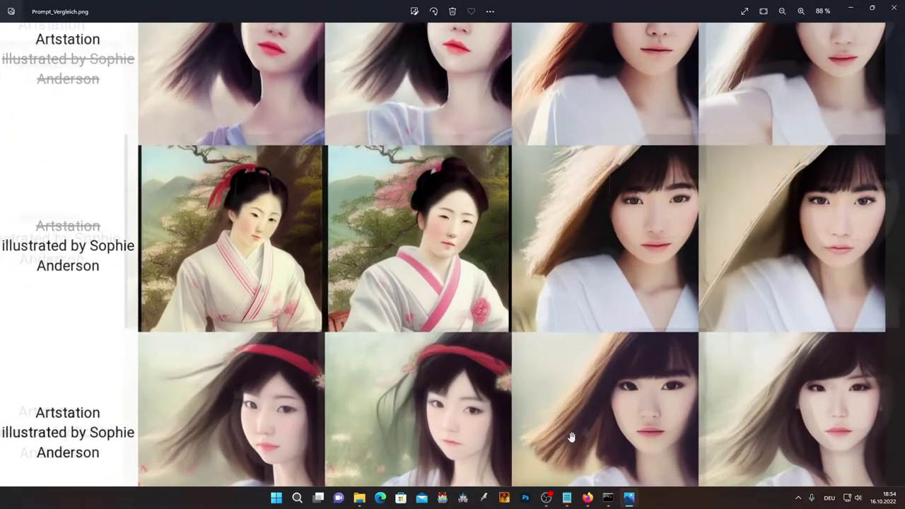
{"action": "scroll", "coordinate": [599, 317], "scroll_direction": "up", "scroll_amount": 3}
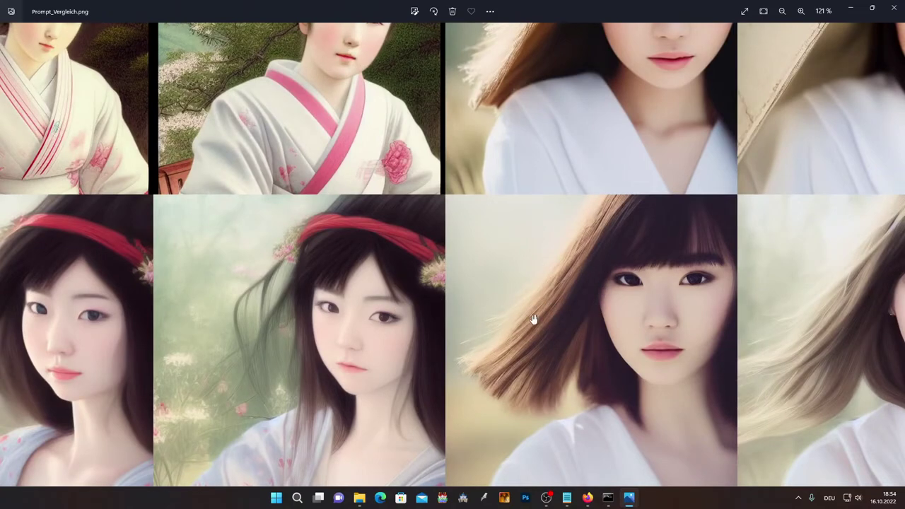
{"action": "left_click_drag", "start_coordinate": [459, 344], "coordinate": [503, 344]}
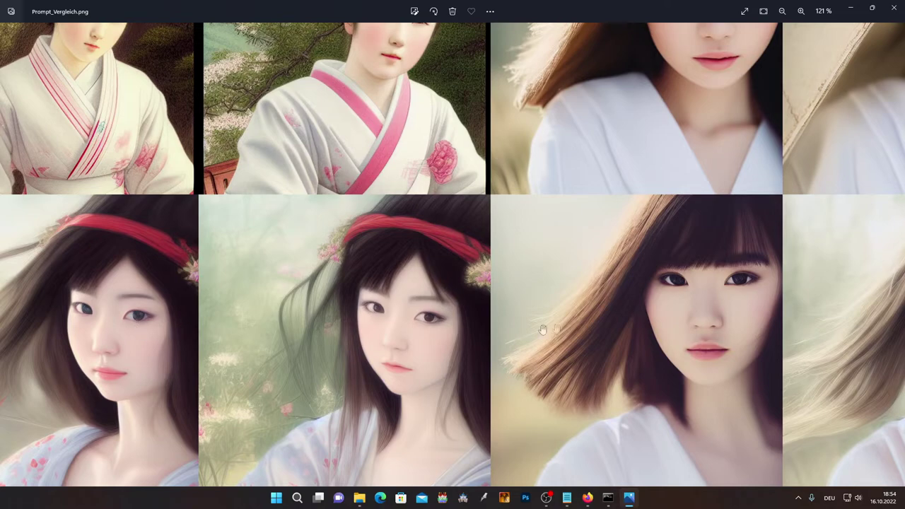
{"action": "left_click_drag", "start_coordinate": [652, 344], "coordinate": [415, 331]}
{"action": "scroll", "coordinate": [649, 359], "scroll_direction": "up", "scroll_amount": 1}
{"action": "scroll", "coordinate": [626, 365], "scroll_direction": "down", "scroll_amount": 2}
{"action": "scroll", "coordinate": [781, 376], "scroll_direction": "down", "scroll_amount": 2}
{"action": "scroll", "coordinate": [751, 387], "scroll_direction": "down", "scroll_amount": 2}
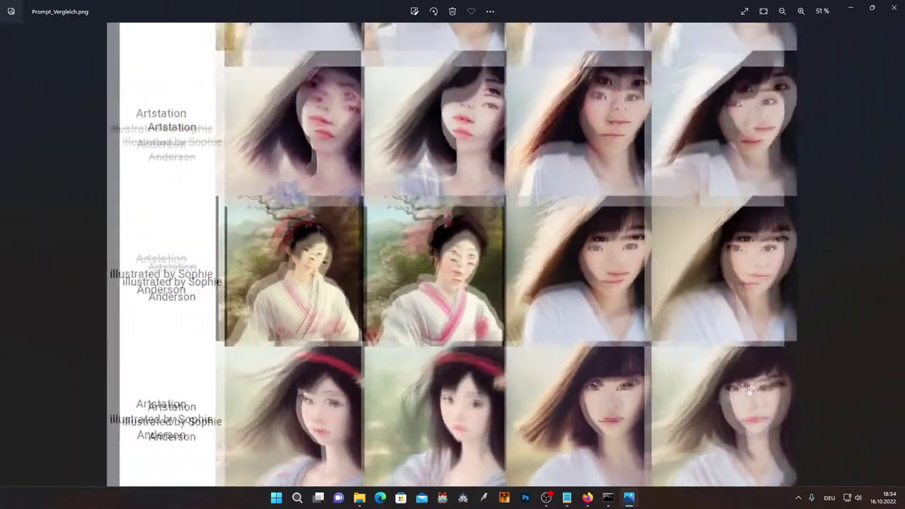
{"action": "scroll", "coordinate": [752, 386], "scroll_direction": "down", "scroll_amount": 1}
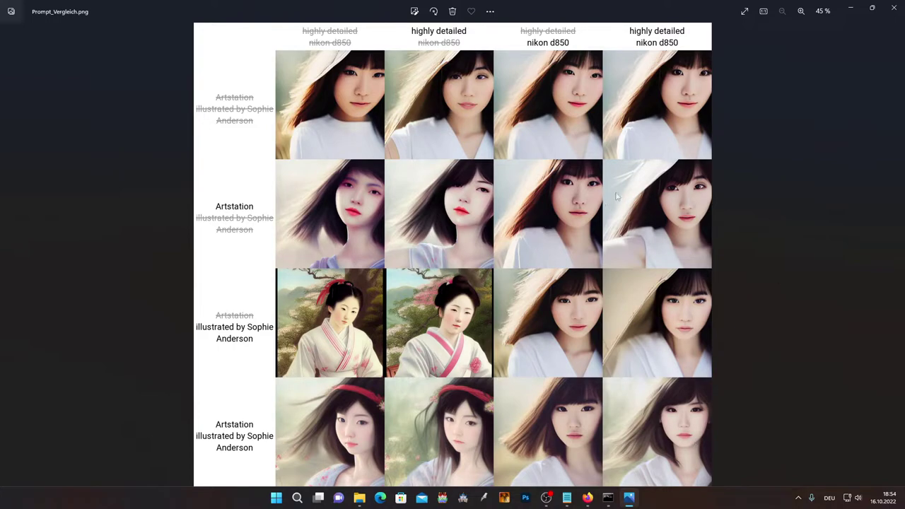
{"action": "left_click", "coordinate": [893, 10]}
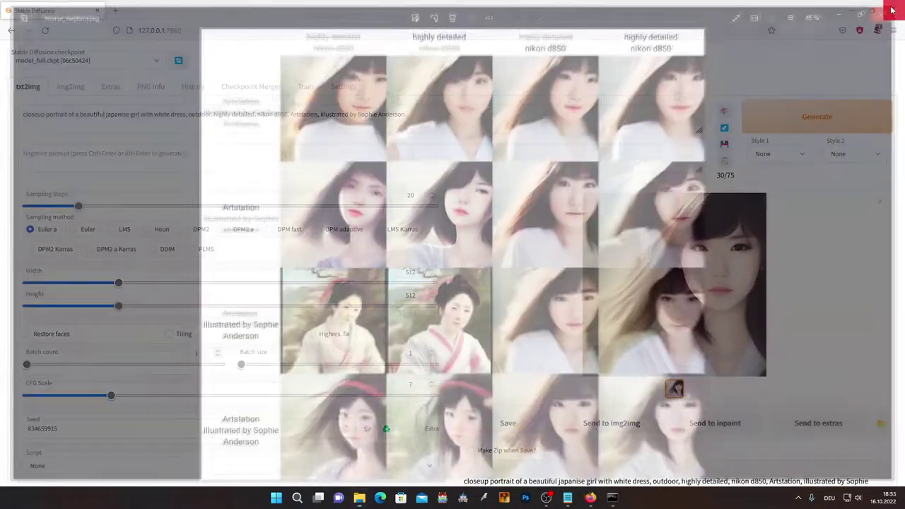
Append ', dramatic lighting' to the prompt, generate, and view the new portrait full-size
{"action": "left_click", "coordinate": [424, 117]}
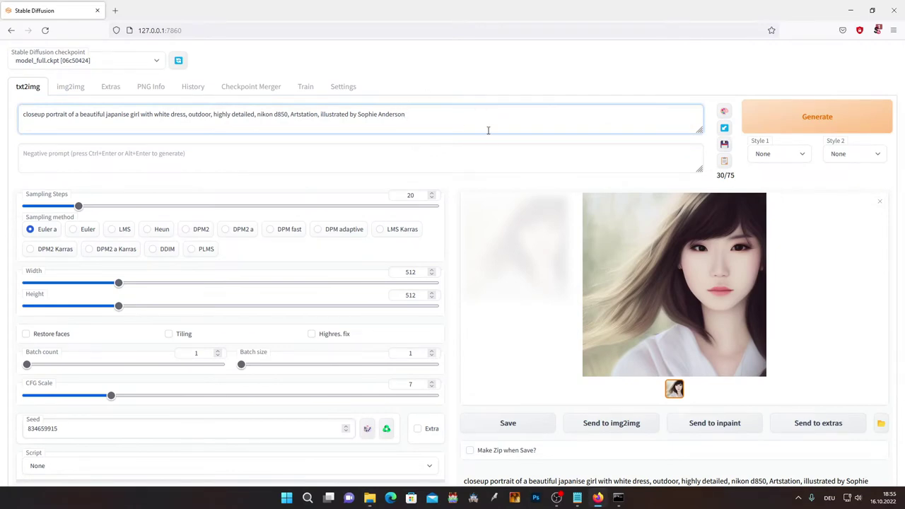
{"action": "type", "text": ","}
{"action": "key", "text": "alt+Tab"}
{"action": "left_click", "coordinate": [463, 116]}
{"action": "type", "text": "dramatic lighting"}
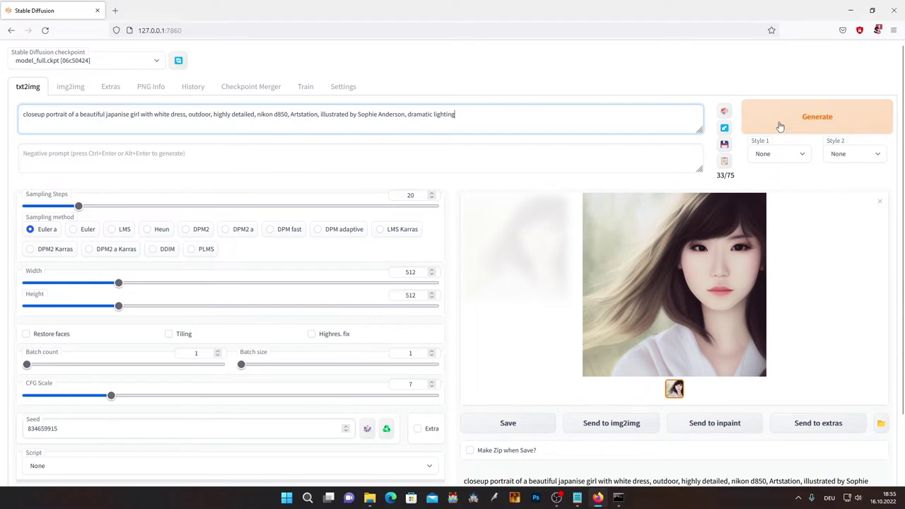
{"action": "left_click", "coordinate": [780, 126]}
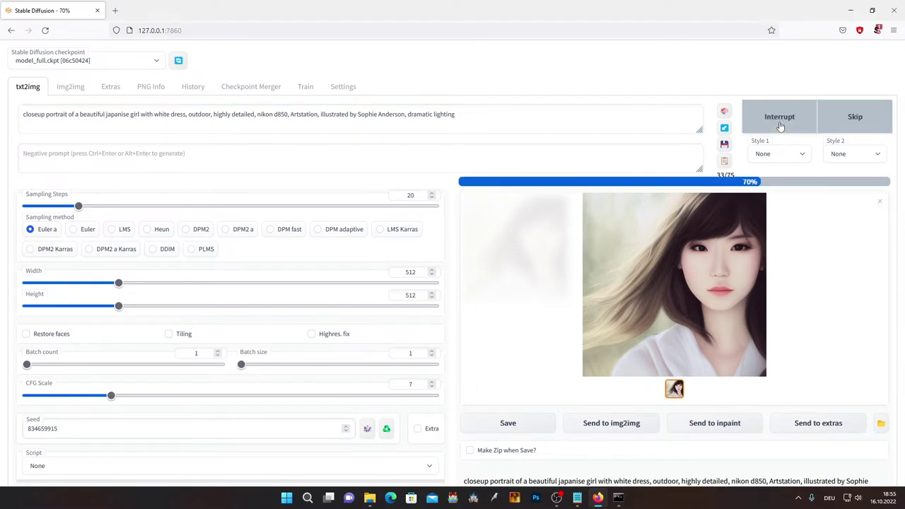
{"action": "left_click", "coordinate": [700, 261]}
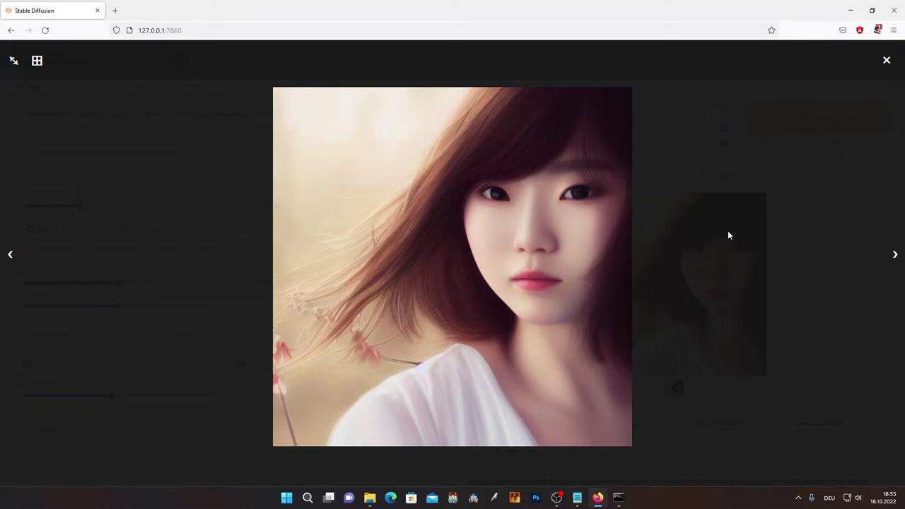
{"action": "left_click", "coordinate": [708, 191]}
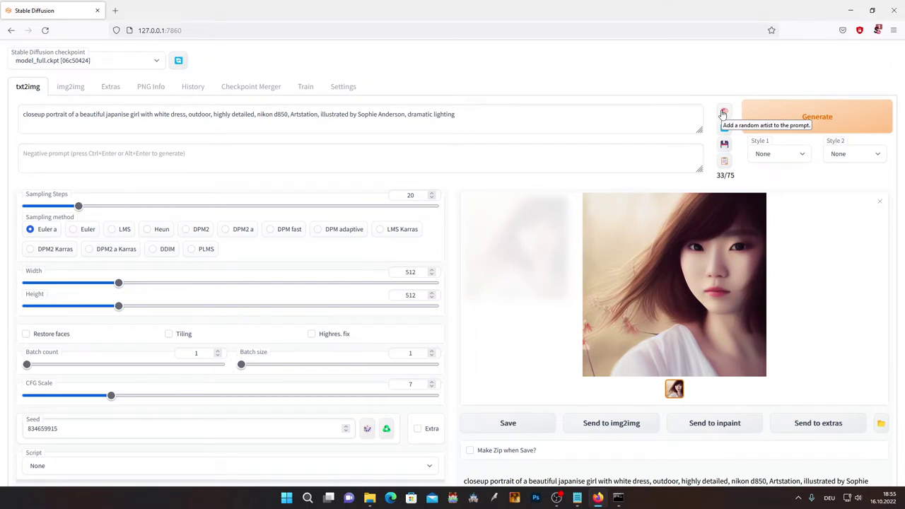
Add a random artist to the prompt, then delete it again
{"action": "left_click", "coordinate": [724, 113]}
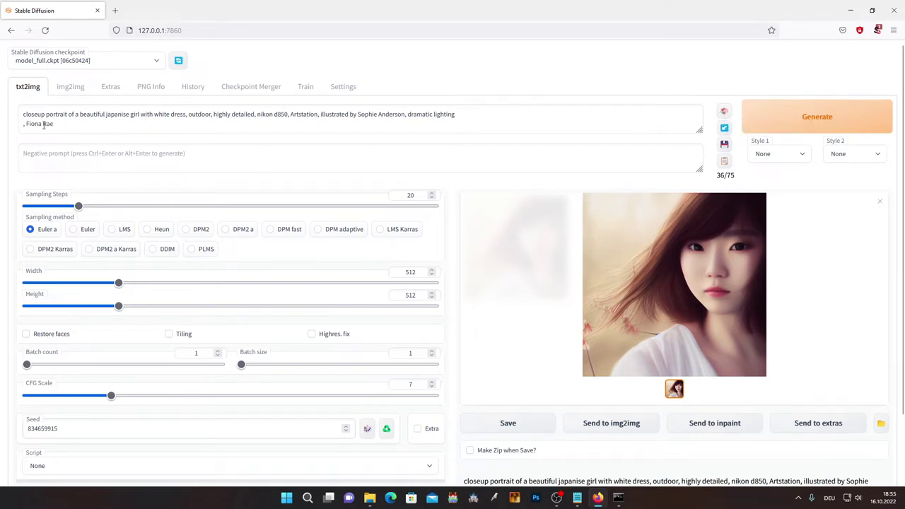
{"action": "left_click_drag", "start_coordinate": [57, 124], "coordinate": [12, 127]}
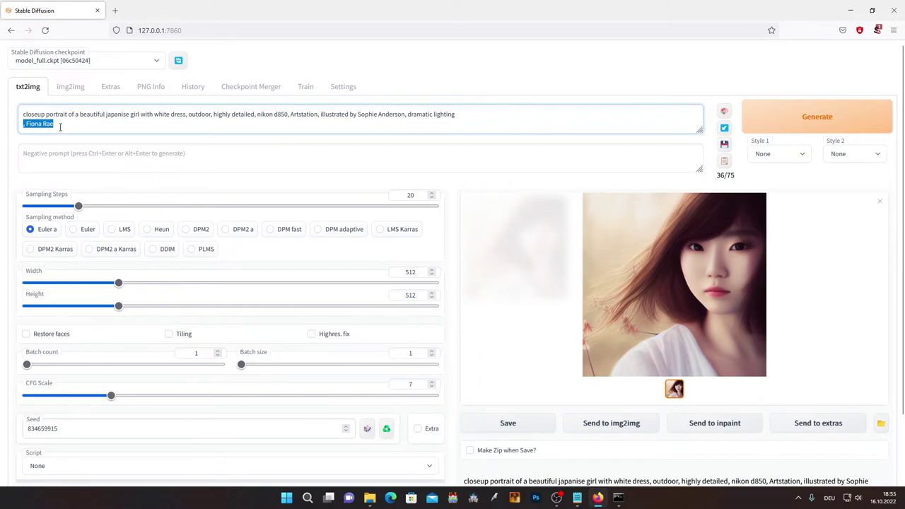
{"action": "key", "text": "BackSpace"}
{"action": "left_click", "coordinate": [467, 95]}
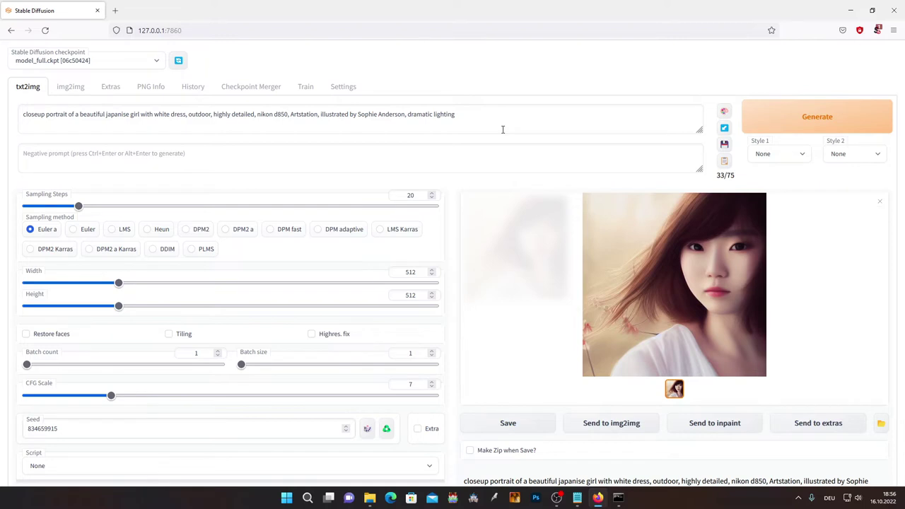
Review the style terms after 'outdoor', then open the Lexica prompt search site in a new tab
{"action": "left_click_drag", "start_coordinate": [487, 121], "coordinate": [213, 119]}
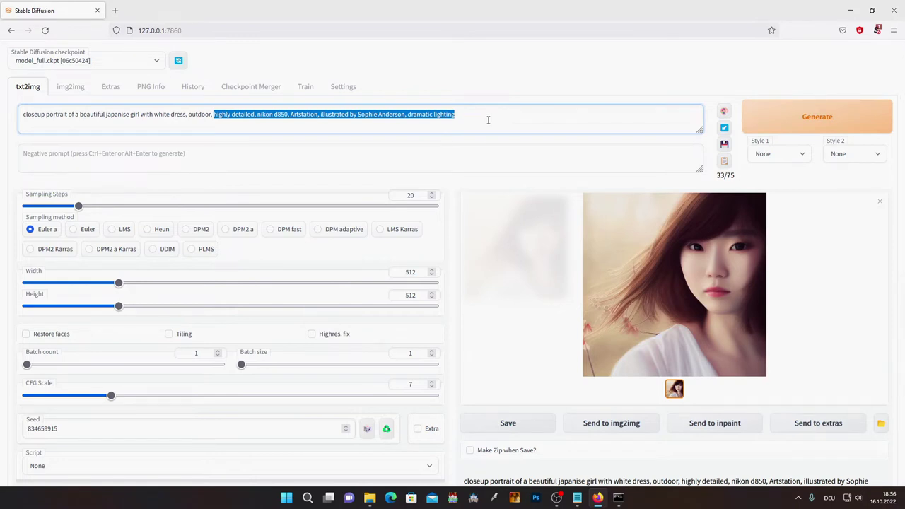
{"action": "left_click", "coordinate": [488, 120]}
{"action": "left_click", "coordinate": [487, 78]}
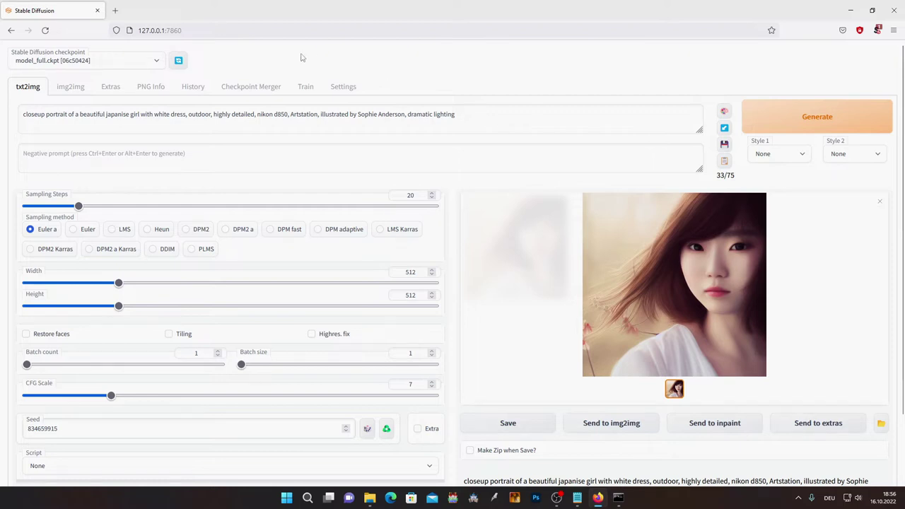
{"action": "left_click", "coordinate": [115, 10]}
{"action": "left_click", "coordinate": [311, 225]}
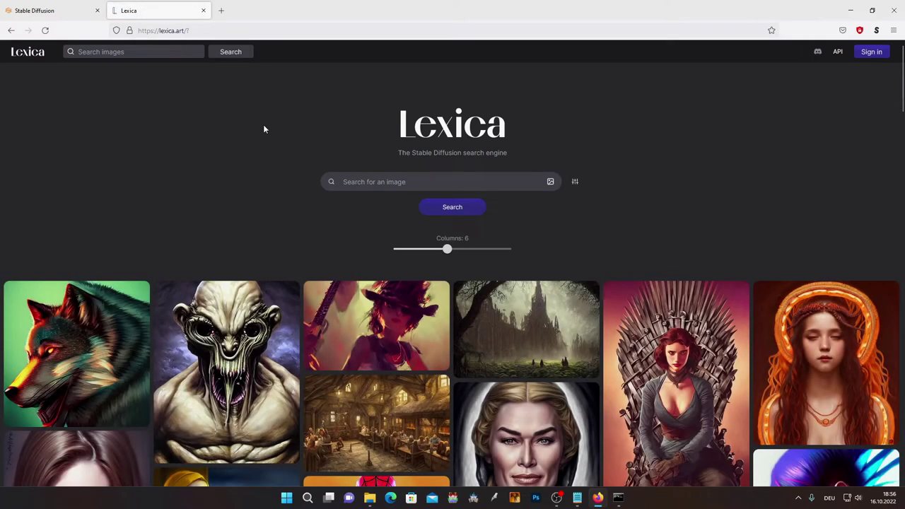
Browse Lexica's examples and inspect the rockstar girl image's prompt details
{"action": "scroll", "coordinate": [273, 155], "scroll_direction": "down", "scroll_amount": 3}
{"action": "scroll", "coordinate": [272, 149], "scroll_direction": "up", "scroll_amount": 2}
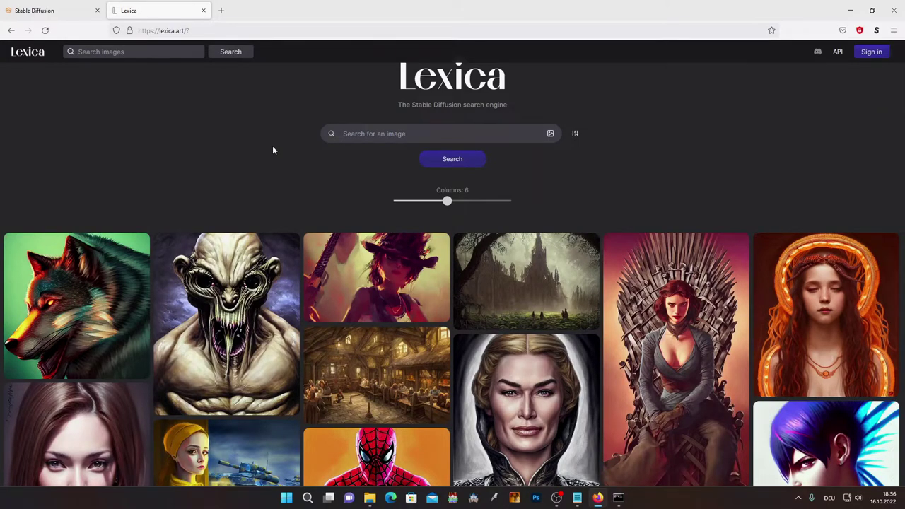
{"action": "scroll", "coordinate": [457, 277], "scroll_direction": "down", "scroll_amount": 9}
{"action": "scroll", "coordinate": [456, 278], "scroll_direction": "up", "scroll_amount": 5}
{"action": "left_click", "coordinate": [383, 95]}
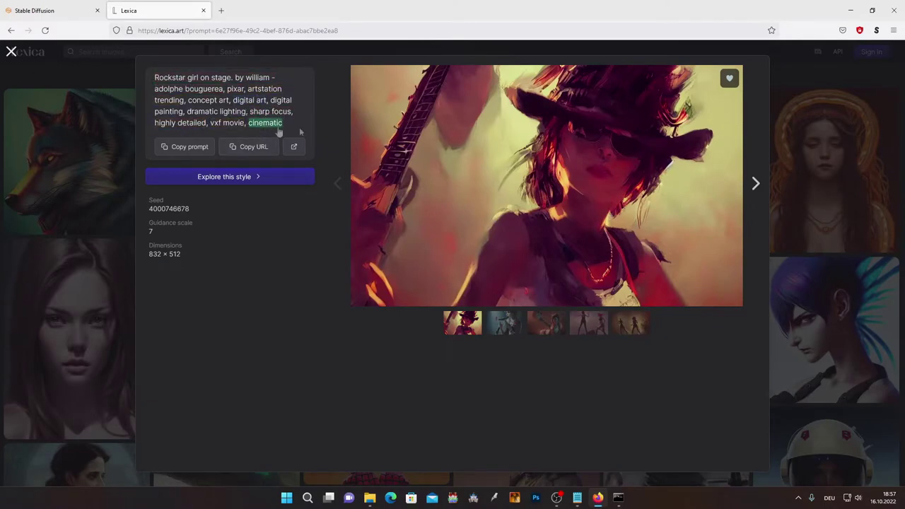
{"action": "left_click", "coordinate": [787, 106]}
Search Lexica for 'wolf' and read the wolf-man result's prompt
{"action": "scroll", "coordinate": [398, 191], "scroll_direction": "up", "scroll_amount": 3}
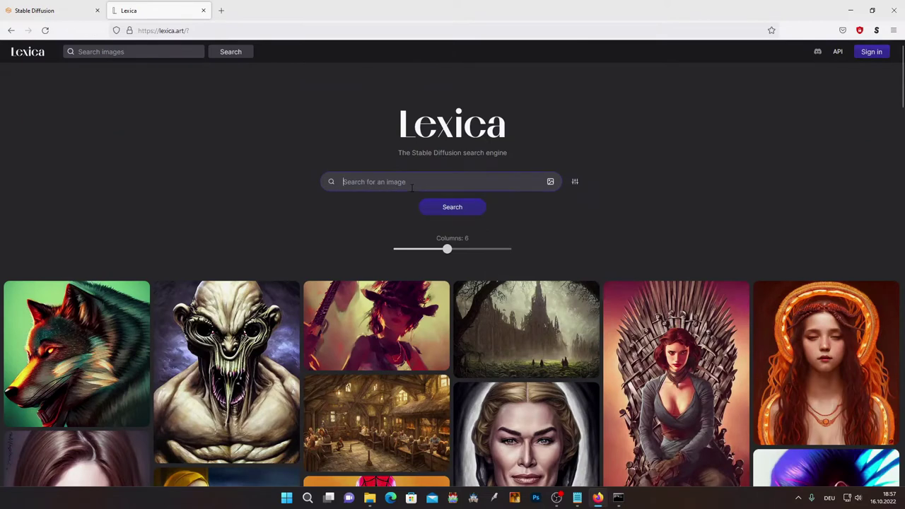
{"action": "type", "text": "wolf"}
{"action": "key", "text": "BackSpace"}
{"action": "key", "text": "BackSpace"}
{"action": "key", "text": "BackSpace"}
{"action": "type", "text": "wolf"}
{"action": "left_click", "coordinate": [485, 197]}
{"action": "left_click", "coordinate": [455, 210]}
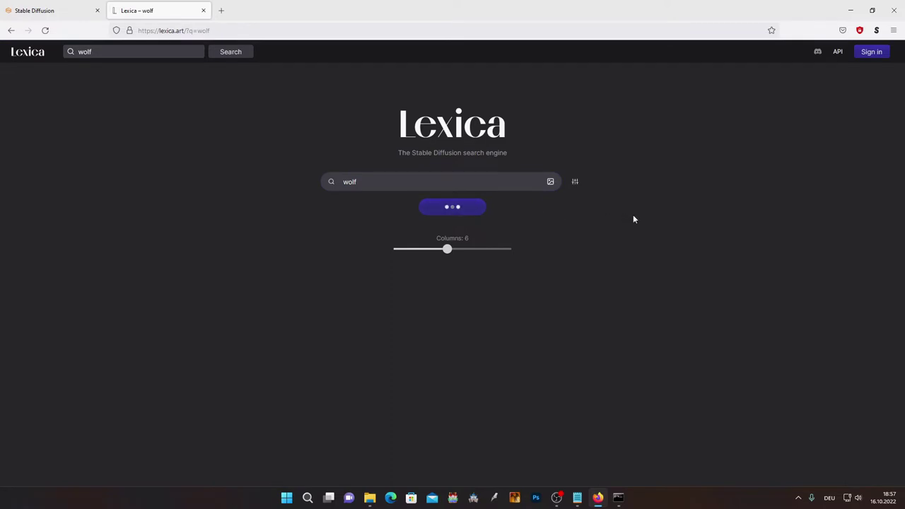
{"action": "scroll", "coordinate": [506, 331], "scroll_direction": "down", "scroll_amount": 1}
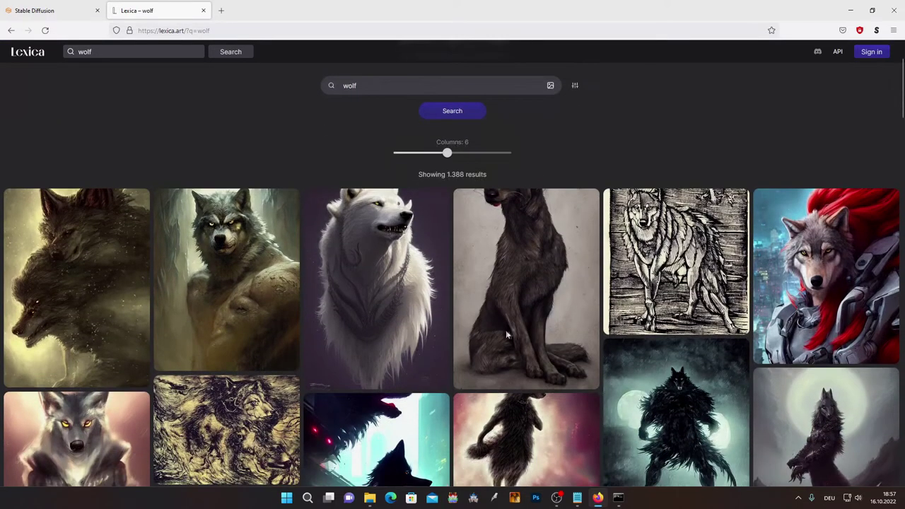
{"action": "left_click", "coordinate": [296, 289]}
{"action": "left_click_drag", "start_coordinate": [353, 78], "coordinate": [230, 78]}
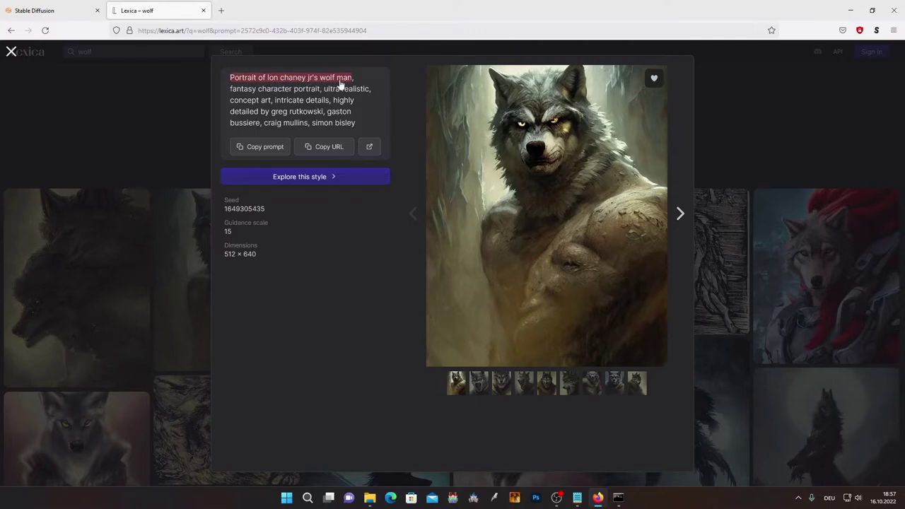
{"action": "left_click", "coordinate": [307, 90]}
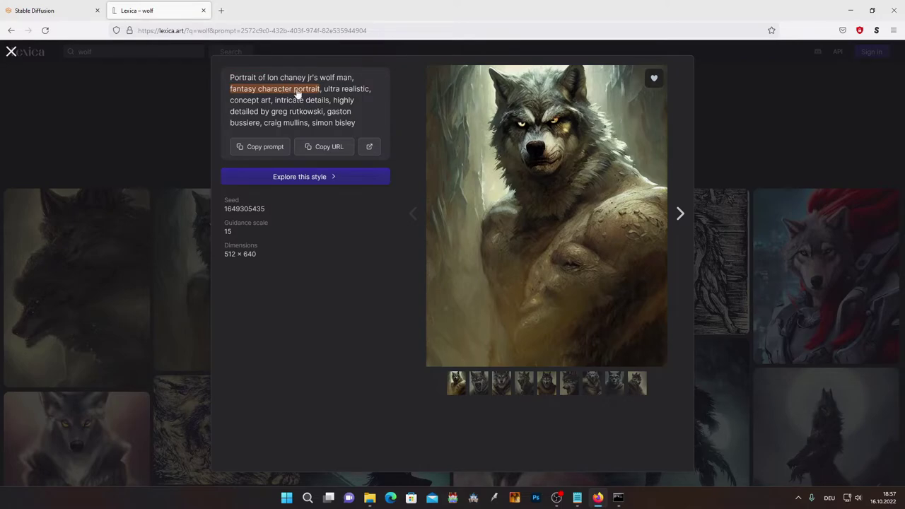
{"action": "left_click", "coordinate": [123, 104]}
Check the grey wolf portrait's prompt and seed, then close the Lexica tab
{"action": "scroll", "coordinate": [331, 290], "scroll_direction": "down", "scroll_amount": 5}
{"action": "scroll", "coordinate": [331, 290], "scroll_direction": "up", "scroll_amount": 5}
{"action": "scroll", "coordinate": [311, 141], "scroll_direction": "up", "scroll_amount": 2}
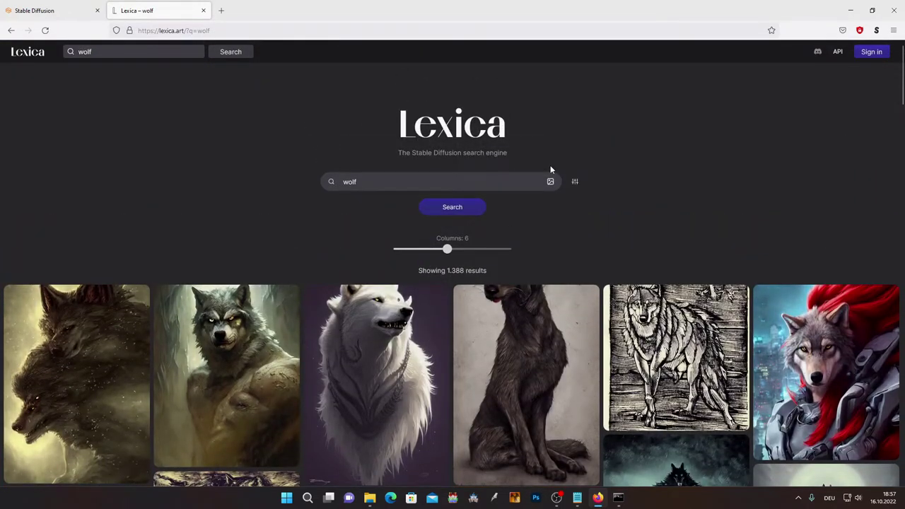
{"action": "scroll", "coordinate": [578, 234], "scroll_direction": "down", "scroll_amount": 4}
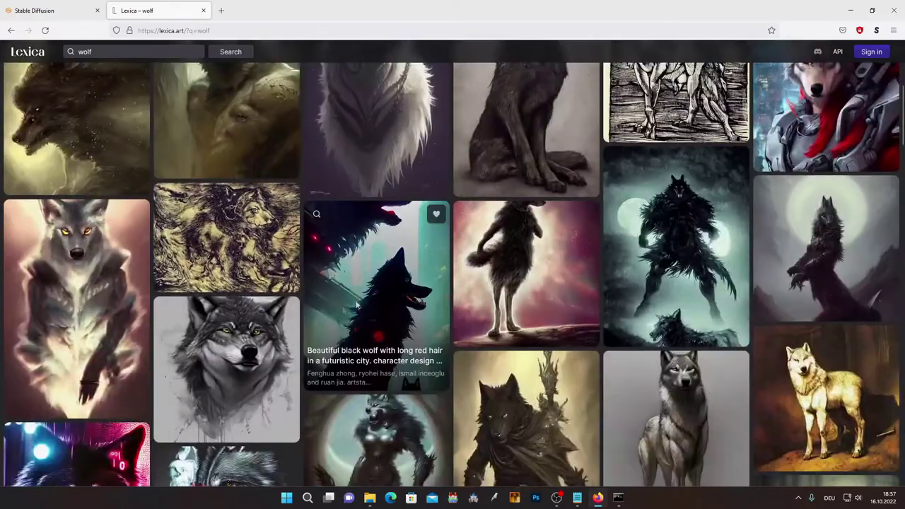
{"action": "mouse_move", "coordinate": [280, 333]}
{"action": "left_click", "coordinate": [256, 341]}
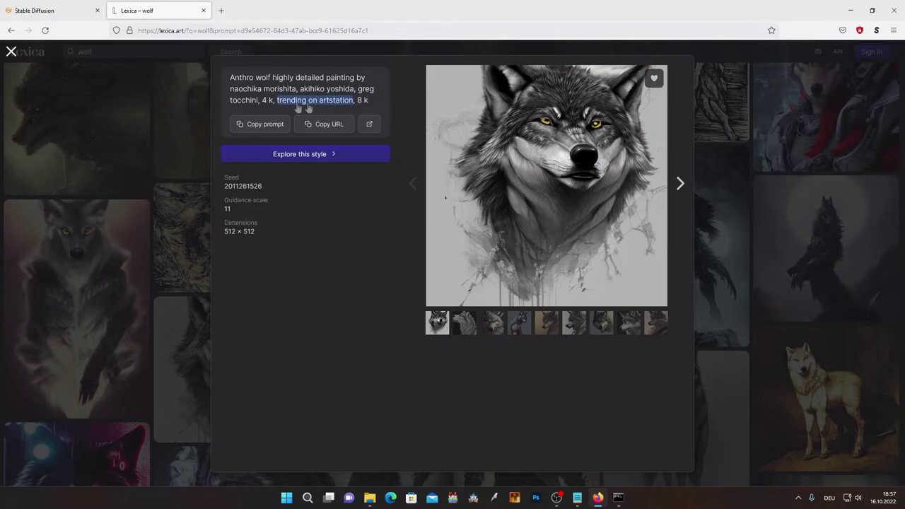
{"action": "left_click", "coordinate": [200, 70]}
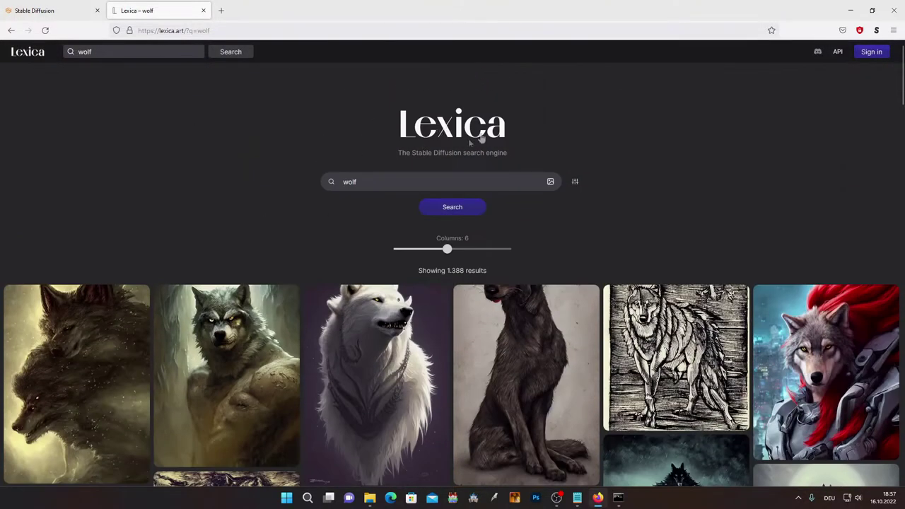
{"action": "key", "text": "ctrl+w"}
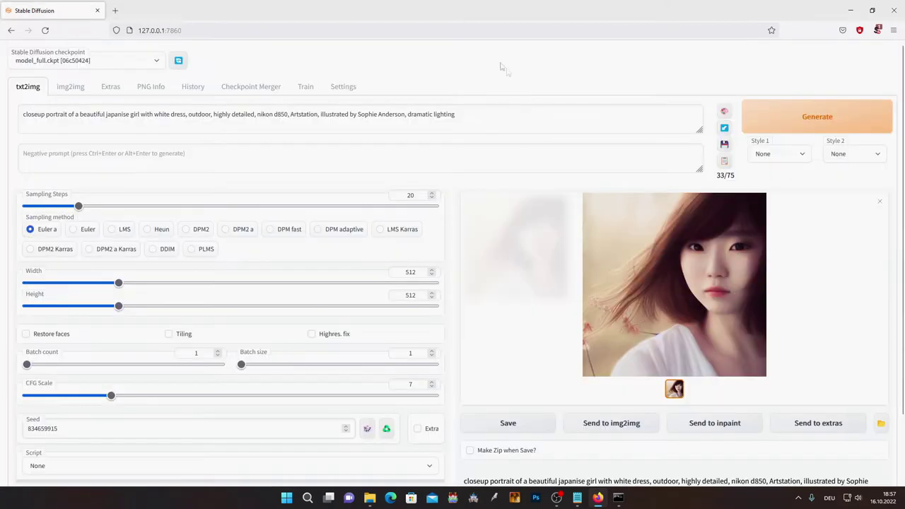
Select the illustrated-by artist phrase in the prompt and enlarge the dramatic-lighting portrait full-screen
{"action": "left_click", "coordinate": [509, 125]}
{"action": "key", "text": "ctrl+a"}
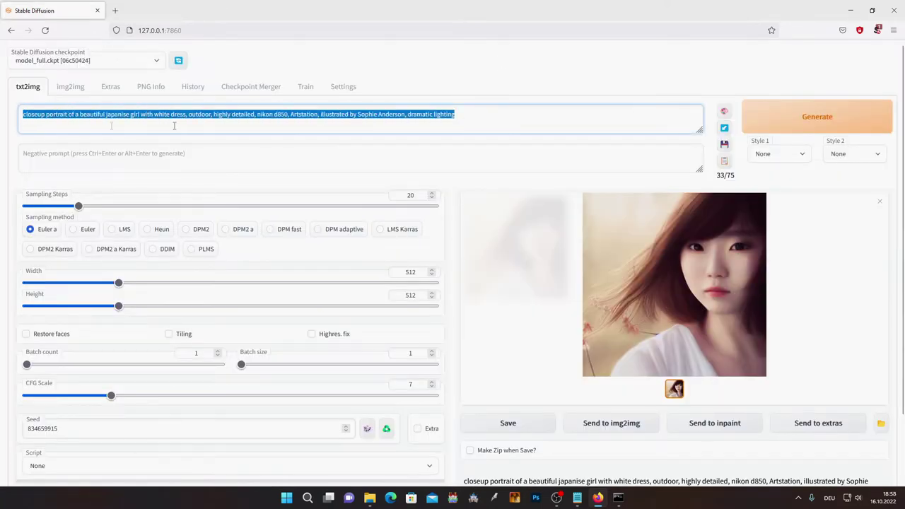
{"action": "left_click", "coordinate": [493, 126]}
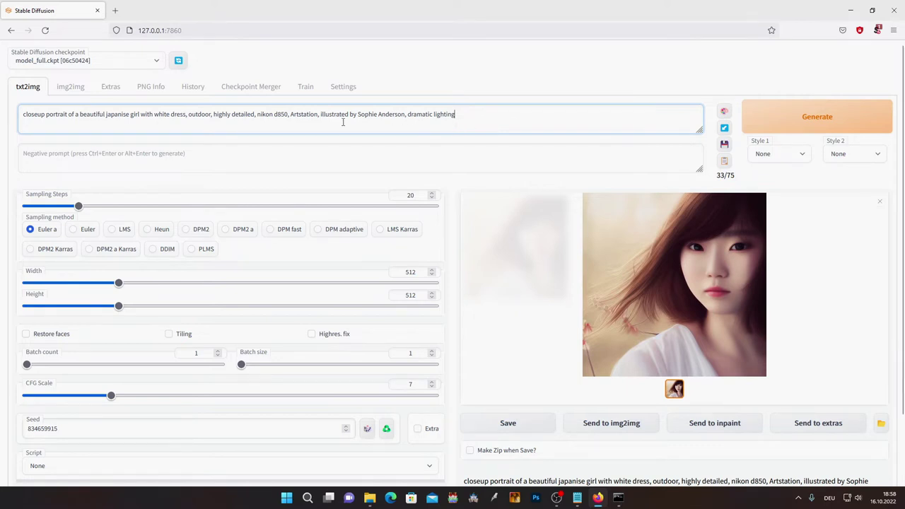
{"action": "left_click", "coordinate": [321, 114]}
{"action": "left_click_drag", "start_coordinate": [405, 114], "coordinate": [321, 114]}
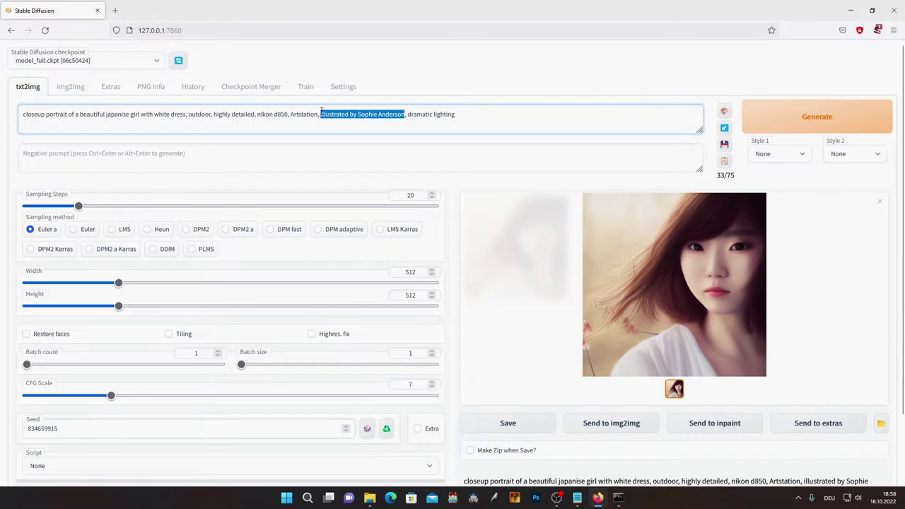
{"action": "left_click", "coordinate": [694, 283]}
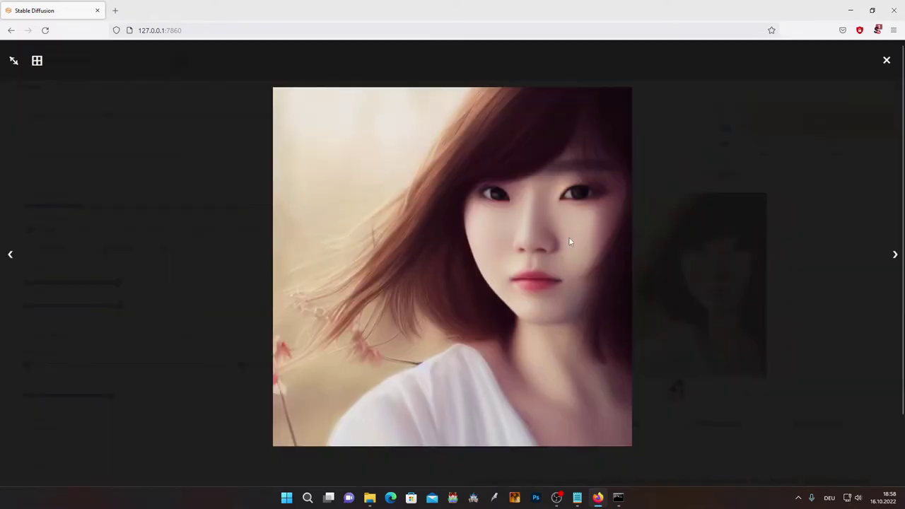
Wrap the artist credit in single parentheses and generate a new portrait
{"action": "left_click", "coordinate": [665, 199]}
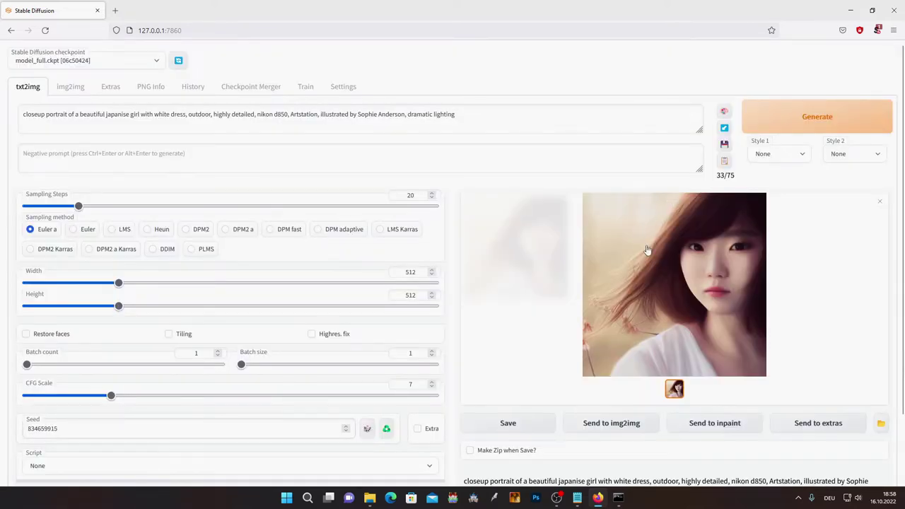
{"action": "left_click", "coordinate": [320, 113]}
{"action": "type", "text": "("}
{"action": "left_click", "coordinate": [352, 129]}
{"action": "left_click", "coordinate": [408, 113]}
{"action": "type", "text": ")"}
{"action": "left_click", "coordinate": [431, 66]}
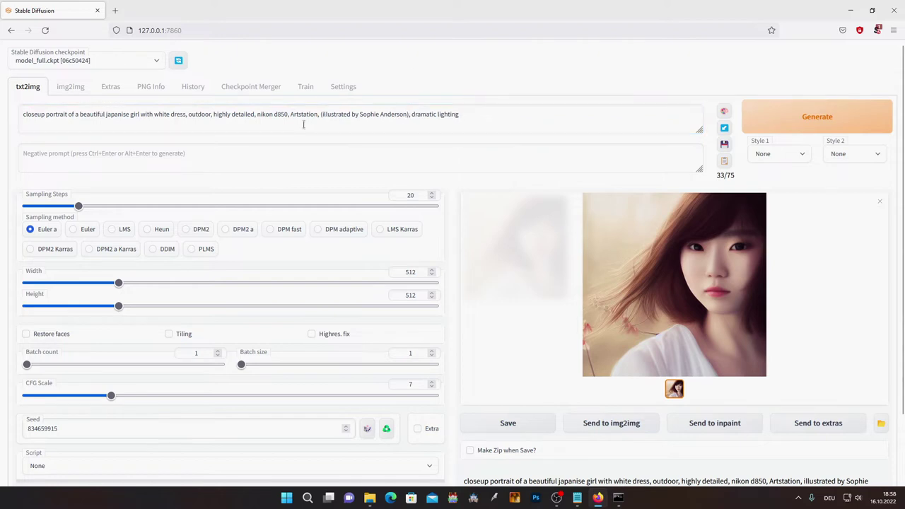
{"action": "left_click", "coordinate": [777, 125]}
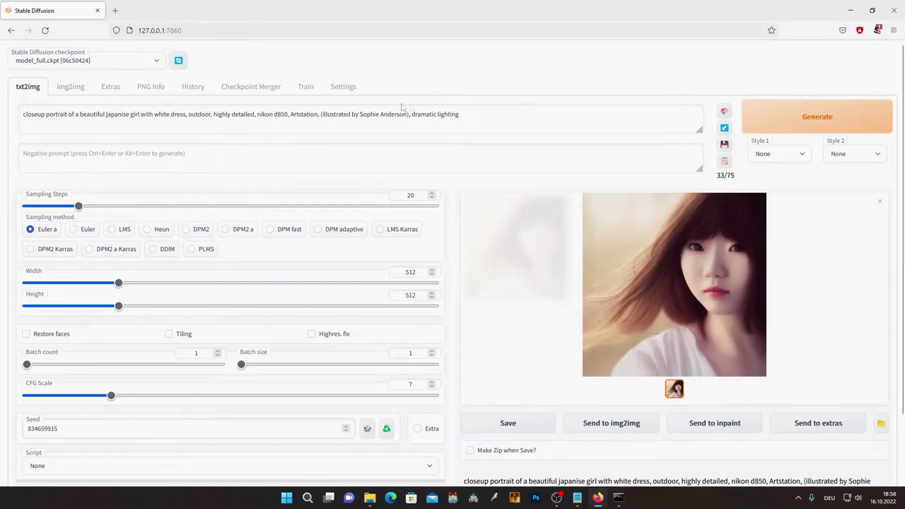
Increase the artist emphasis to triple parentheses, generate, and view the portrait full-screen
{"action": "left_click", "coordinate": [324, 114]}
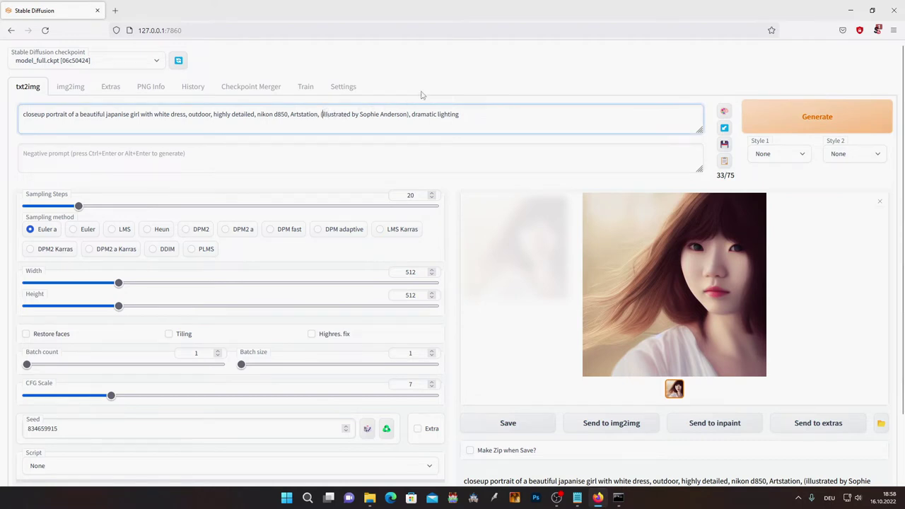
{"action": "type", "text": "(("}
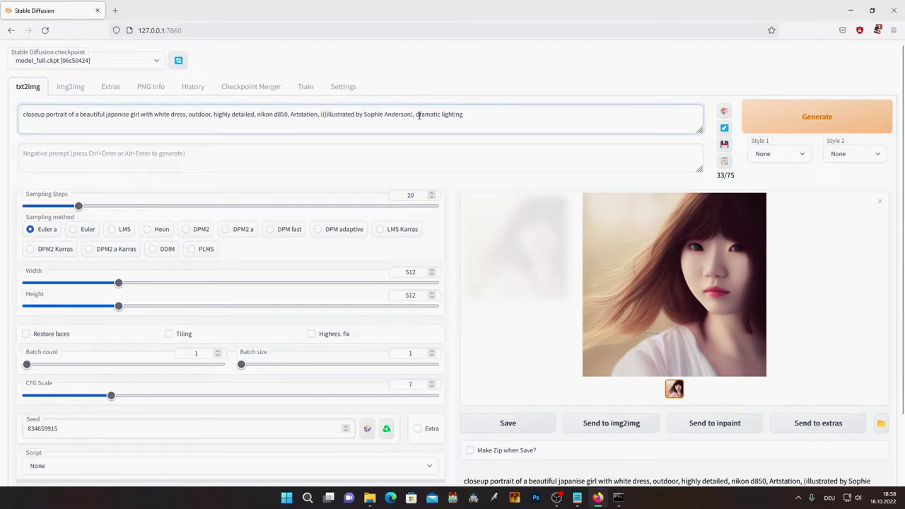
{"action": "type", "text": "))"}
{"action": "left_click", "coordinate": [478, 79]}
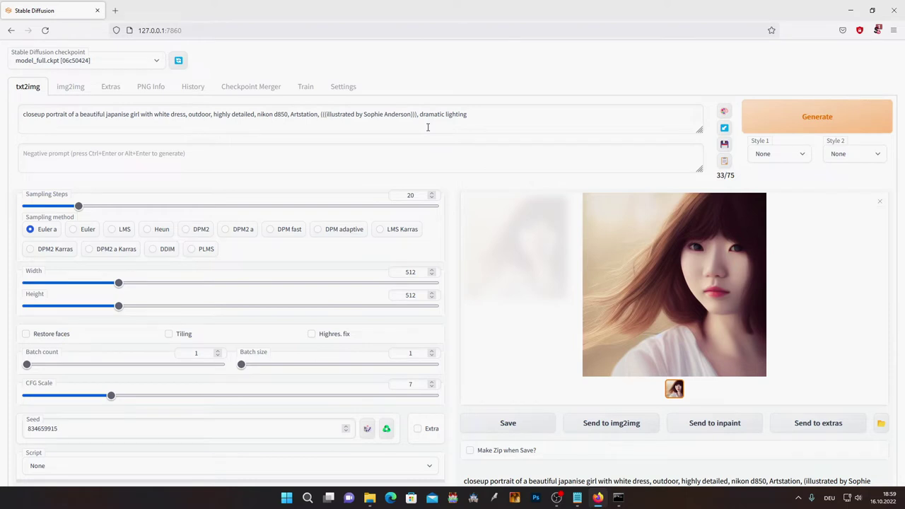
{"action": "left_click", "coordinate": [770, 120]}
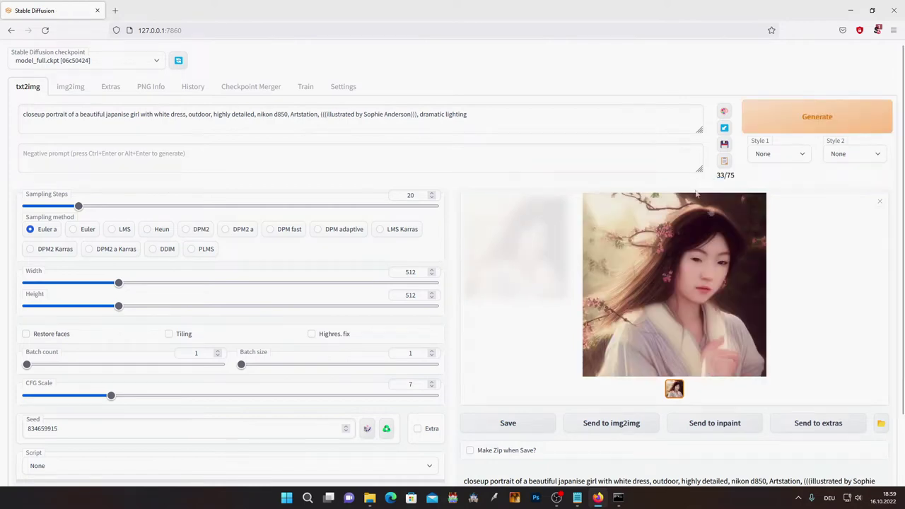
{"action": "left_click", "coordinate": [723, 226]}
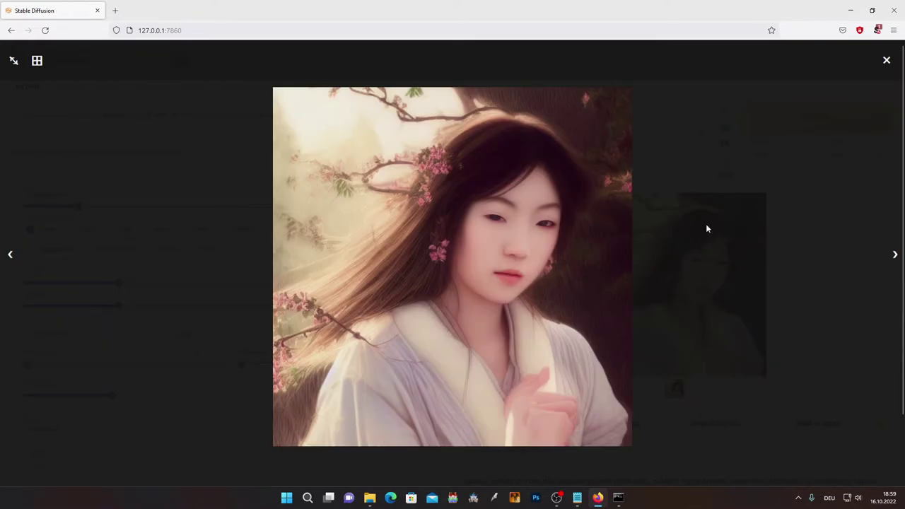
{"action": "left_click", "coordinate": [706, 225]}
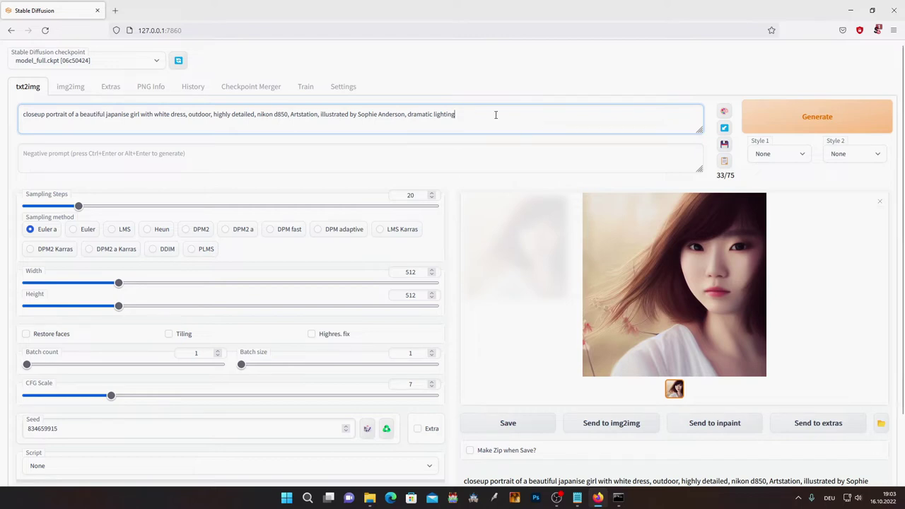
De-emphasise 'dramatic lighting' with triple, then single square brackets, generating after each
{"action": "type", "text": "]]]"}
{"action": "left_click", "coordinate": [409, 114]}
{"action": "type", "text": "[[["}
{"action": "left_click", "coordinate": [778, 116]}
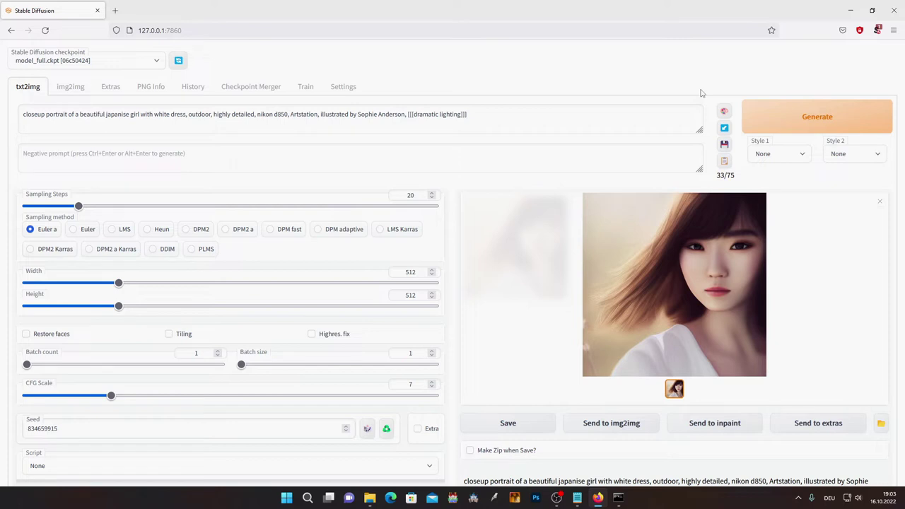
{"action": "left_click", "coordinate": [518, 113]}
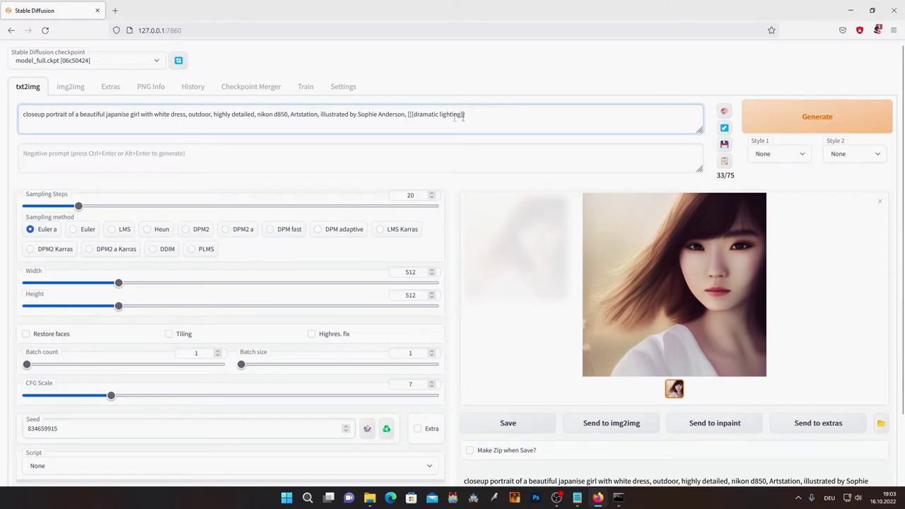
{"action": "left_click_drag", "start_coordinate": [410, 115], "coordinate": [463, 114]}
{"action": "type", "text": "[dramatic lighting]"}
{"action": "left_click", "coordinate": [762, 118]}
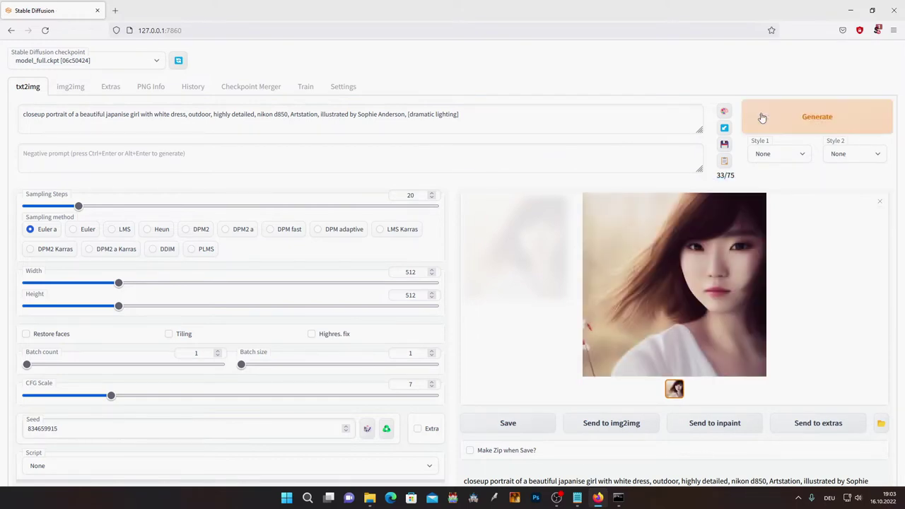
Remove the brackets around 'dramatic lighting' and regenerate from the original prompt
{"action": "left_click", "coordinate": [530, 114]}
{"action": "key", "text": "BackSpace"}
{"action": "left_click", "coordinate": [410, 114]}
{"action": "key", "text": "BackSpace"}
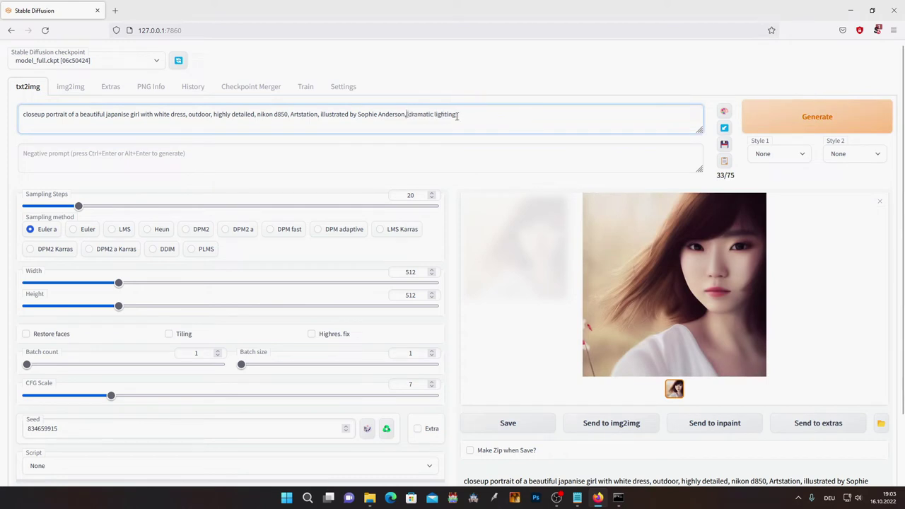
{"action": "left_click", "coordinate": [787, 118]}
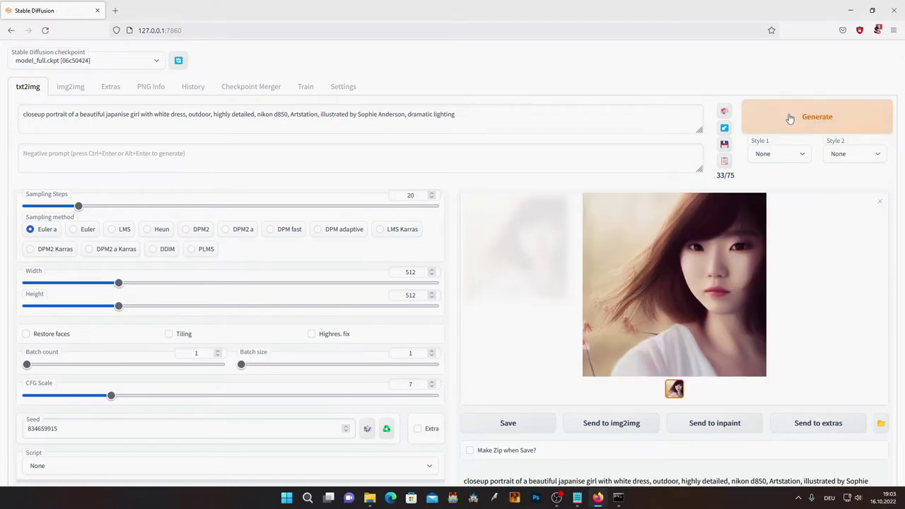
{"action": "left_click", "coordinate": [540, 121]}
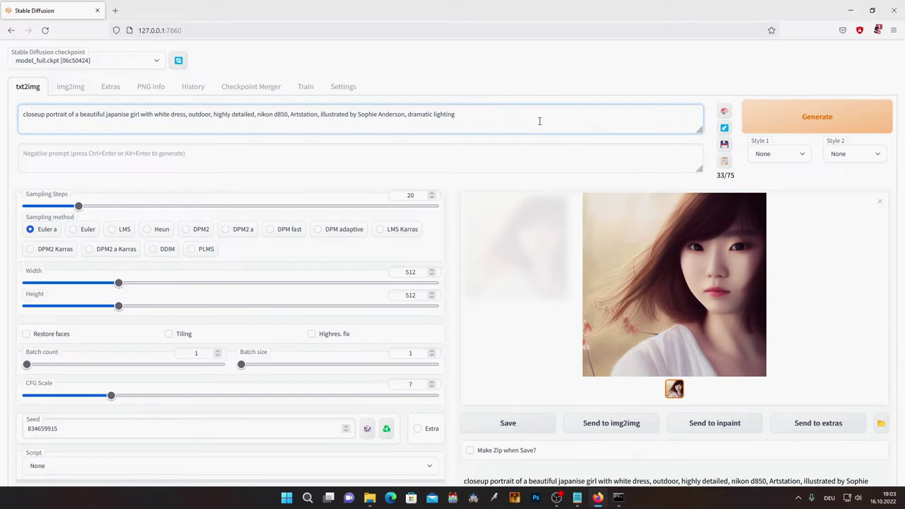
{"action": "left_click", "coordinate": [363, 149]}
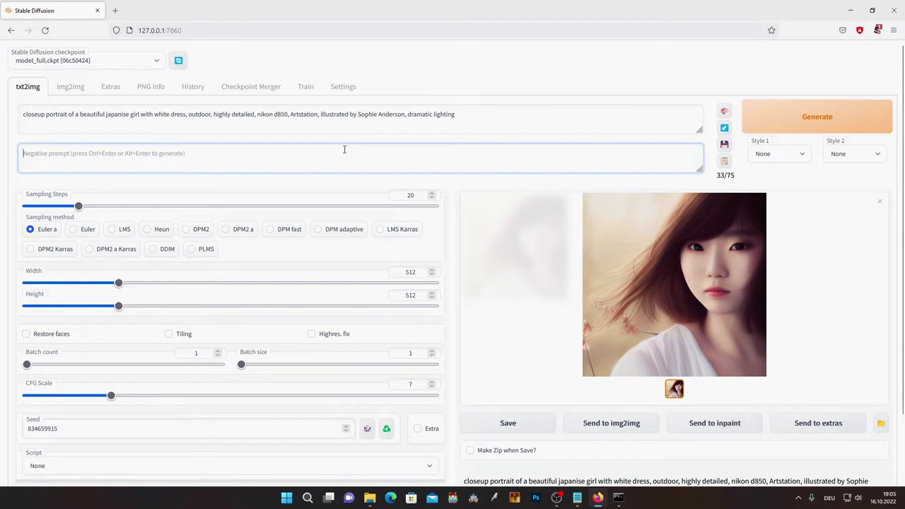
Enter 'red lips' as the negative prompt, generate, and check the result full size
{"action": "type", "text": "red lips"}
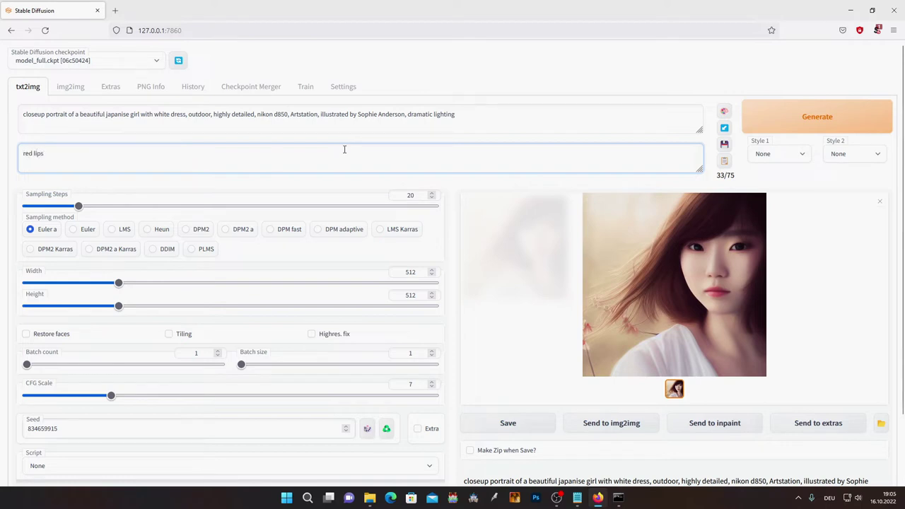
{"action": "left_click", "coordinate": [776, 124]}
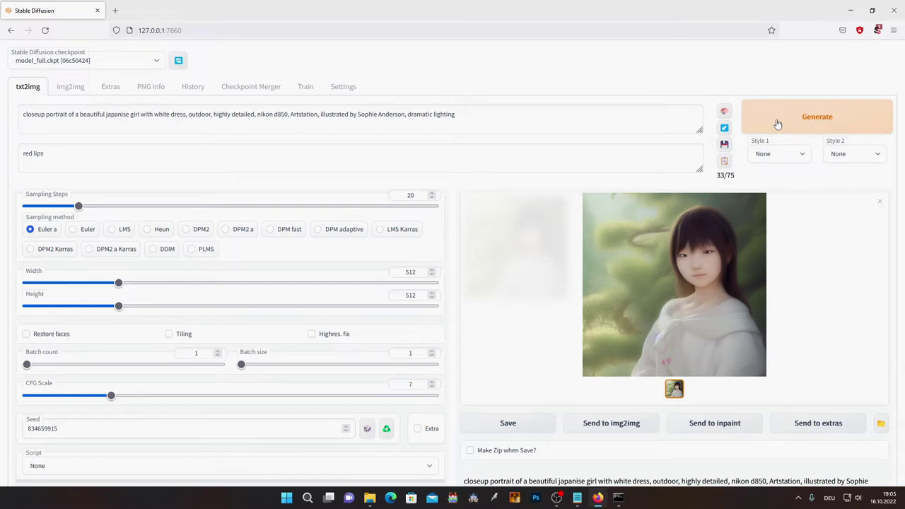
{"action": "left_click", "coordinate": [699, 272]}
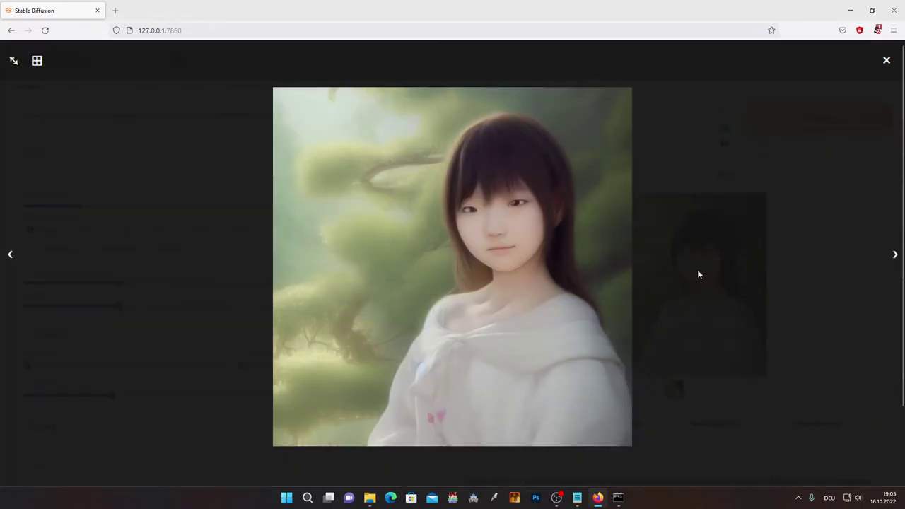
{"action": "left_click", "coordinate": [663, 161]}
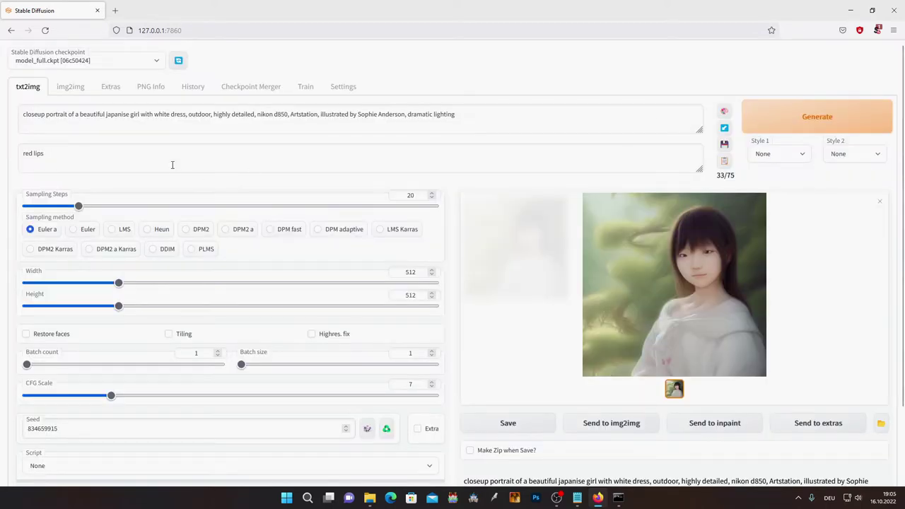
{"action": "left_click_drag", "start_coordinate": [173, 161], "coordinate": [1, 154]}
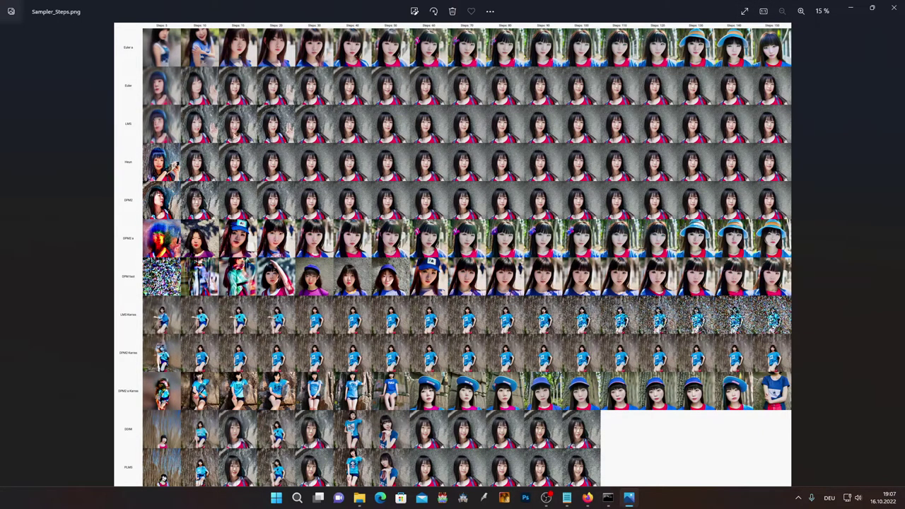
Zoom in and out on the Sampler_Steps.png comparison grid
{"action": "scroll", "coordinate": [177, 159], "scroll_direction": "up", "scroll_amount": 2}
{"action": "scroll", "coordinate": [176, 160], "scroll_direction": "up", "scroll_amount": 1}
{"action": "scroll", "coordinate": [275, 173], "scroll_direction": "down", "scroll_amount": 3}
{"action": "scroll", "coordinate": [304, 174], "scroll_direction": "up", "scroll_amount": 1}
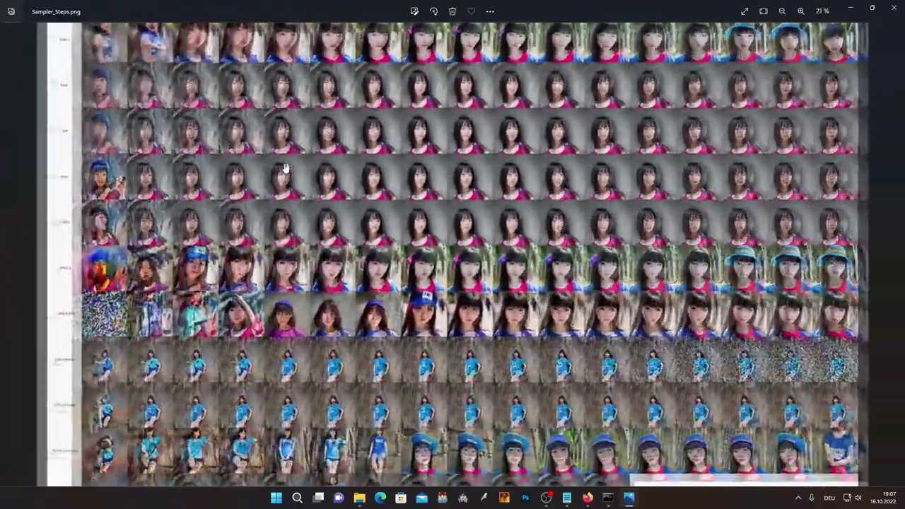
{"action": "scroll", "coordinate": [37, 84], "scroll_direction": "up", "scroll_amount": 1}
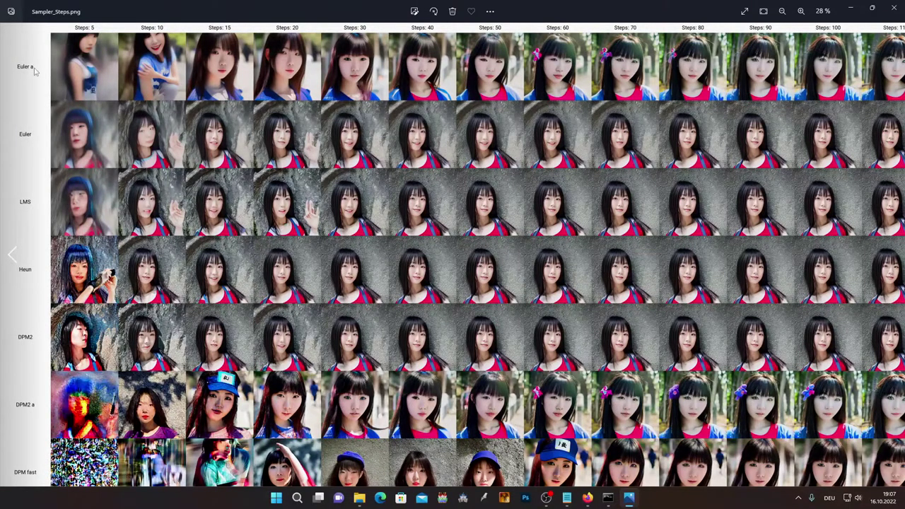
{"action": "scroll", "coordinate": [46, 133], "scroll_direction": "down", "scroll_amount": 1}
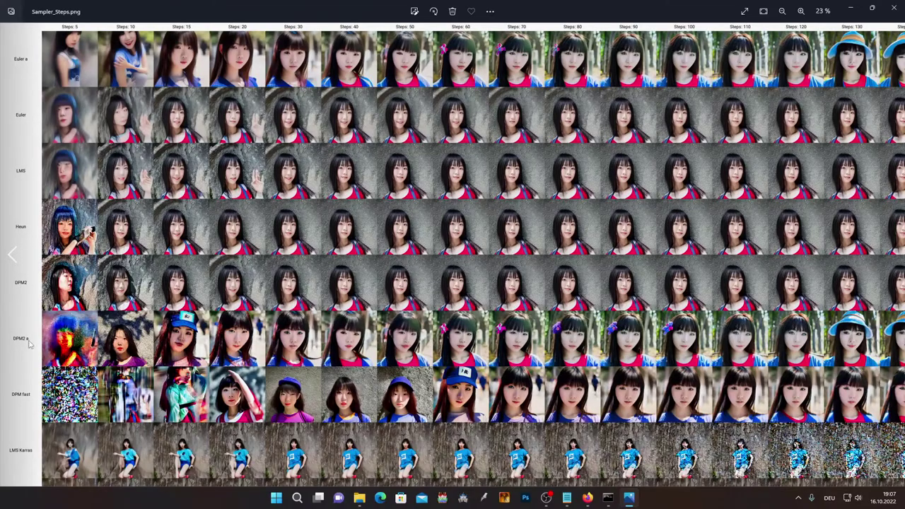
{"action": "scroll", "coordinate": [34, 360], "scroll_direction": "down", "scroll_amount": 4}
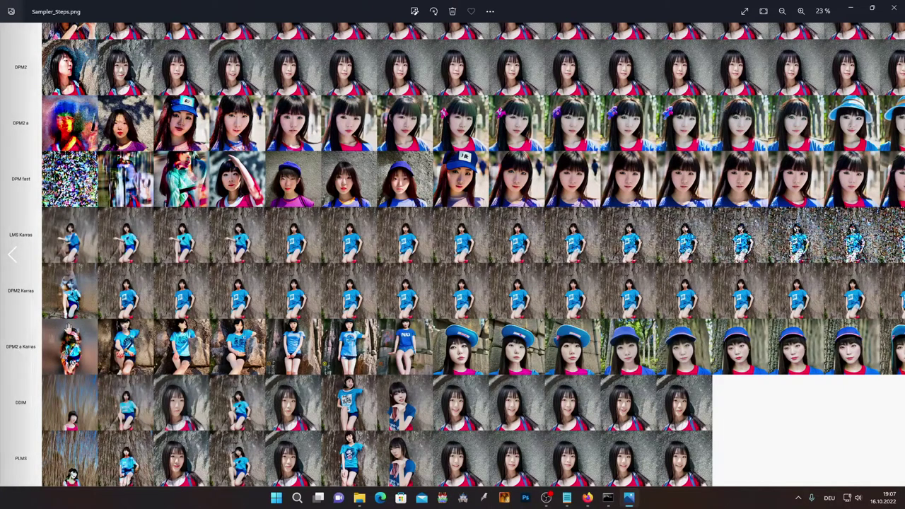
{"action": "scroll", "coordinate": [298, 246], "scroll_direction": "down", "scroll_amount": 1}
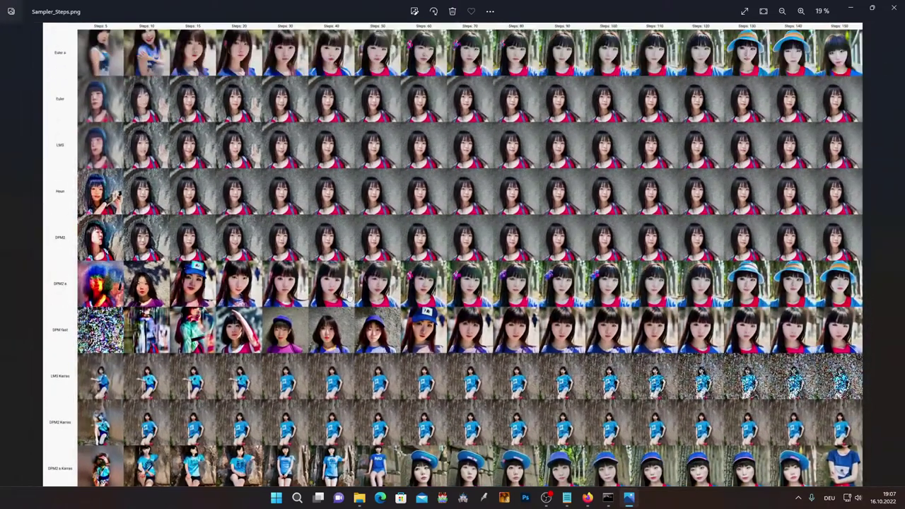
{"action": "scroll", "coordinate": [288, 123], "scroll_direction": "up", "scroll_amount": 1}
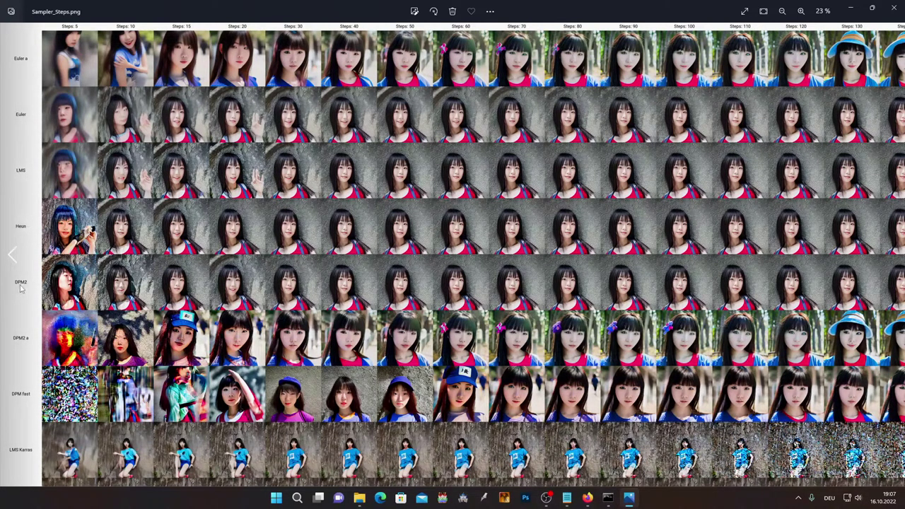
Pan to the higher step columns and back to the sampler labels, then minimize Photos
{"action": "left_click_drag", "start_coordinate": [410, 245], "coordinate": [324, 249]}
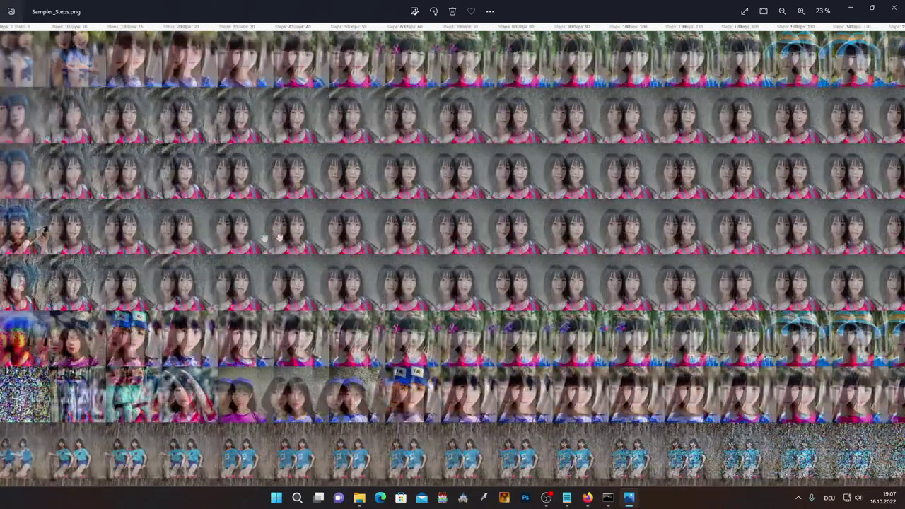
{"action": "left_click_drag", "start_coordinate": [280, 238], "coordinate": [320, 231]}
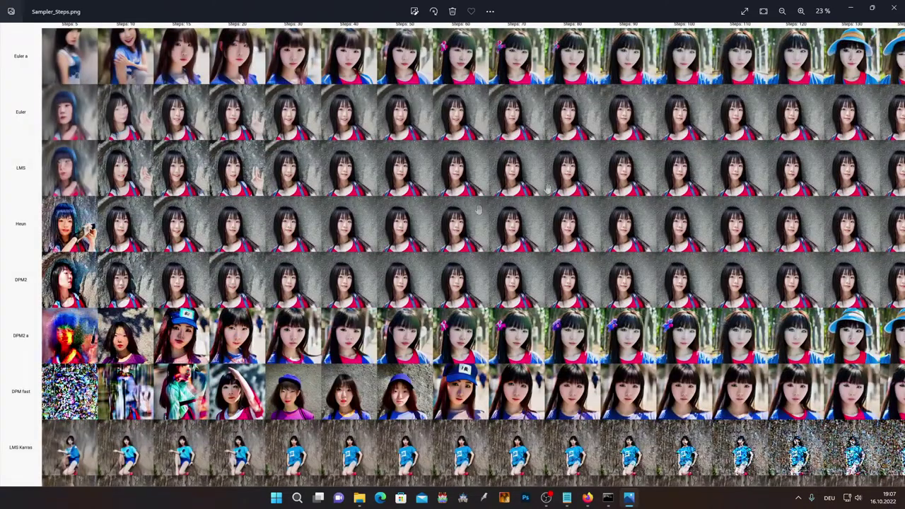
{"action": "left_click", "coordinate": [854, 11]}
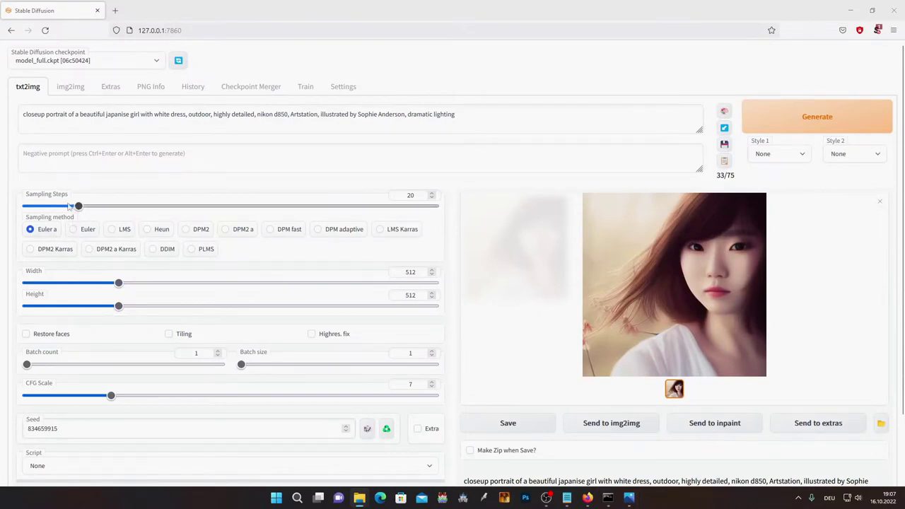
Render the portrait at 40 sampling steps, then again at 50 steps
{"action": "left_click_drag", "start_coordinate": [83, 205], "coordinate": [104, 206]}
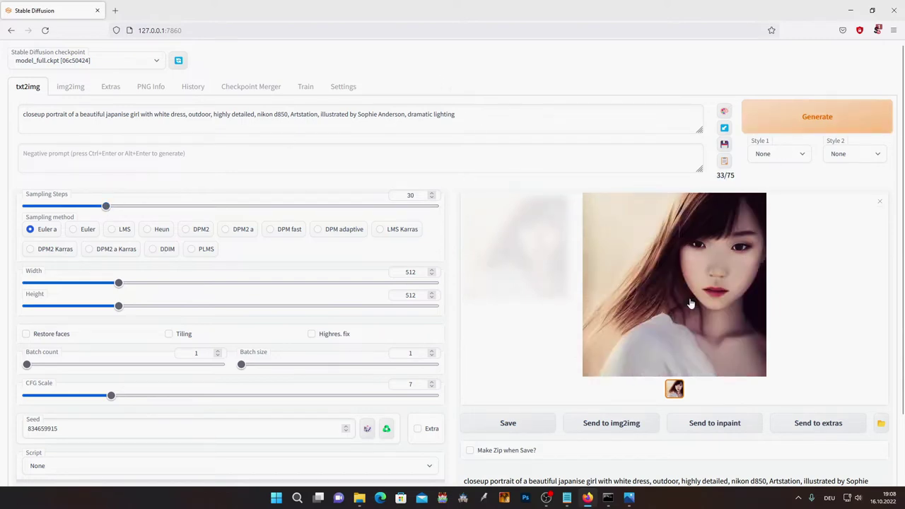
{"action": "left_click_drag", "start_coordinate": [106, 206], "coordinate": [133, 207]}
{"action": "left_click", "coordinate": [802, 119]}
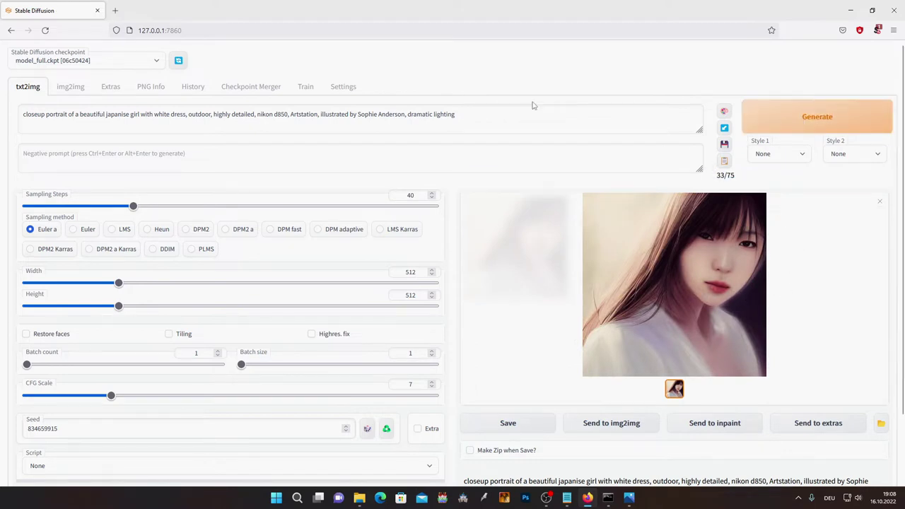
{"action": "left_click_drag", "start_coordinate": [142, 205], "coordinate": [160, 205]}
{"action": "key", "text": "ctrl+Return"}
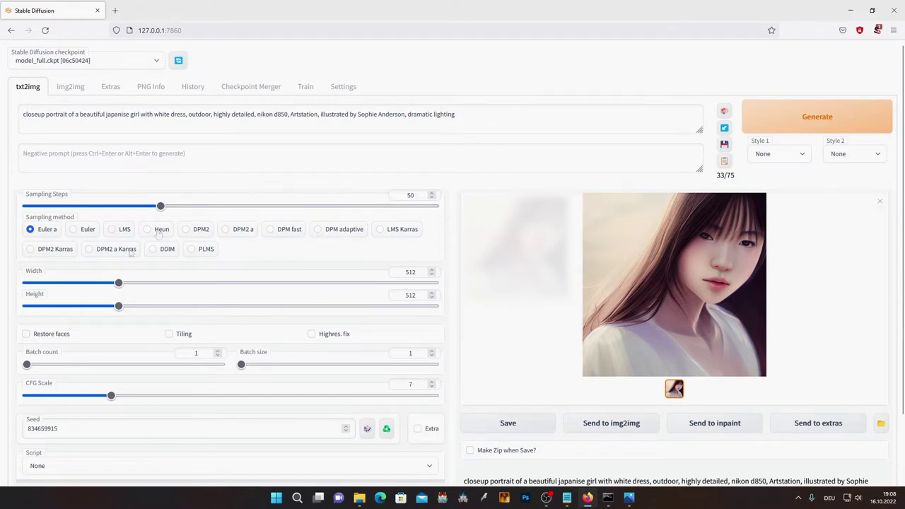
Switch to the Euler sampler, render at 30 and 40 steps, then bring back the Photos grid
{"action": "left_click", "coordinate": [87, 235]}
{"action": "left_click", "coordinate": [92, 206]}
{"action": "left_click_drag", "start_coordinate": [94, 210], "coordinate": [107, 210]}
{"action": "left_click", "coordinate": [792, 128]}
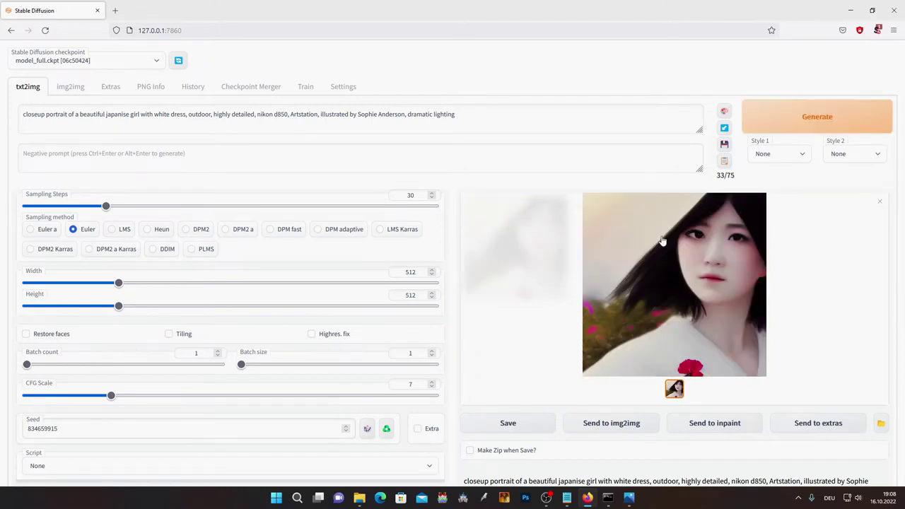
{"action": "left_click_drag", "start_coordinate": [107, 207], "coordinate": [132, 207]}
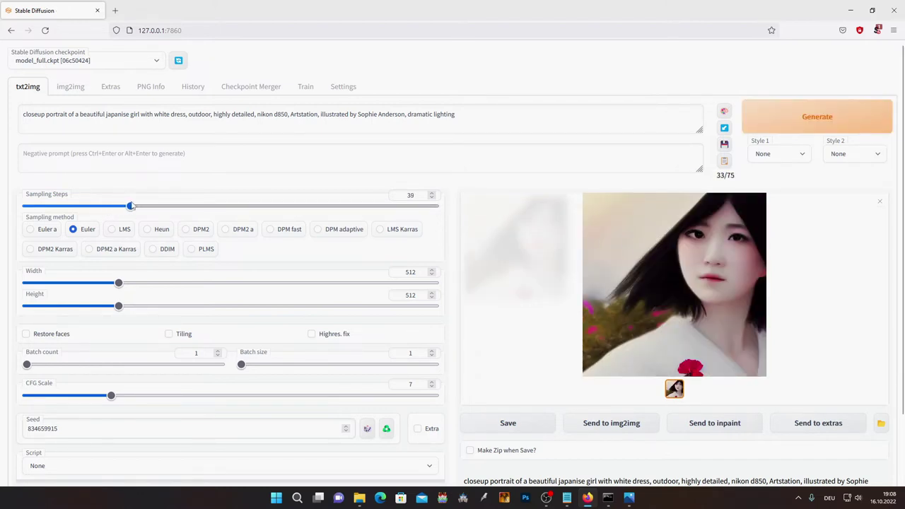
{"action": "left_click", "coordinate": [768, 118]}
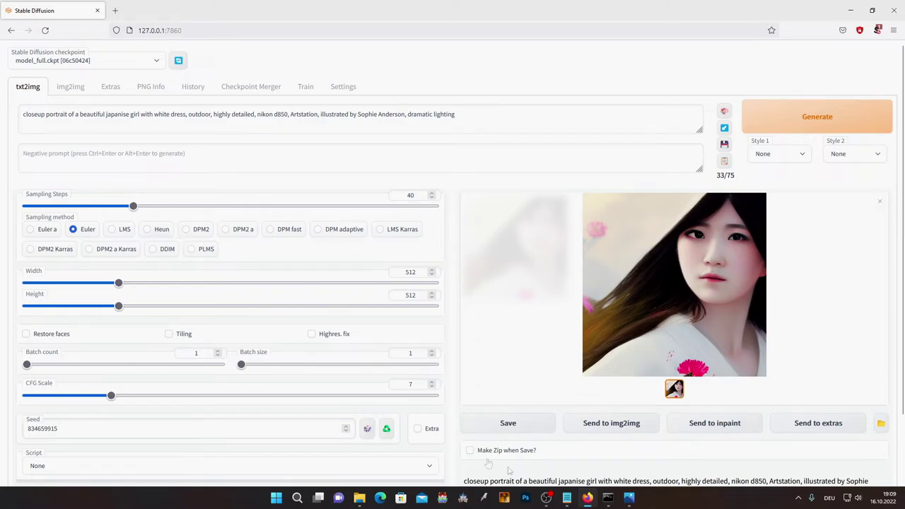
{"action": "left_click", "coordinate": [628, 498]}
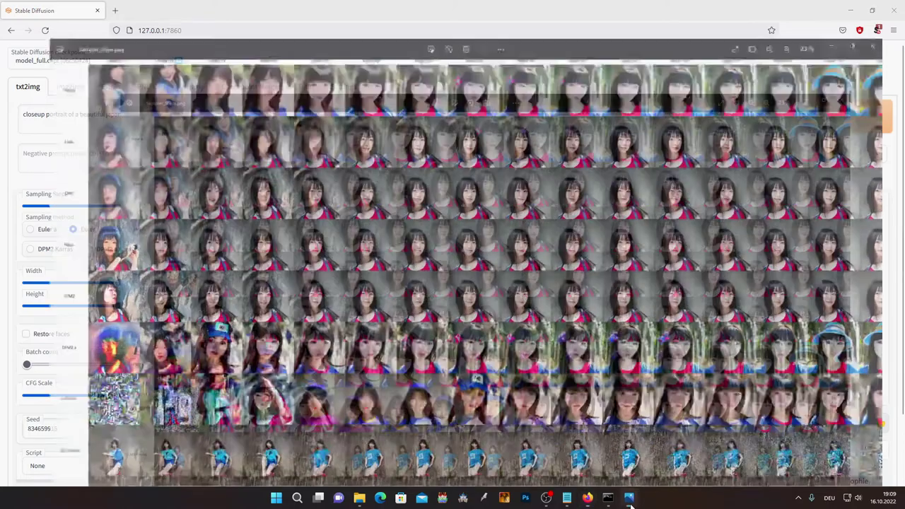
Pan the grid from the Steps headers down to the DDIM and PLMS rows and back to Euler
{"action": "scroll", "coordinate": [396, 118], "scroll_direction": "down", "scroll_amount": 1}
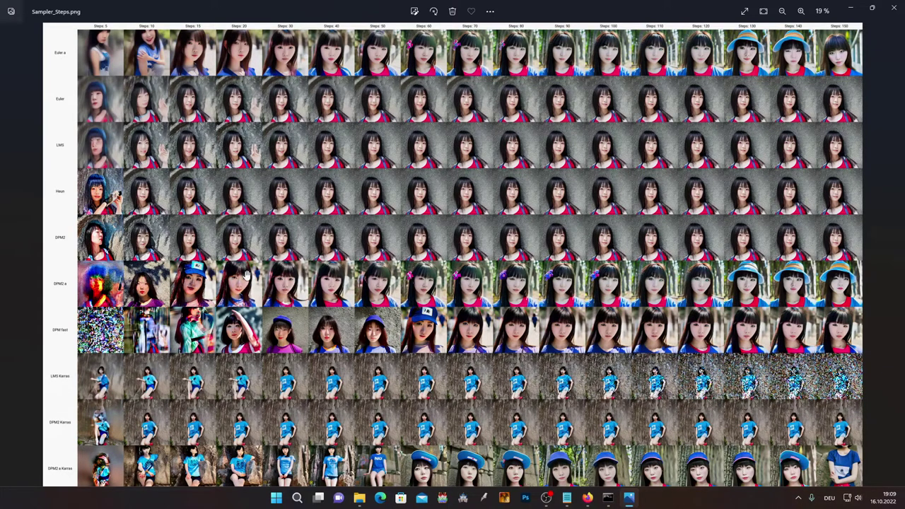
{"action": "scroll", "coordinate": [264, 293], "scroll_direction": "up", "scroll_amount": 1}
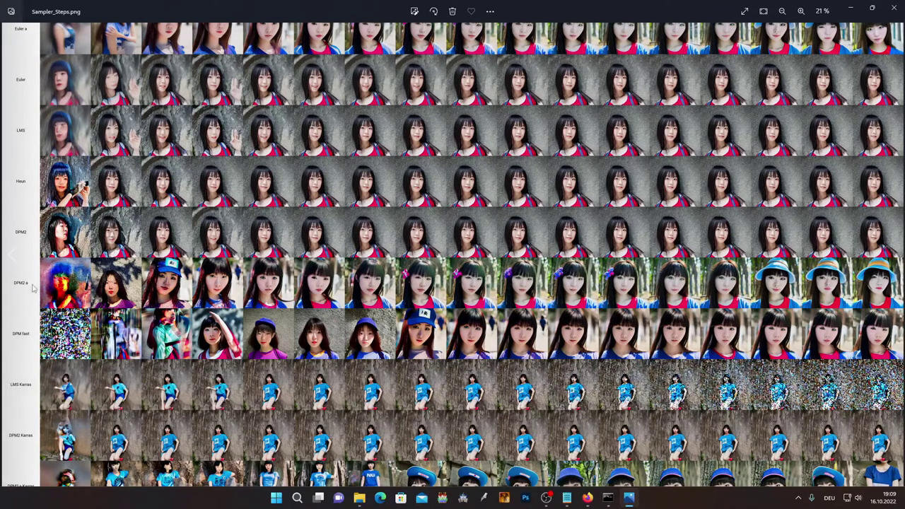
{"action": "left_click_drag", "start_coordinate": [70, 258], "coordinate": [78, 286]}
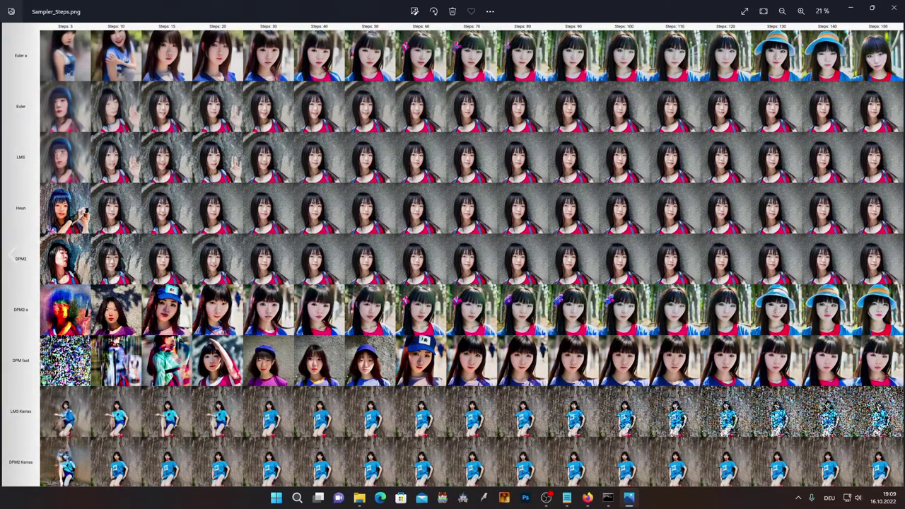
{"action": "left_click_drag", "start_coordinate": [144, 347], "coordinate": [167, 179]}
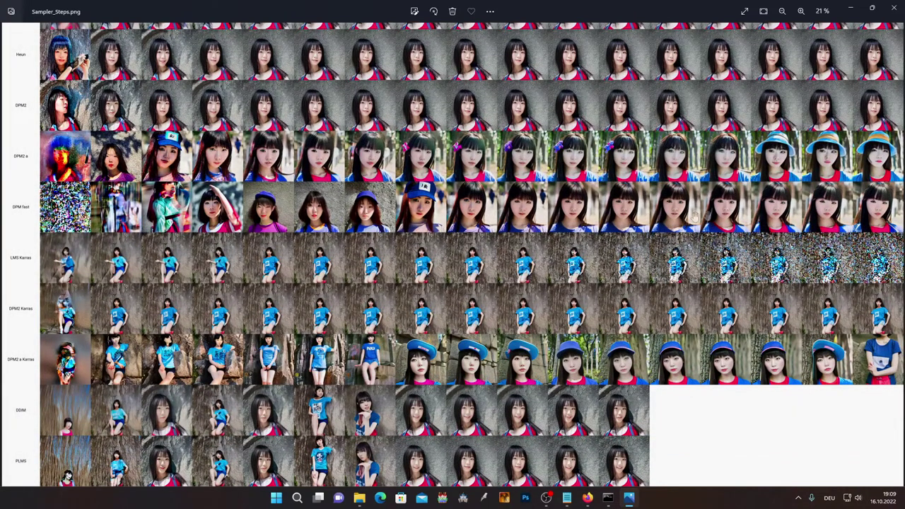
{"action": "left_click_drag", "start_coordinate": [672, 214], "coordinate": [661, 223]}
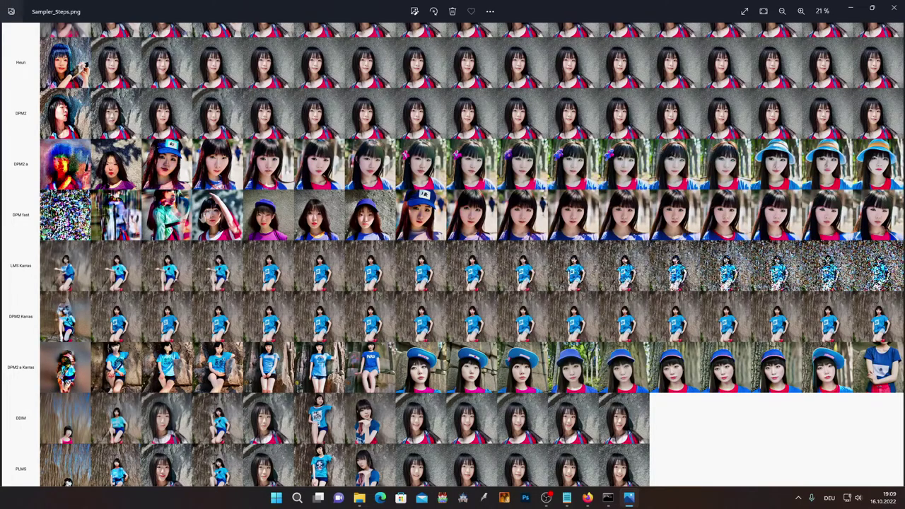
{"action": "mouse_move", "coordinate": [149, 211]}
{"action": "left_mouse_down"}
{"action": "mouse_move", "coordinate": [174, 277]}
{"action": "mouse_move", "coordinate": [174, 405]}
{"action": "left_mouse_up"}
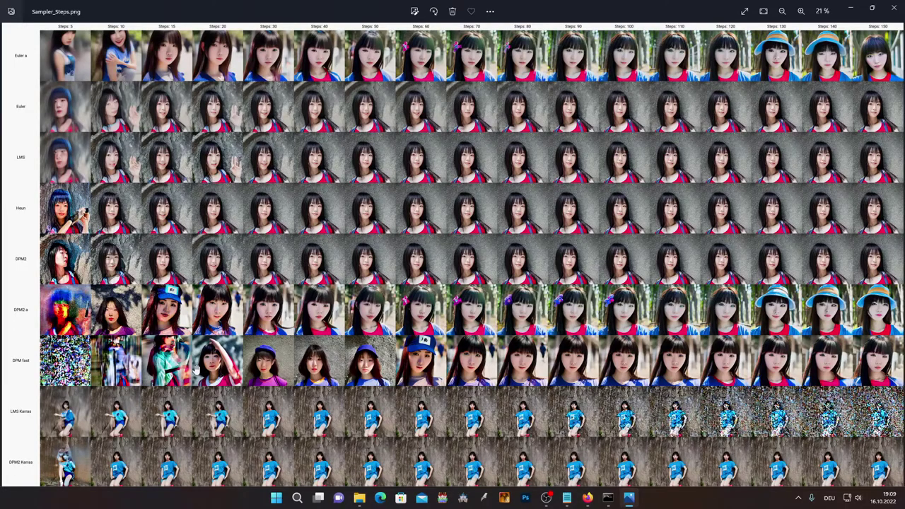
Zoom in and out while revisiting the DDIM, PLMS and Euler rows
{"action": "scroll", "coordinate": [181, 357], "scroll_direction": "up", "scroll_amount": 4}
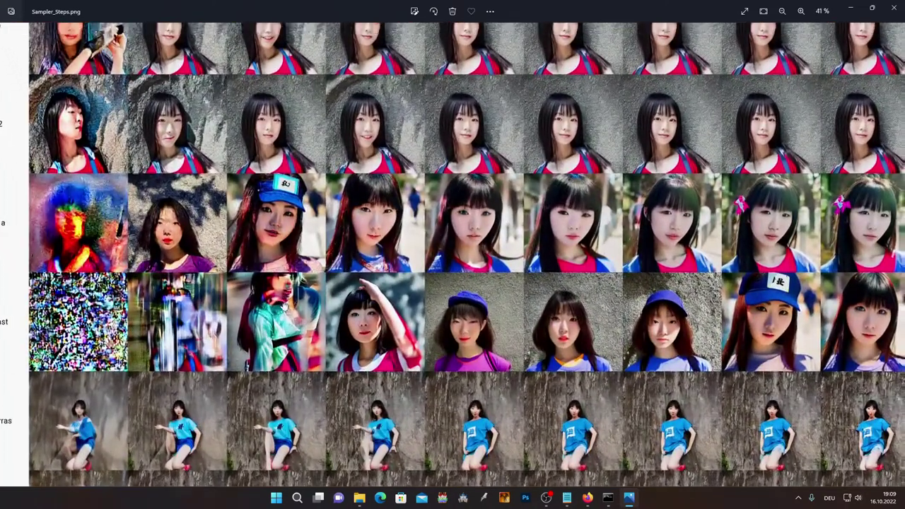
{"action": "scroll", "coordinate": [276, 148], "scroll_direction": "left", "scroll_amount": 2}
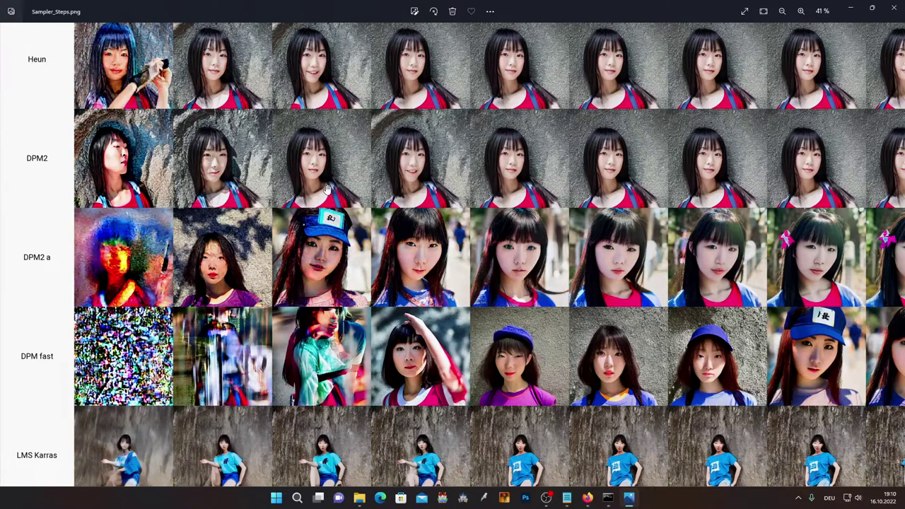
{"action": "scroll", "coordinate": [330, 347], "scroll_direction": "up", "scroll_amount": 3}
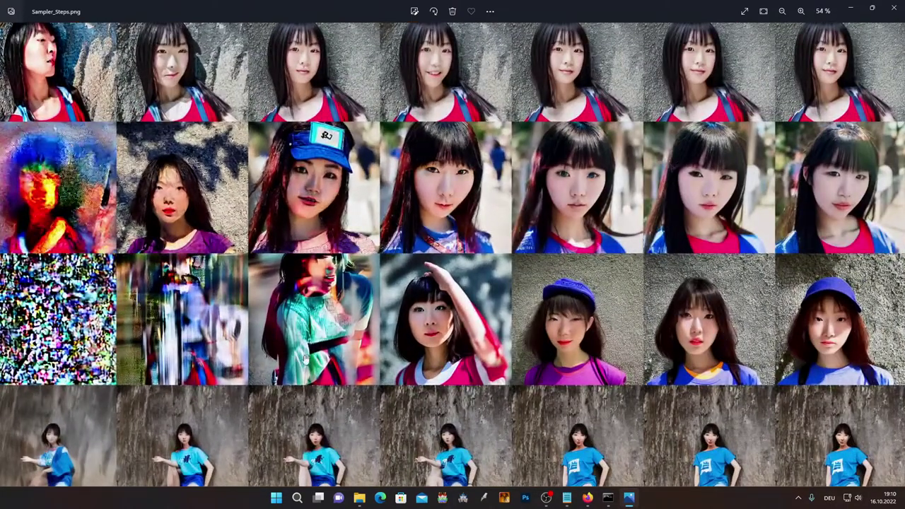
{"action": "scroll", "coordinate": [324, 325], "scroll_direction": "down", "scroll_amount": 2}
{"action": "scroll", "coordinate": [324, 327], "scroll_direction": "down", "scroll_amount": 1}
{"action": "scroll", "coordinate": [297, 342], "scroll_direction": "down", "scroll_amount": 1}
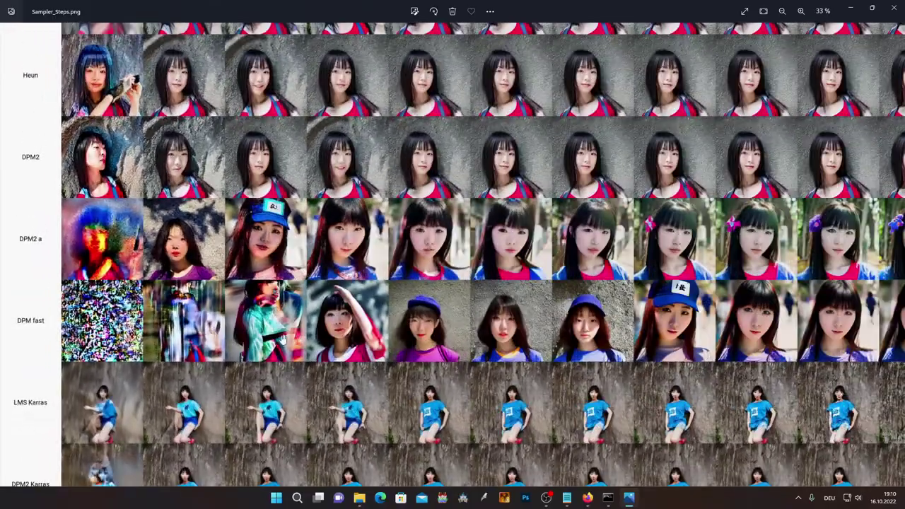
{"action": "scroll", "coordinate": [281, 339], "scroll_direction": "down", "scroll_amount": 3}
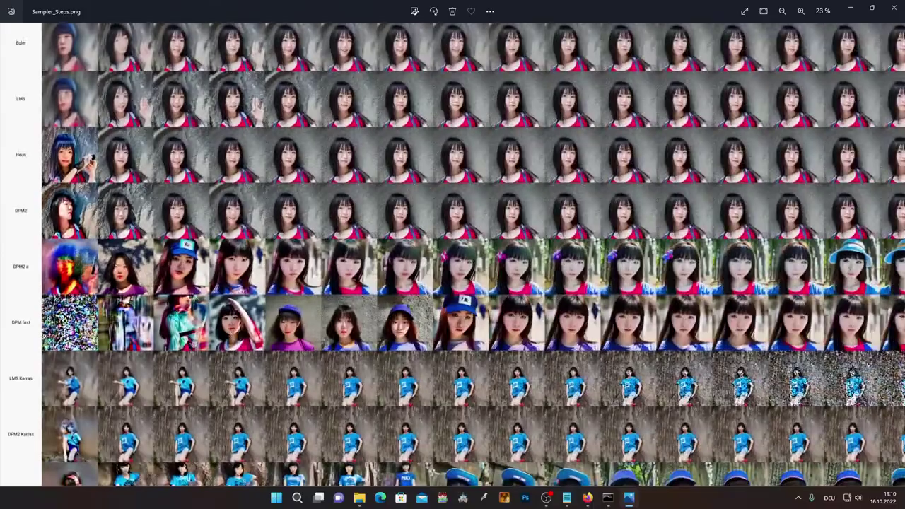
{"action": "scroll", "coordinate": [233, 297], "scroll_direction": "up", "scroll_amount": 1}
{"action": "left_click_drag", "start_coordinate": [237, 453], "coordinate": [233, 297]}
{"action": "scroll", "coordinate": [232, 297], "scroll_direction": "up", "scroll_amount": 1}
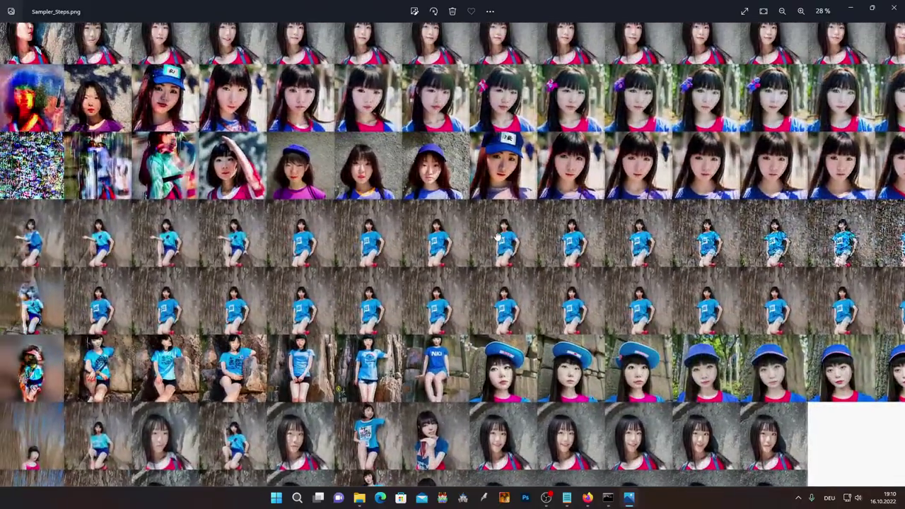
{"action": "left_click_drag", "start_coordinate": [484, 225], "coordinate": [440, 346]}
Move across to the higher step columns and top row, then zoom out to fit the whole grid
{"action": "scroll", "coordinate": [440, 345], "scroll_direction": "down", "scroll_amount": 1}
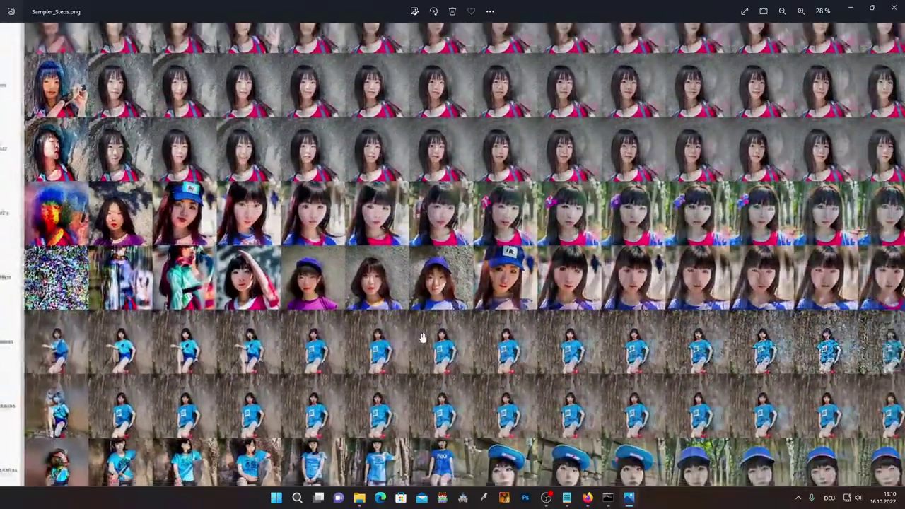
{"action": "scroll", "coordinate": [297, 212], "scroll_direction": "down", "scroll_amount": 2}
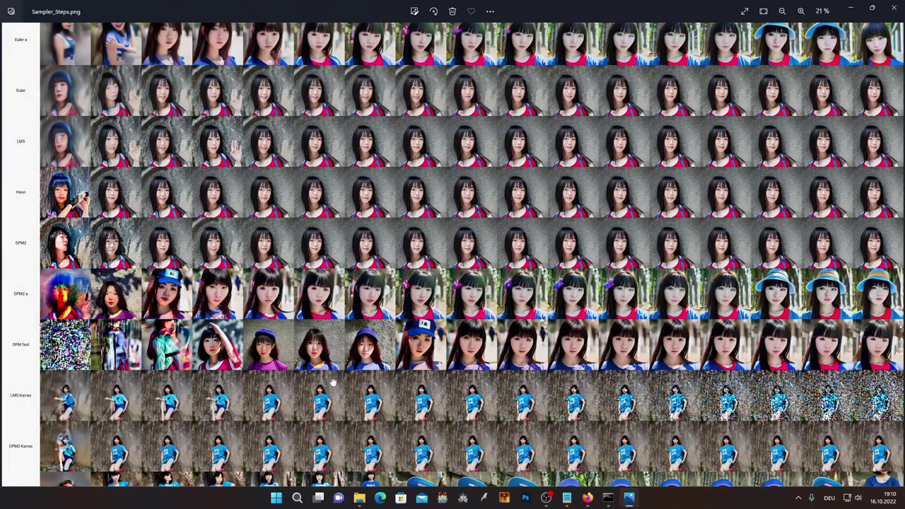
{"action": "scroll", "coordinate": [333, 382], "scroll_direction": "up", "scroll_amount": 3}
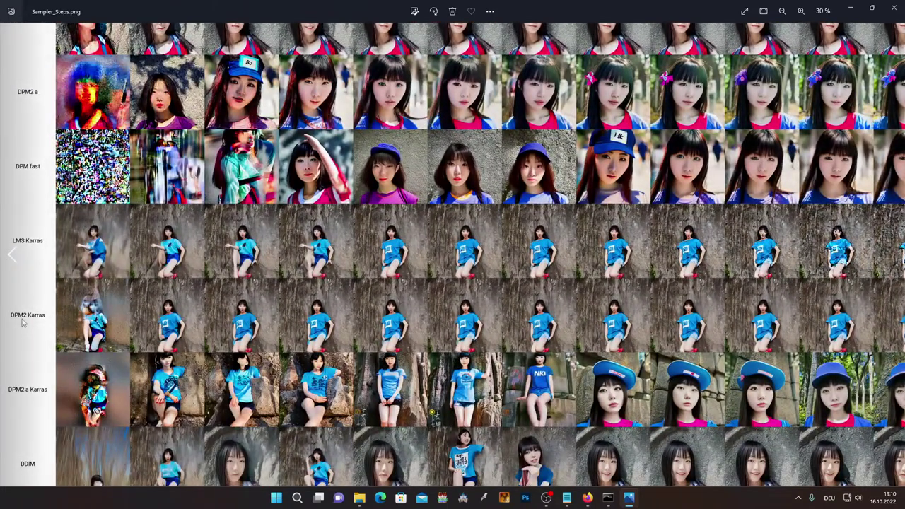
{"action": "left_click_drag", "start_coordinate": [410, 299], "coordinate": [284, 303]}
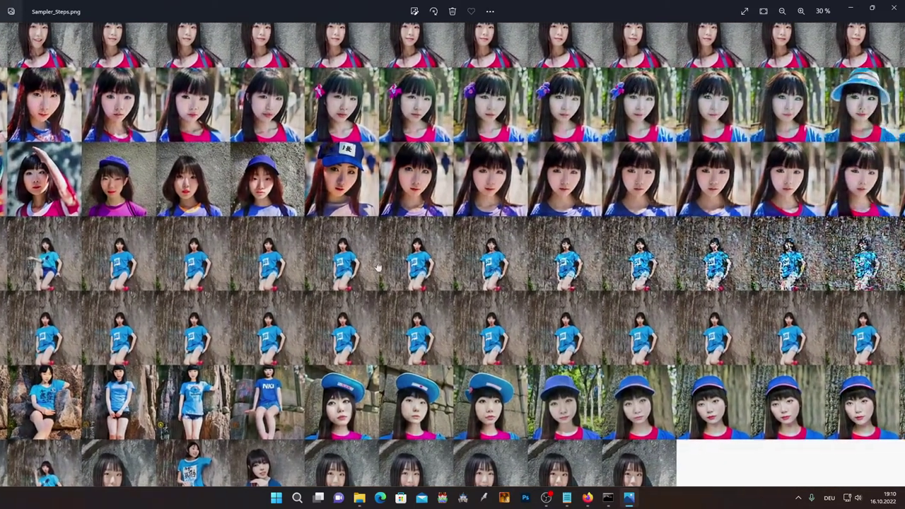
{"action": "scroll", "coordinate": [439, 272], "scroll_direction": "up", "scroll_amount": 3}
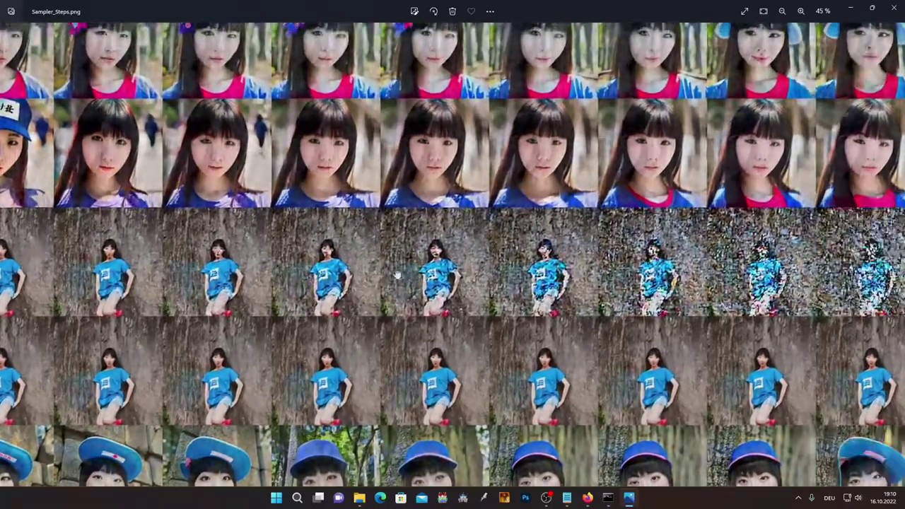
{"action": "left_click_drag", "start_coordinate": [396, 274], "coordinate": [376, 297]}
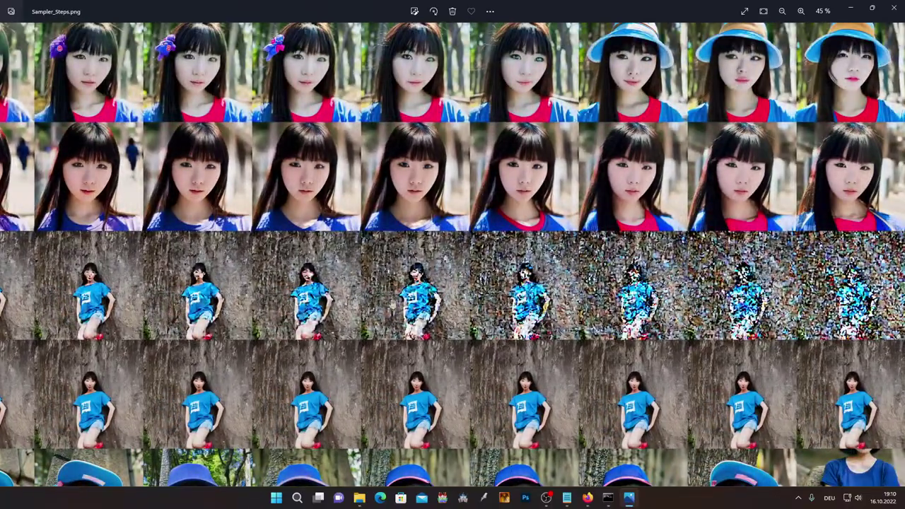
{"action": "scroll", "coordinate": [361, 310], "scroll_direction": "down", "scroll_amount": 3}
{"action": "scroll", "coordinate": [361, 310], "scroll_direction": "down", "scroll_amount": 5}
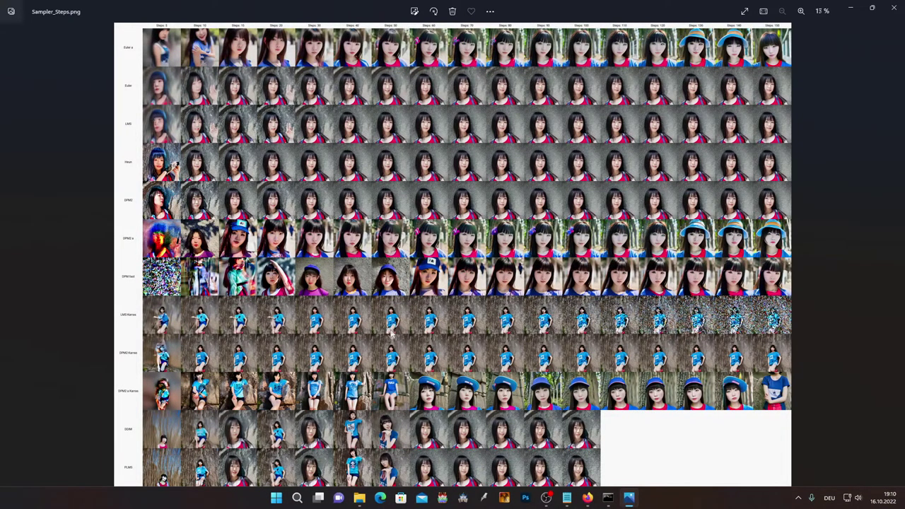
{"action": "scroll", "coordinate": [391, 332], "scroll_direction": "up", "scroll_amount": 2}
{"action": "scroll", "coordinate": [233, 311], "scroll_direction": "up", "scroll_amount": 3}
{"action": "left_click_drag", "start_coordinate": [234, 311], "coordinate": [368, 299]}
{"action": "scroll", "coordinate": [367, 298], "scroll_direction": "down", "scroll_amount": 3}
{"action": "scroll", "coordinate": [546, 299], "scroll_direction": "up", "scroll_amount": 3}
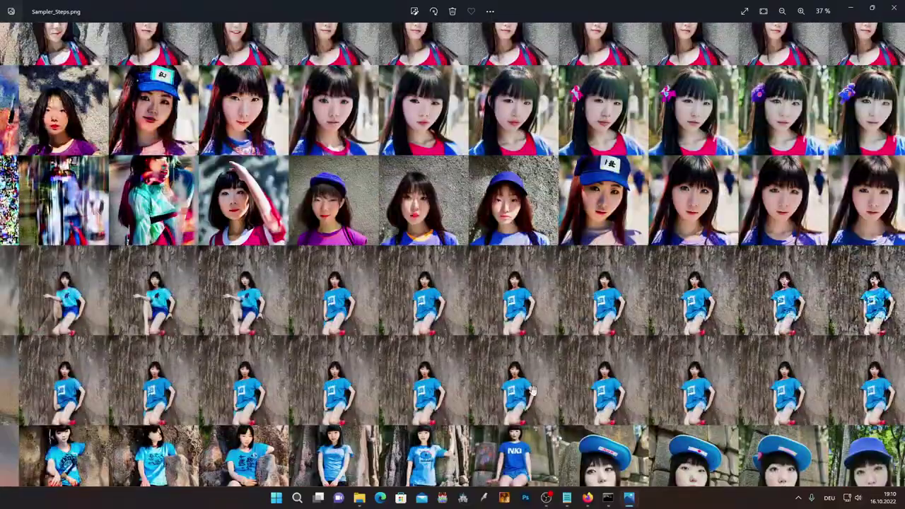
{"action": "scroll", "coordinate": [509, 338], "scroll_direction": "down", "scroll_amount": 2}
{"action": "scroll", "coordinate": [509, 338], "scroll_direction": "down", "scroll_amount": 2}
{"action": "scroll", "coordinate": [509, 338], "scroll_direction": "down", "scroll_amount": 1}
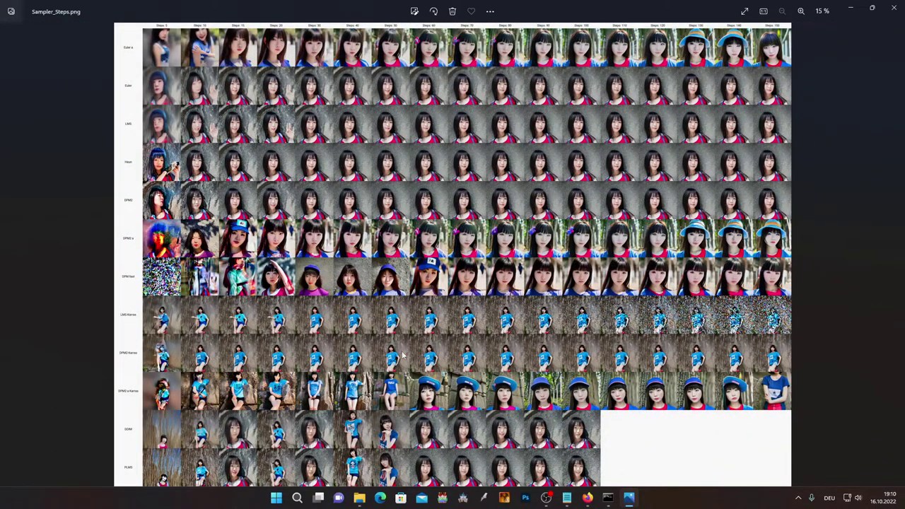
{"action": "scroll", "coordinate": [398, 356], "scroll_direction": "up", "scroll_amount": 2}
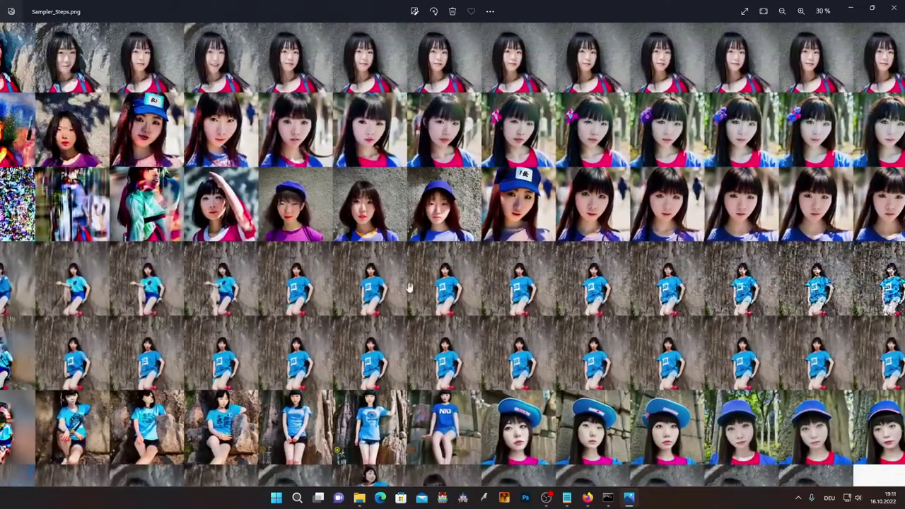
{"action": "scroll", "coordinate": [317, 234], "scroll_direction": "up", "scroll_amount": 2}
{"action": "scroll", "coordinate": [396, 237], "scroll_direction": "up", "scroll_amount": 2}
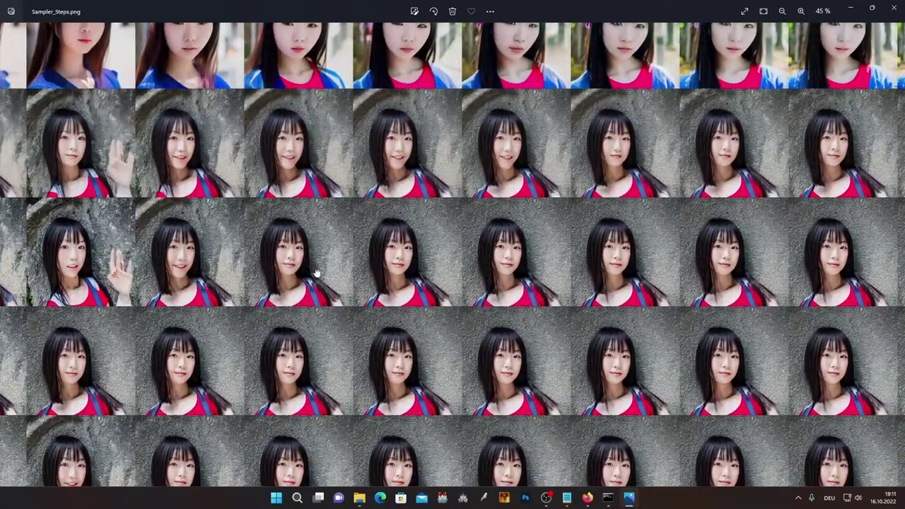
{"action": "left_click_drag", "start_coordinate": [445, 300], "coordinate": [376, 263]}
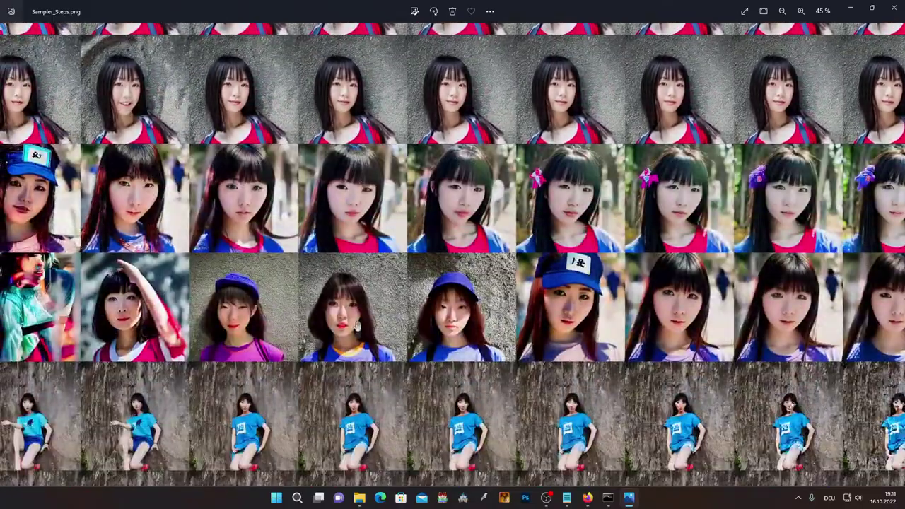
{"action": "mouse_move", "coordinate": [365, 488]}
{"action": "left_mouse_down"}
{"action": "mouse_move", "coordinate": [358, 304]}
{"action": "mouse_move", "coordinate": [398, 243]}
{"action": "left_mouse_up"}
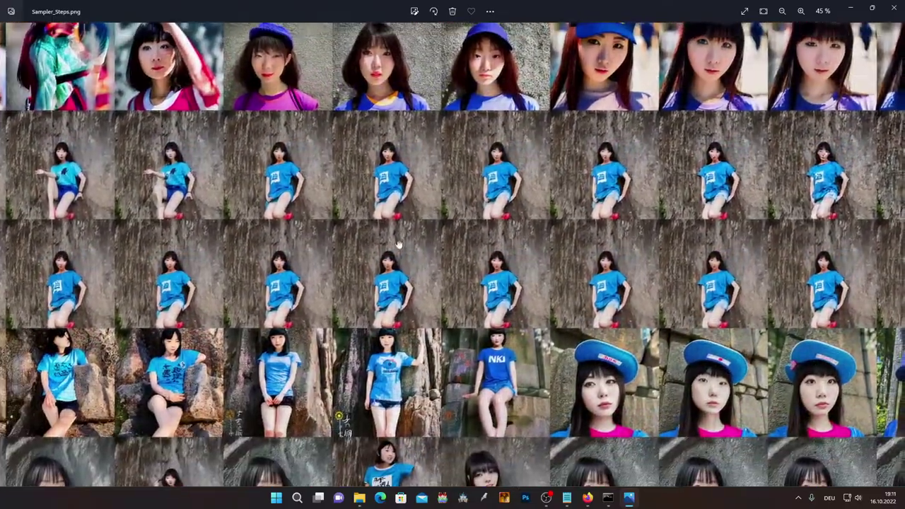
{"action": "scroll", "coordinate": [450, 266], "scroll_direction": "up", "scroll_amount": 3}
{"action": "left_click_drag", "start_coordinate": [450, 266], "coordinate": [476, 319]}
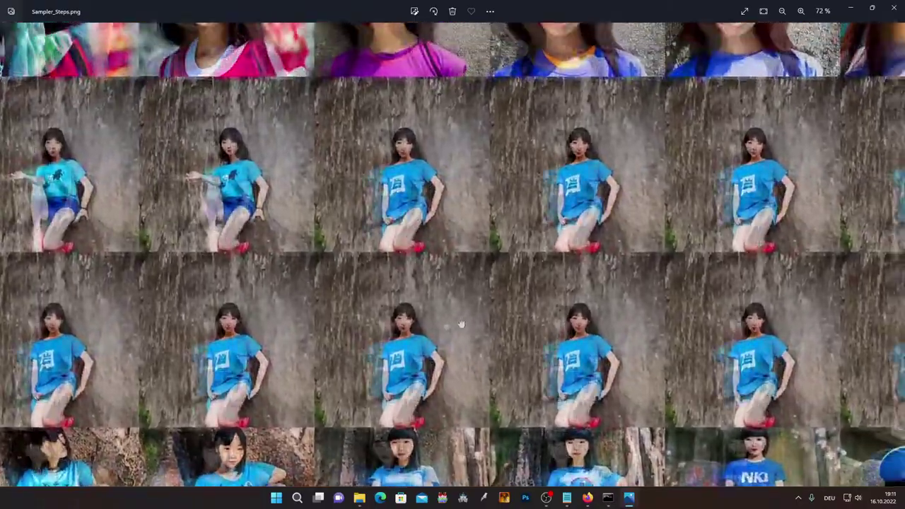
{"action": "scroll", "coordinate": [363, 219], "scroll_direction": "up", "scroll_amount": 2}
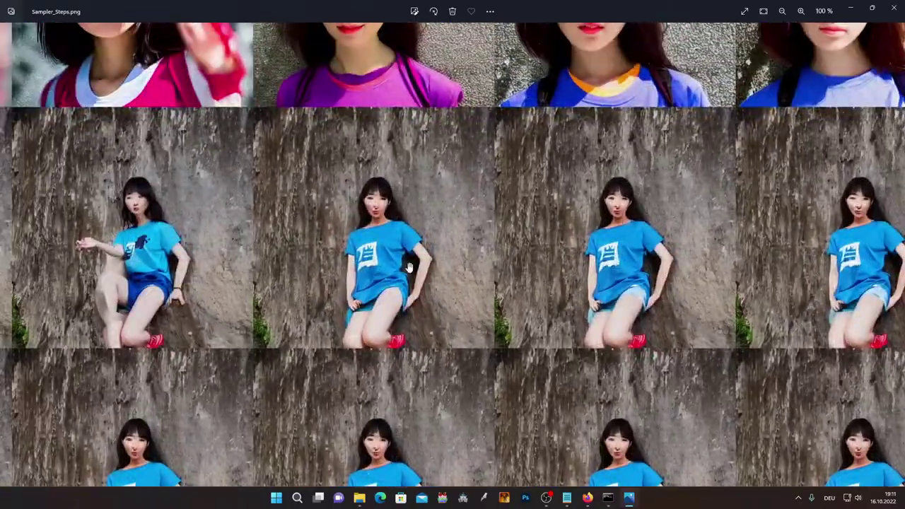
{"action": "scroll", "coordinate": [362, 219], "scroll_direction": "down", "scroll_amount": 1}
{"action": "scroll", "coordinate": [396, 268], "scroll_direction": "down", "scroll_amount": 2}
{"action": "scroll", "coordinate": [437, 311], "scroll_direction": "down", "scroll_amount": 1}
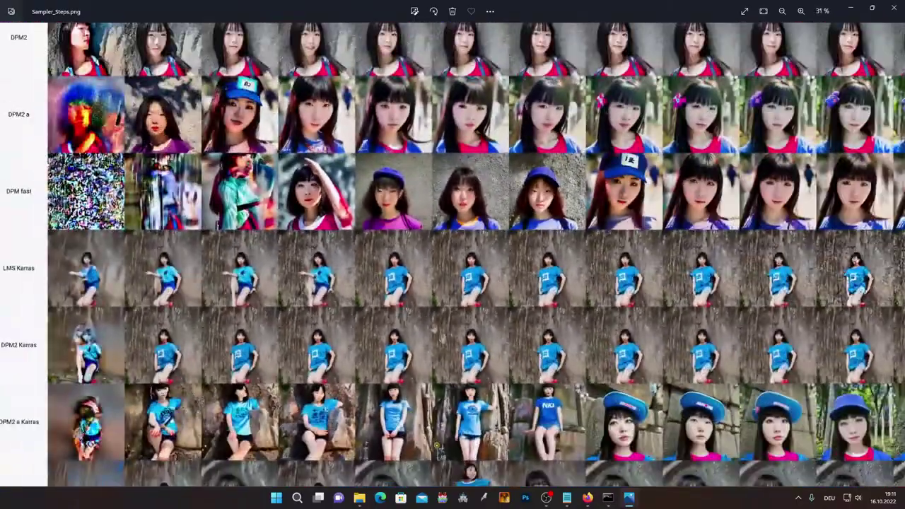
{"action": "left_click_drag", "start_coordinate": [423, 319], "coordinate": [453, 249]}
{"action": "scroll", "coordinate": [462, 241], "scroll_direction": "down", "scroll_amount": 1}
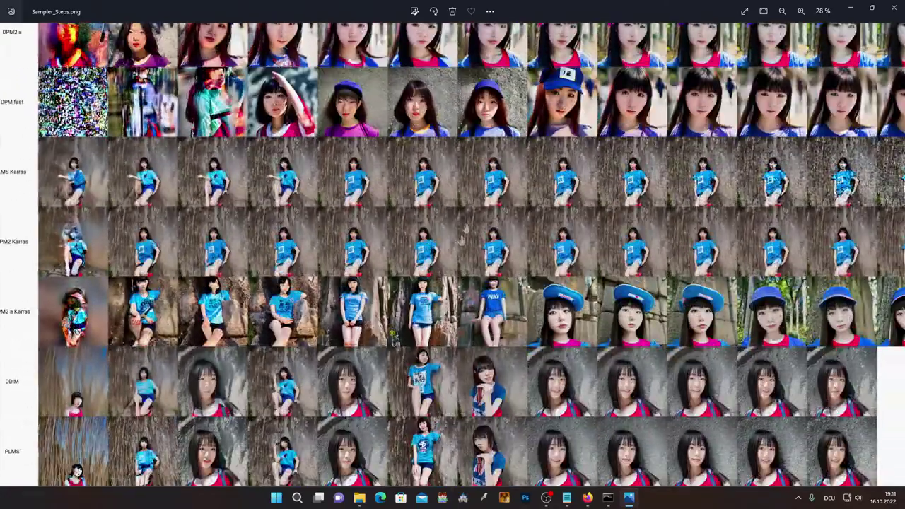
{"action": "scroll", "coordinate": [453, 254], "scroll_direction": "down", "scroll_amount": 1}
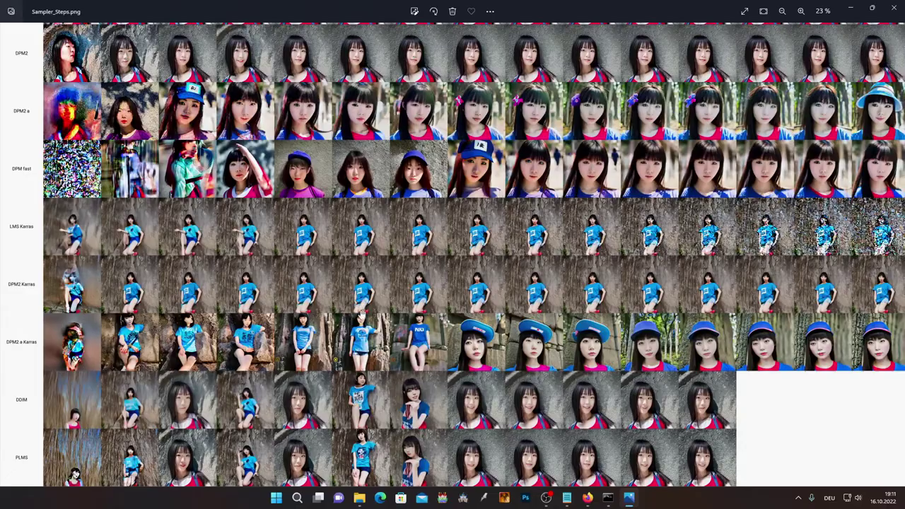
{"action": "scroll", "coordinate": [362, 312], "scroll_direction": "down", "scroll_amount": 1}
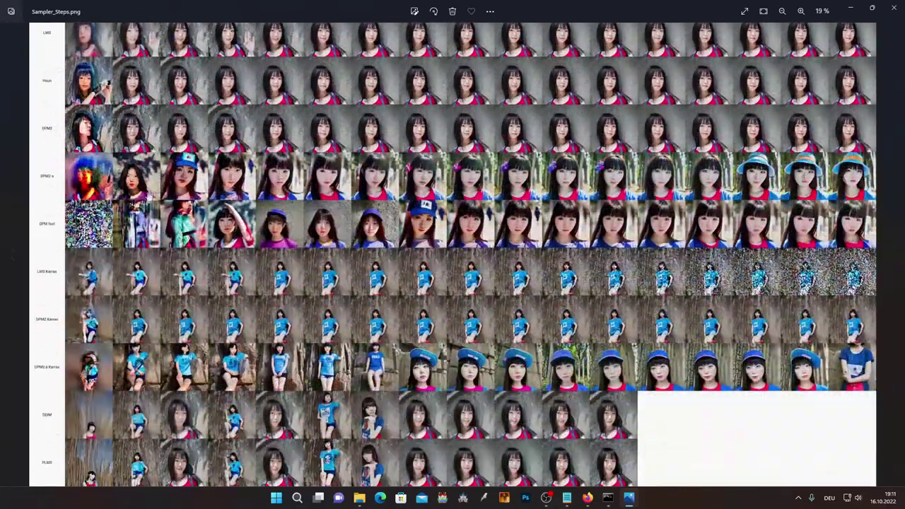
{"action": "left_click_drag", "start_coordinate": [57, 28], "coordinate": [54, 84]}
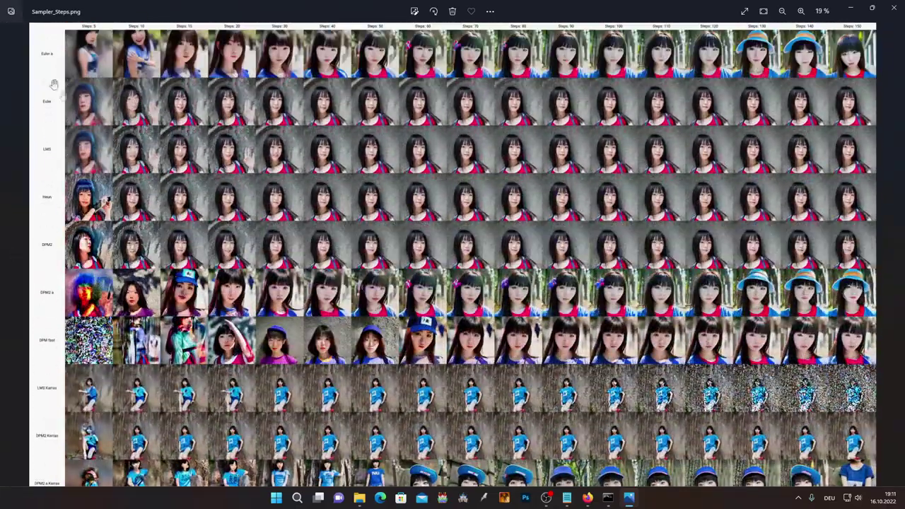
Zoom into the grid and pan to the blue-cap portrait tiles
{"action": "scroll", "coordinate": [253, 327], "scroll_direction": "up", "scroll_amount": 2}
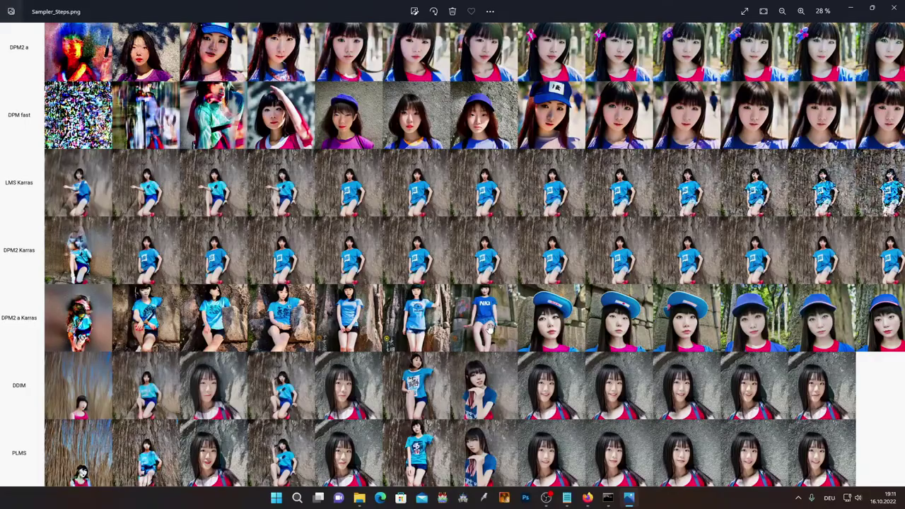
{"action": "scroll", "coordinate": [312, 257], "scroll_direction": "up", "scroll_amount": 5}
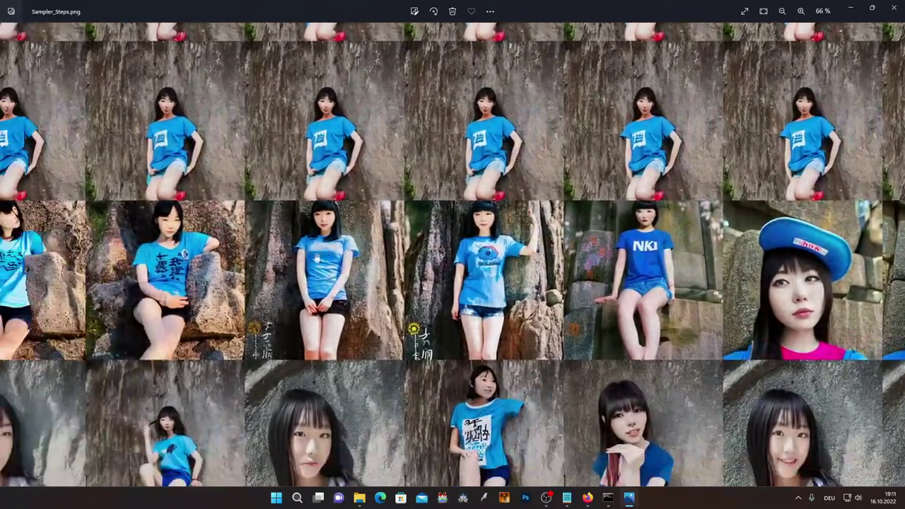
{"action": "scroll", "coordinate": [312, 258], "scroll_direction": "up", "scroll_amount": 3}
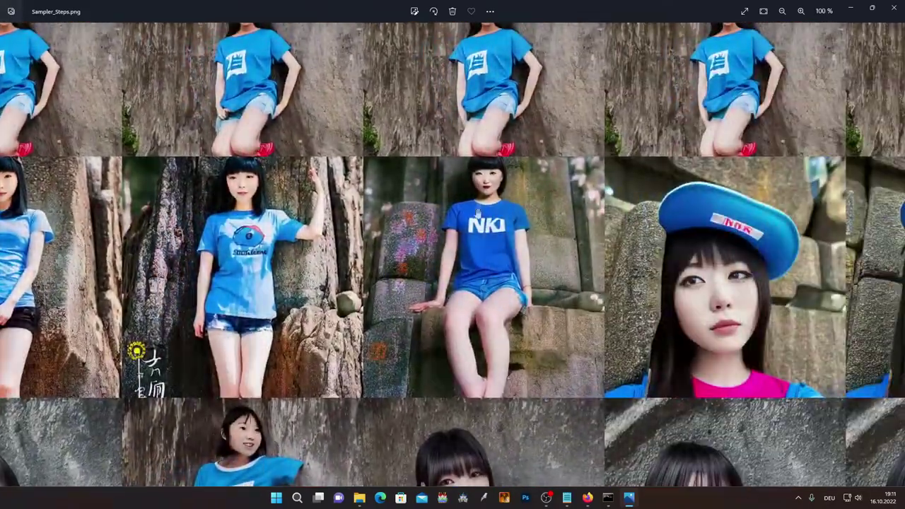
{"action": "scroll", "coordinate": [481, 240], "scroll_direction": "right", "scroll_amount": 3}
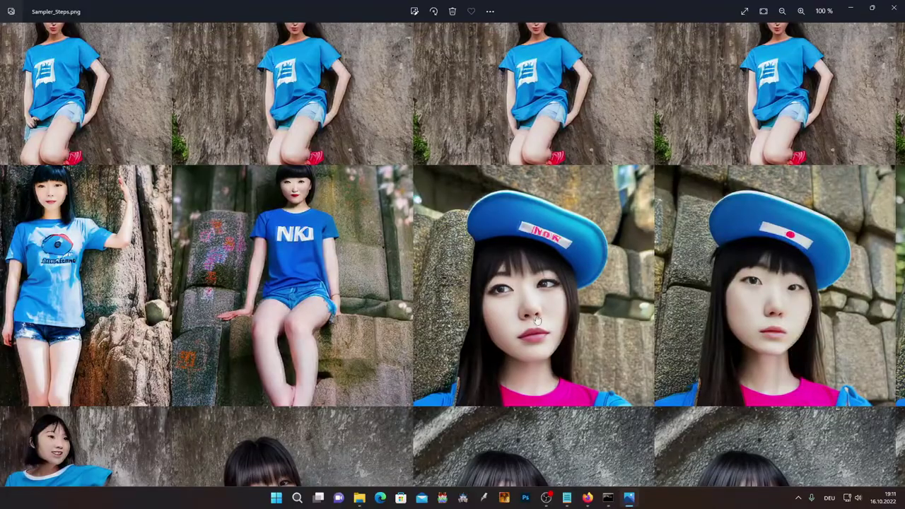
{"action": "left_click_drag", "start_coordinate": [537, 322], "coordinate": [375, 245]}
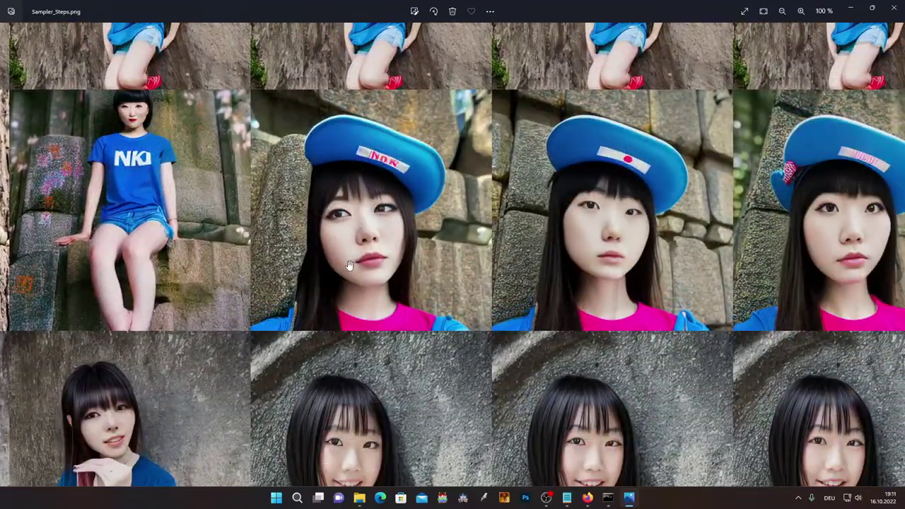
{"action": "scroll", "coordinate": [349, 265], "scroll_direction": "down", "scroll_amount": 2}
{"action": "scroll", "coordinate": [347, 268], "scroll_direction": "down", "scroll_amount": 1}
{"action": "scroll", "coordinate": [343, 271], "scroll_direction": "down", "scroll_amount": 2}
{"action": "scroll", "coordinate": [336, 278], "scroll_direction": "down", "scroll_amount": 2}
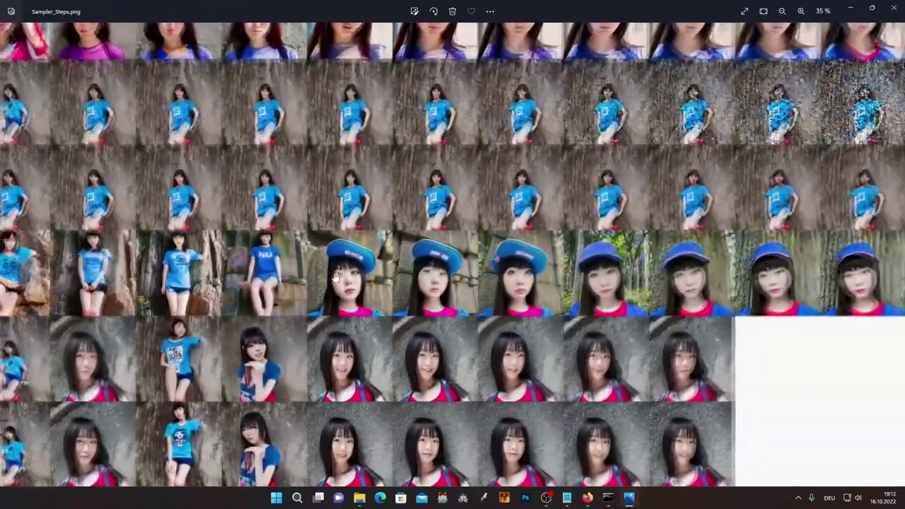
{"action": "scroll", "coordinate": [353, 278], "scroll_direction": "left", "scroll_amount": 5}
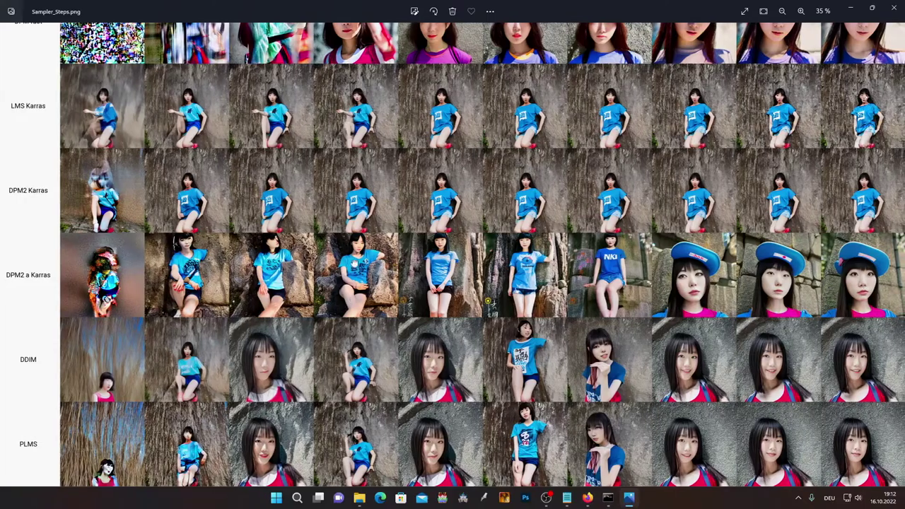
Scroll row by row through the grid down to the blank DDIM and PLMS cells
{"action": "scroll", "coordinate": [25, 403], "scroll_direction": "down", "scroll_amount": 2}
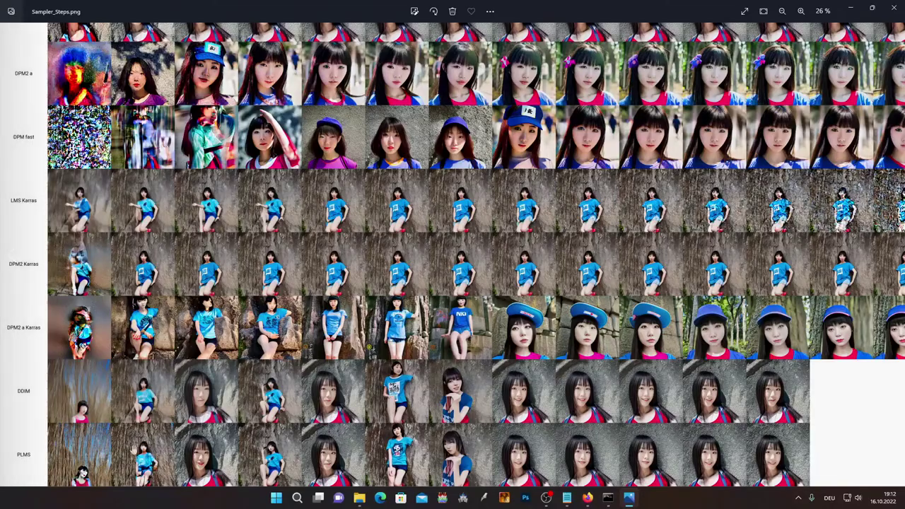
{"action": "scroll", "coordinate": [287, 428], "scroll_direction": "up", "scroll_amount": 3}
{"action": "scroll", "coordinate": [267, 287], "scroll_direction": "right", "scroll_amount": 3}
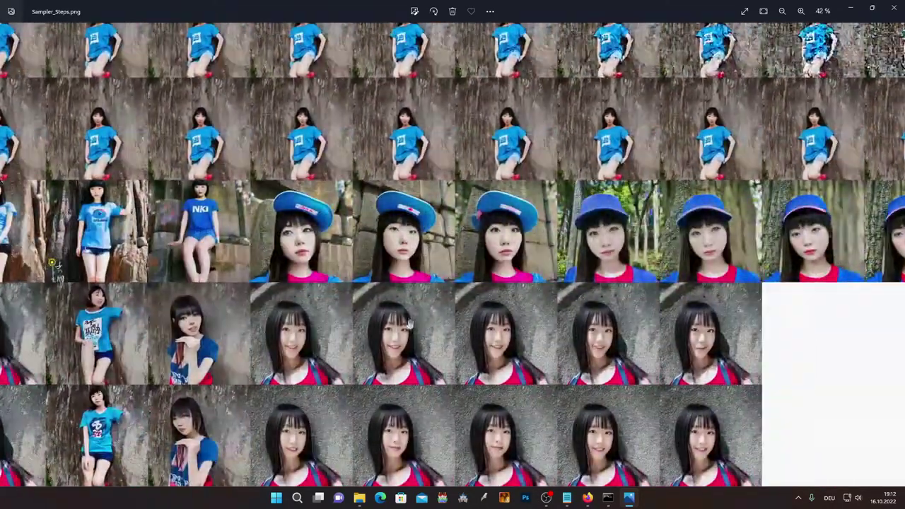
{"action": "scroll", "coordinate": [527, 345], "scroll_direction": "down", "scroll_amount": 5}
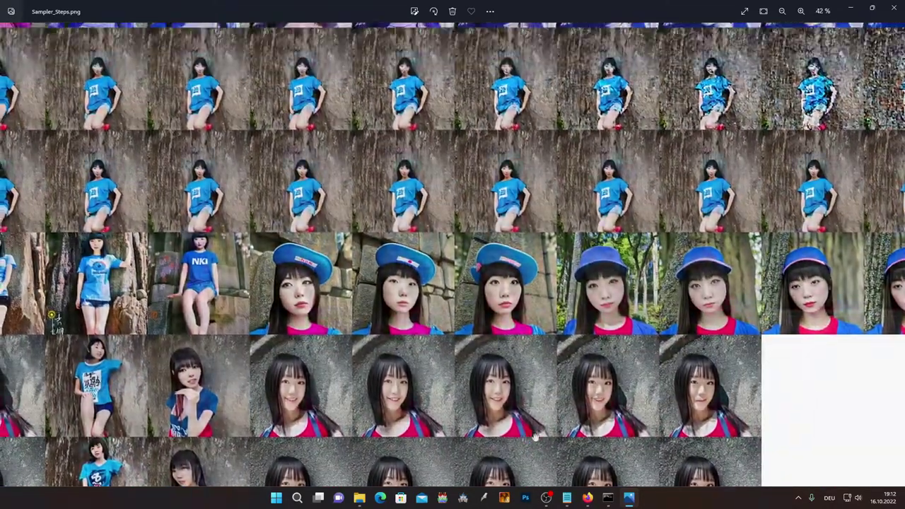
{"action": "scroll", "coordinate": [495, 169], "scroll_direction": "up", "scroll_amount": 5}
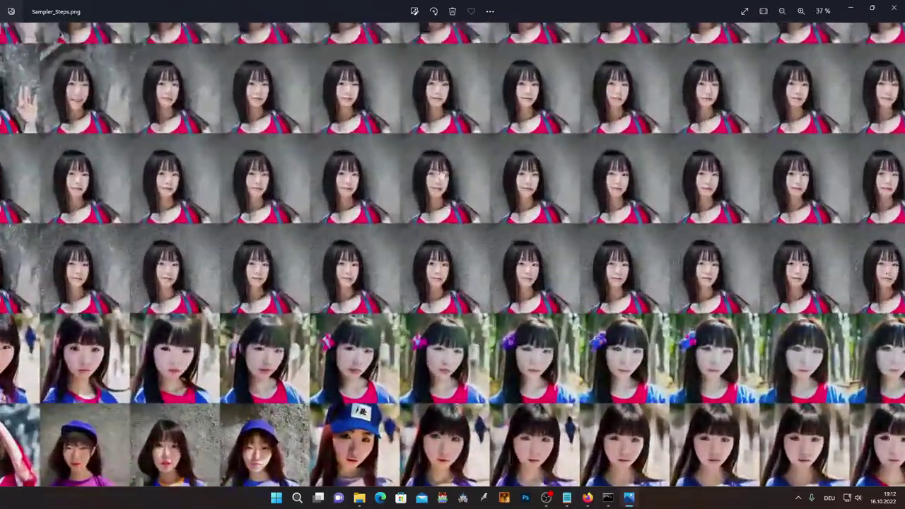
{"action": "scroll", "coordinate": [486, 274], "scroll_direction": "down", "scroll_amount": 4}
{"action": "scroll", "coordinate": [425, 304], "scroll_direction": "down", "scroll_amount": 4}
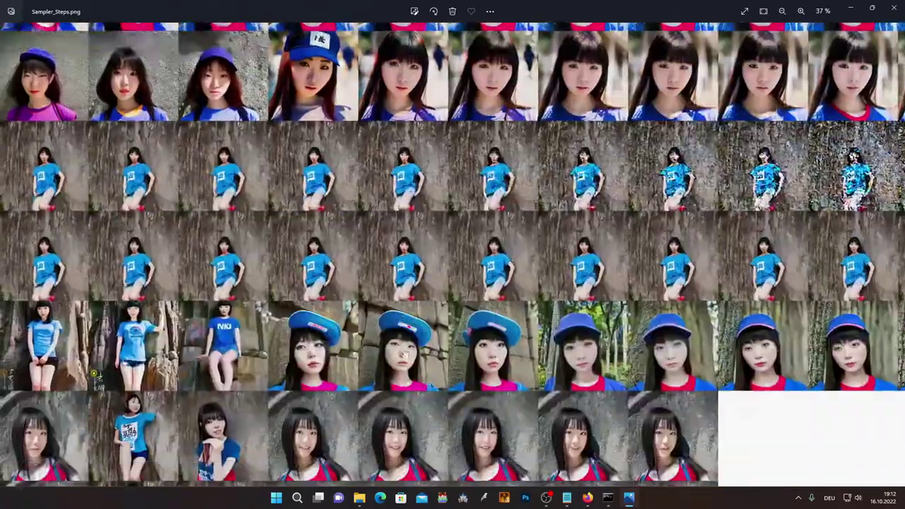
{"action": "scroll", "coordinate": [375, 332], "scroll_direction": "down", "scroll_amount": 2}
{"action": "scroll", "coordinate": [359, 344], "scroll_direction": "left", "scroll_amount": 6}
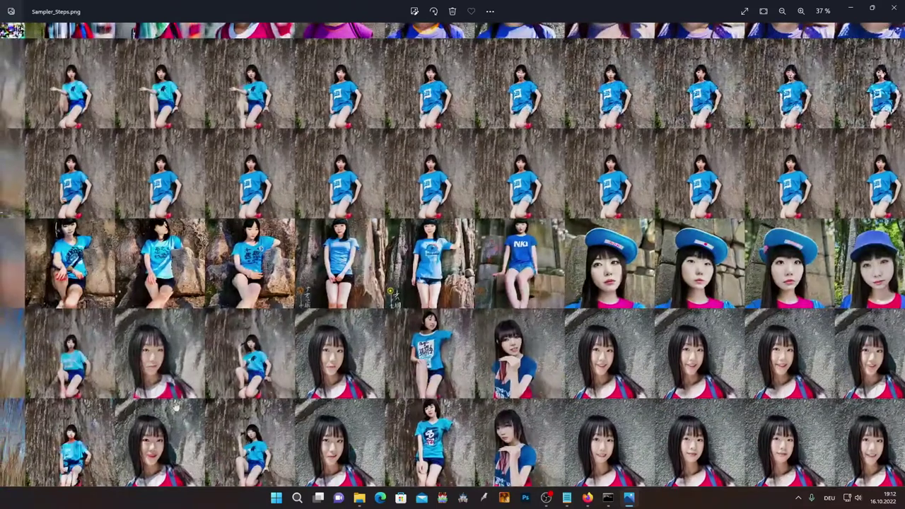
{"action": "scroll", "coordinate": [359, 393], "scroll_direction": "right", "scroll_amount": 2}
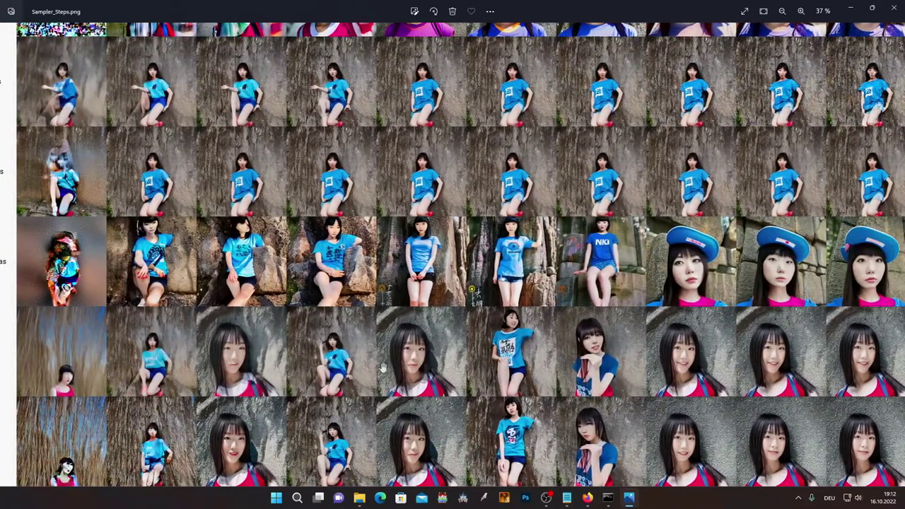
{"action": "scroll", "coordinate": [455, 368], "scroll_direction": "down", "scroll_amount": 2}
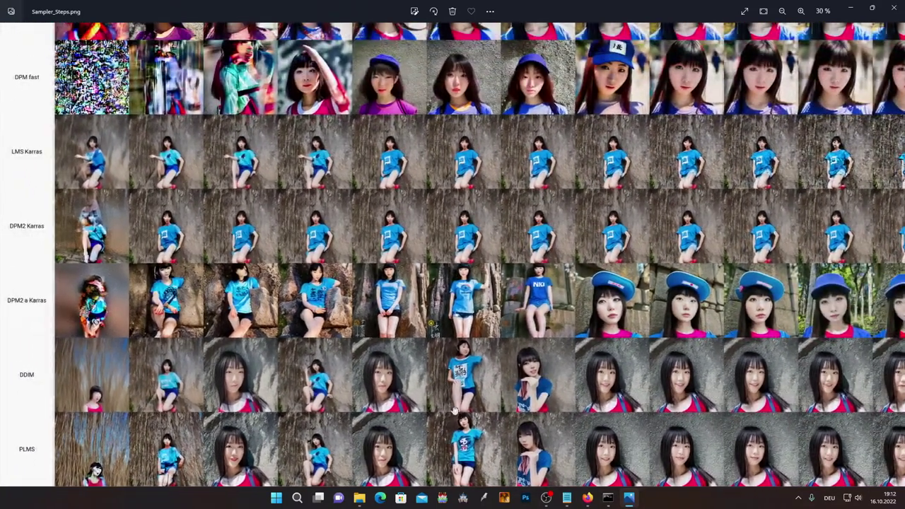
{"action": "scroll", "coordinate": [438, 375], "scroll_direction": "right", "scroll_amount": 2}
{"action": "scroll", "coordinate": [467, 386], "scroll_direction": "right", "scroll_amount": 8}
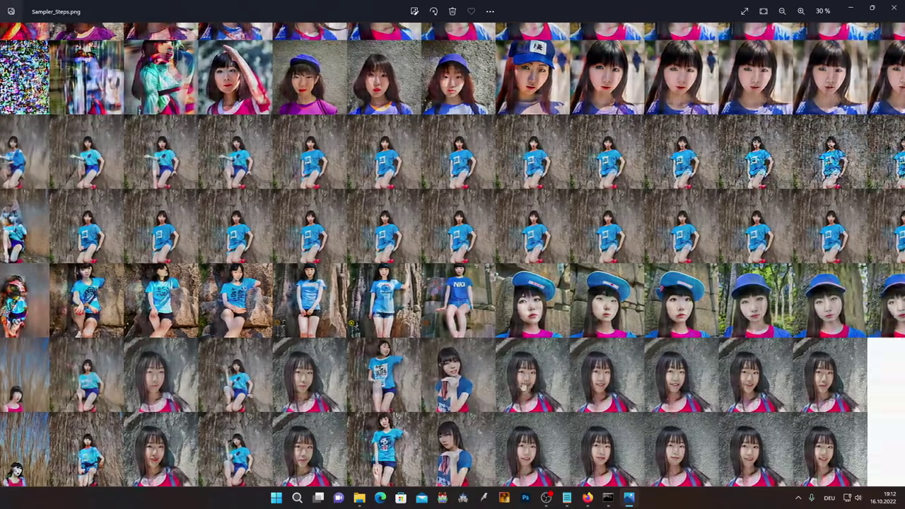
{"action": "scroll", "coordinate": [495, 424], "scroll_direction": "down", "scroll_amount": 3}
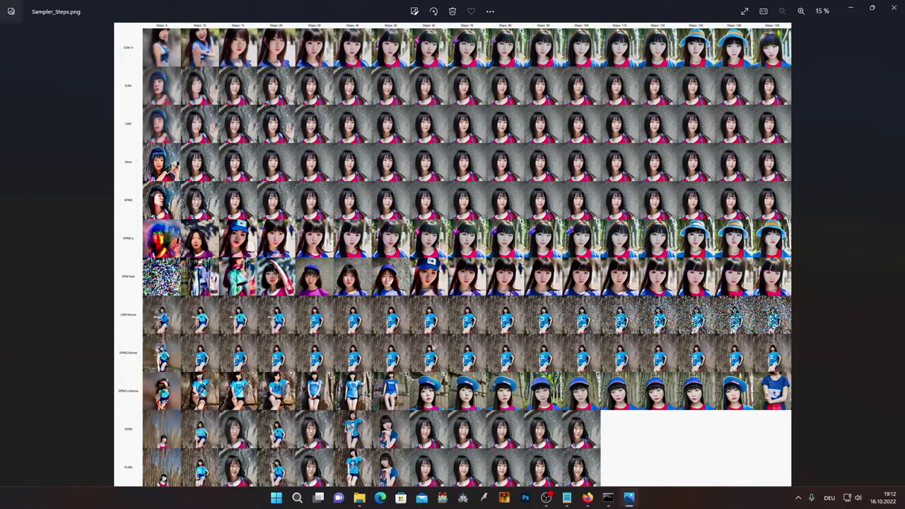
Set the web UI sampler to DPM adaptive and return to the Photos grid
{"action": "key", "text": "alt+Tab"}
{"action": "left_click", "coordinate": [336, 235]}
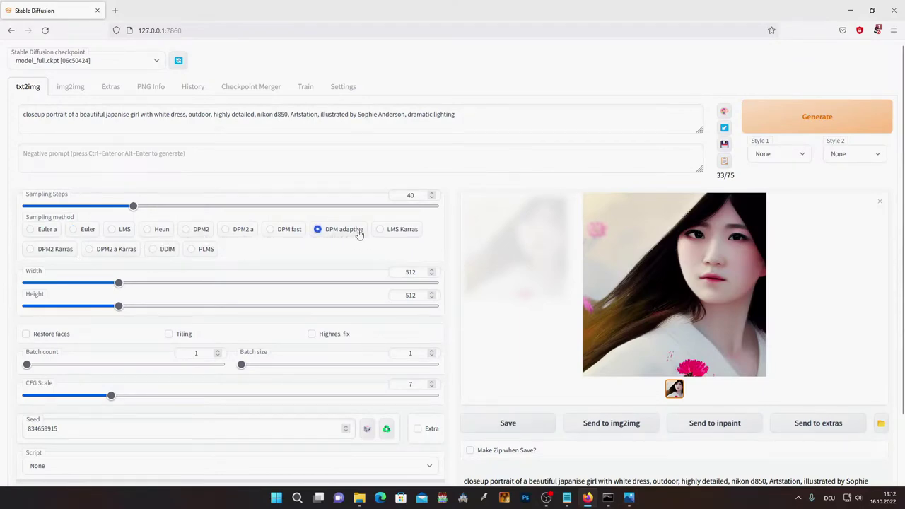
{"action": "left_click", "coordinate": [850, 11]}
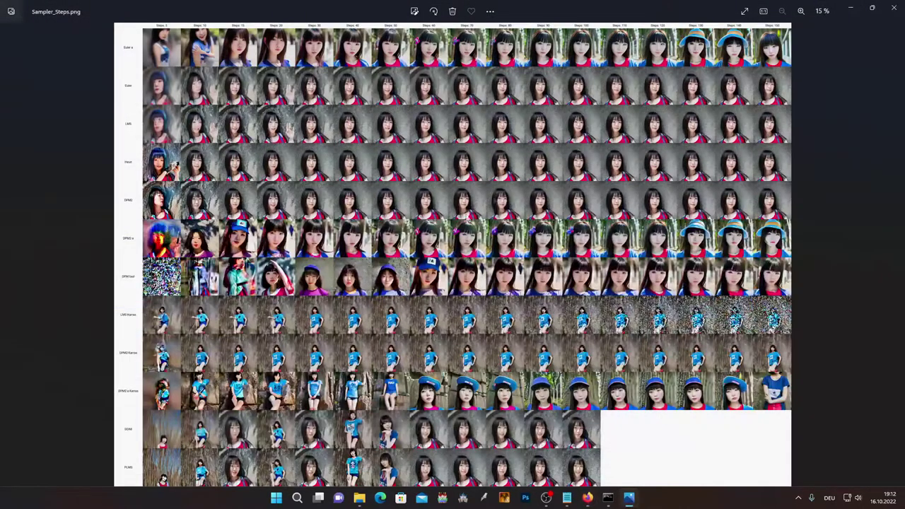
Pan across the DPM rows and later step columns, zoom back out, and switch to the web UI
{"action": "scroll", "coordinate": [131, 278], "scroll_direction": "up", "scroll_amount": 2}
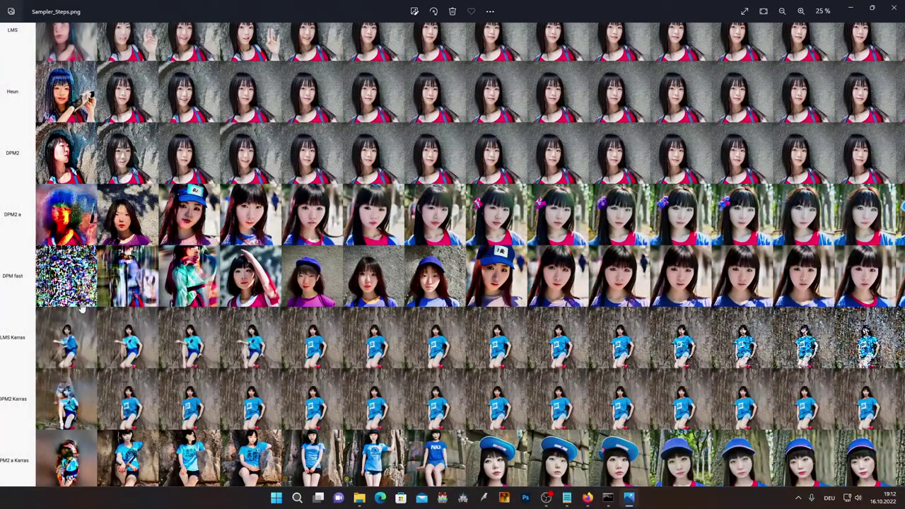
{"action": "left_click_drag", "start_coordinate": [109, 300], "coordinate": [118, 298]}
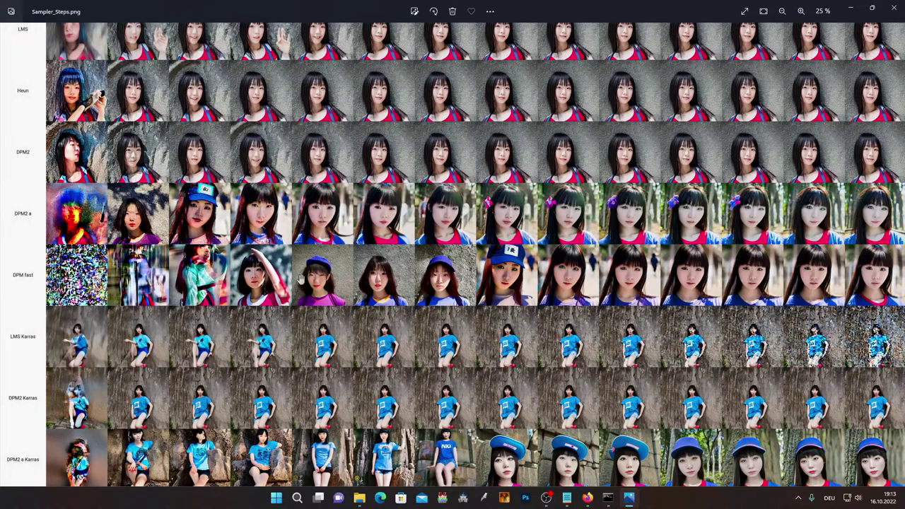
{"action": "mouse_move", "coordinate": [377, 272]}
{"action": "left_mouse_down"}
{"action": "mouse_move", "coordinate": [347, 288]}
{"action": "mouse_move", "coordinate": [369, 282]}
{"action": "left_mouse_up"}
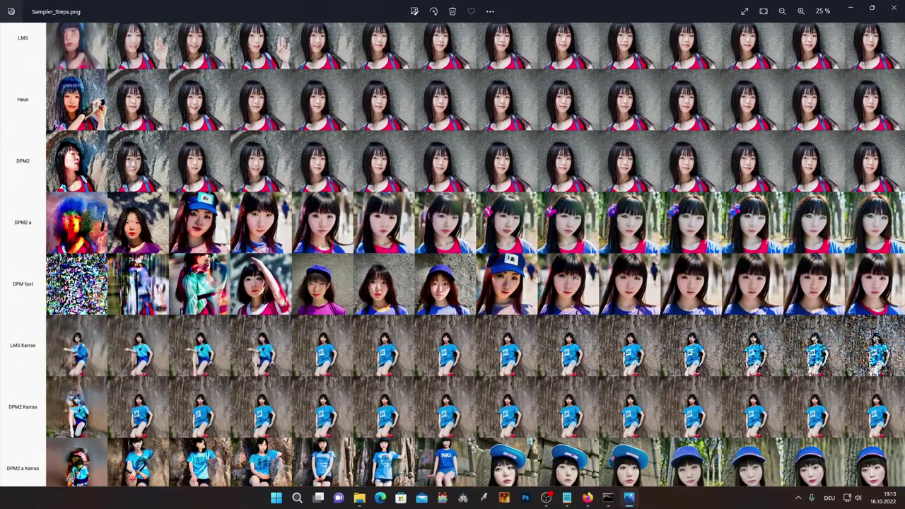
{"action": "left_click_drag", "start_coordinate": [712, 294], "coordinate": [606, 300]}
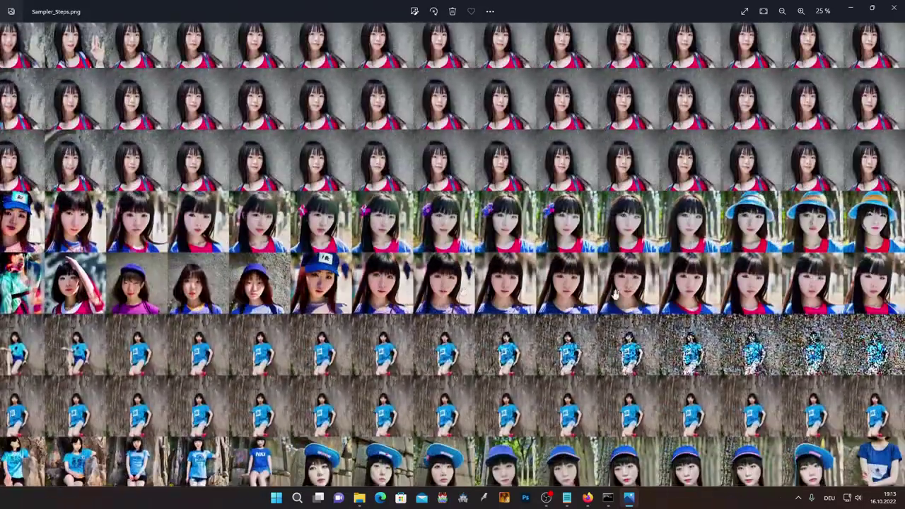
{"action": "scroll", "coordinate": [700, 278], "scroll_direction": "up", "scroll_amount": 1}
{"action": "scroll", "coordinate": [701, 278], "scroll_direction": "down", "scroll_amount": 3}
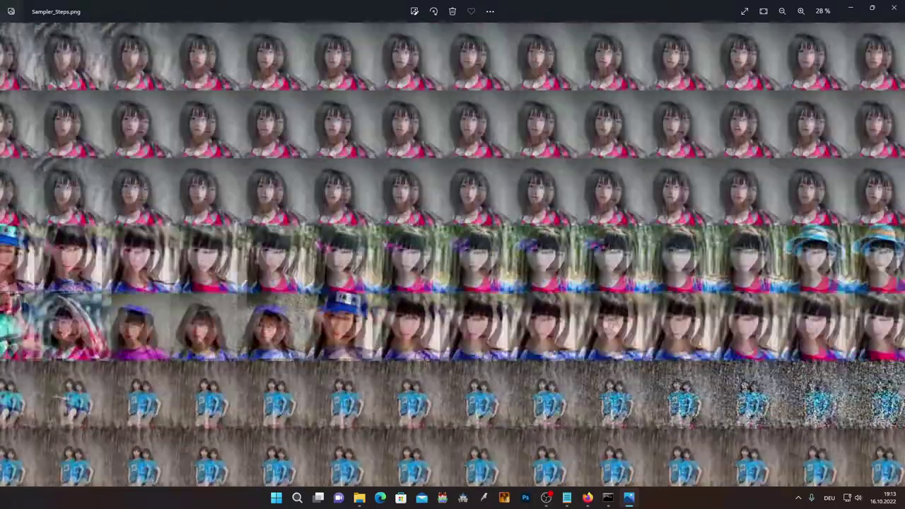
{"action": "scroll", "coordinate": [689, 338], "scroll_direction": "down", "scroll_amount": 1}
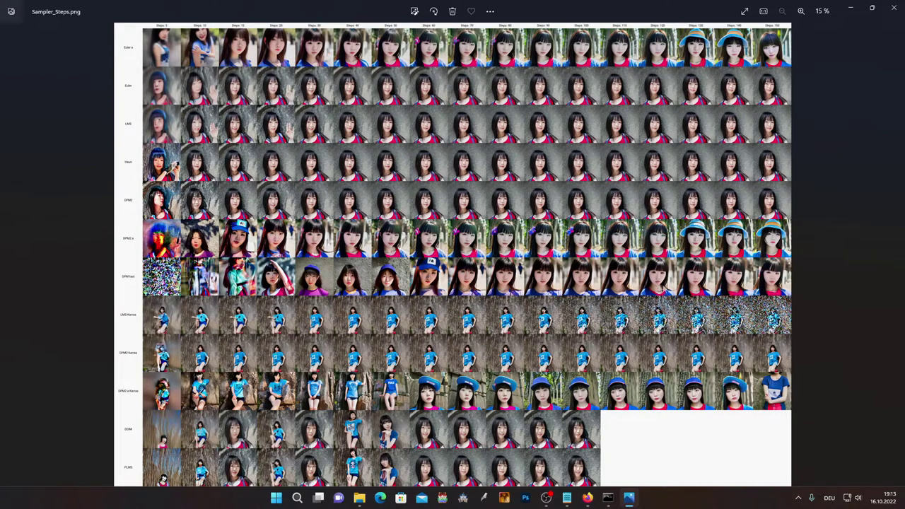
{"action": "key", "text": "alt+Tab"}
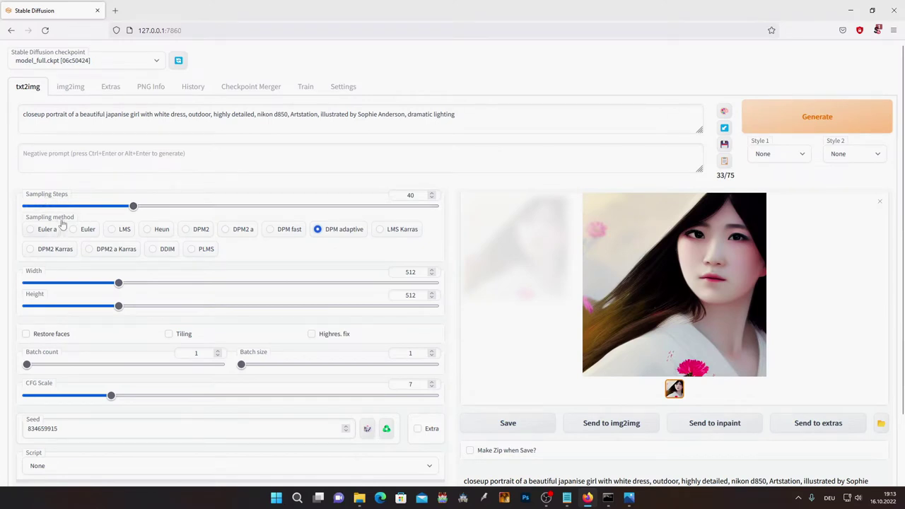
Cycle through Euler a, Euler, LMS, Heun and DPM2 samplers and generate a 40-step portrait
{"action": "left_click", "coordinate": [44, 229]}
{"action": "left_click", "coordinate": [89, 230]}
{"action": "left_click", "coordinate": [122, 231]}
{"action": "left_click", "coordinate": [147, 231]}
{"action": "left_click", "coordinate": [188, 230]}
{"action": "left_click", "coordinate": [85, 231]}
{"action": "left_click", "coordinate": [790, 118]}
Set the sampler to Euler and check that Width and Height stay at 512
{"action": "left_click", "coordinate": [186, 230]}
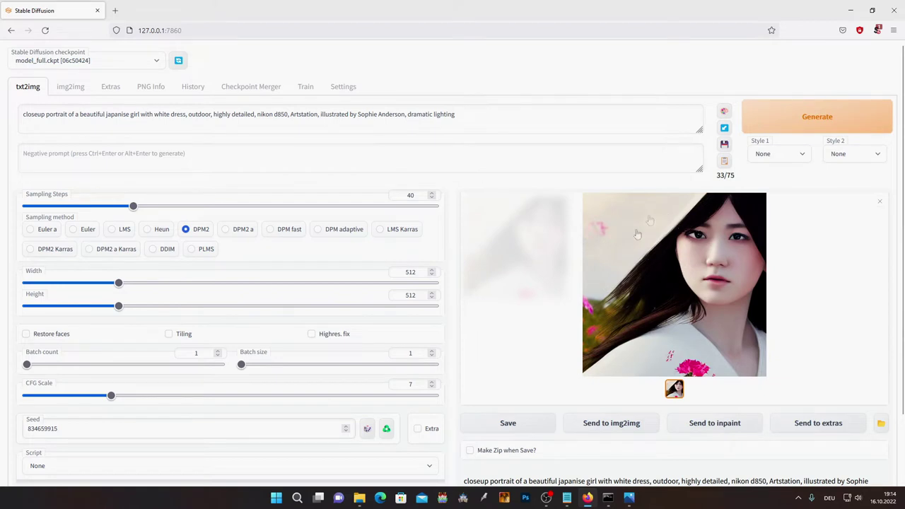
{"action": "left_click", "coordinate": [85, 233]}
{"action": "scroll", "coordinate": [141, 283], "scroll_direction": "down", "scroll_amount": 1}
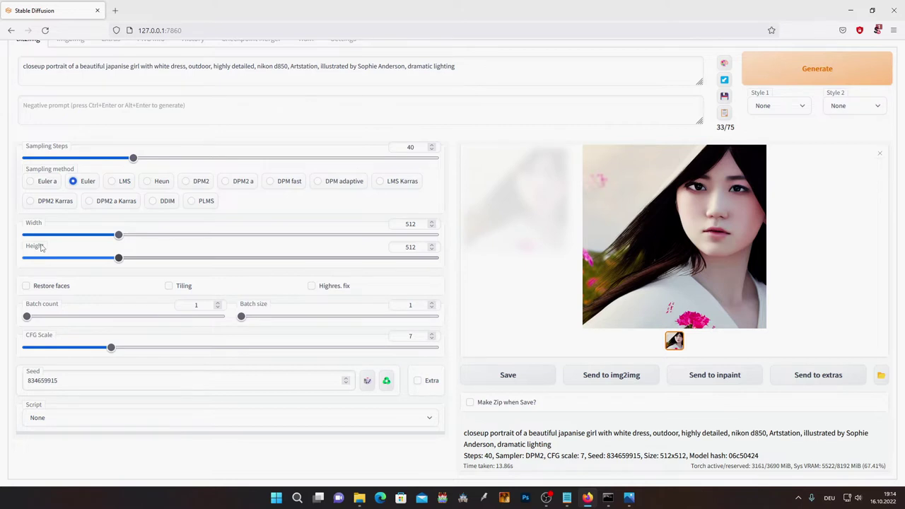
{"action": "left_click", "coordinate": [417, 224]}
{"action": "left_click", "coordinate": [420, 247]}
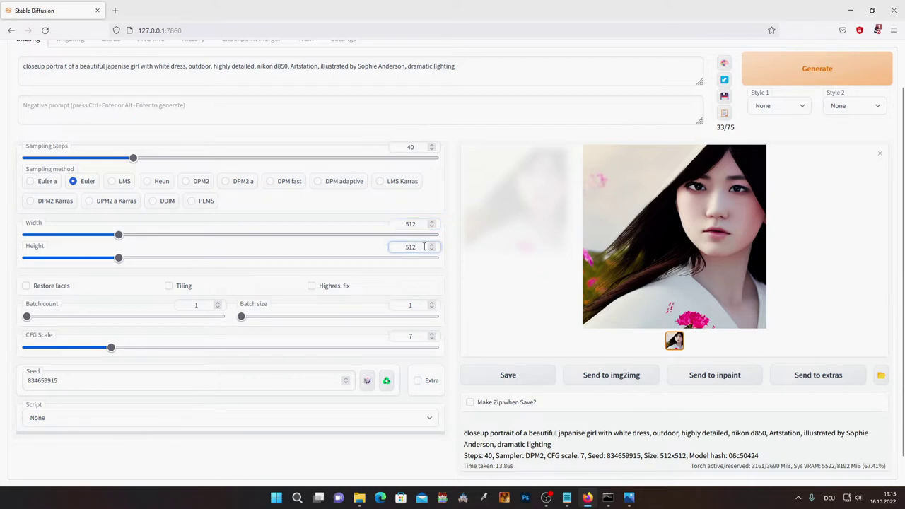
{"action": "left_click", "coordinate": [452, 205]}
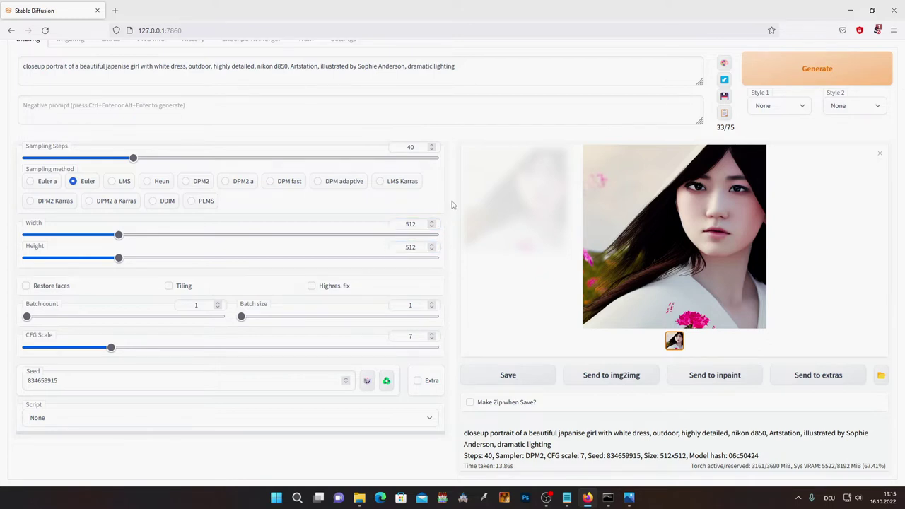
Generate a 512×1024 Euler a portrait at 20 steps and view it full screen
{"action": "left_click", "coordinate": [30, 181]}
{"action": "left_click_drag", "start_coordinate": [99, 161], "coordinate": [78, 157]}
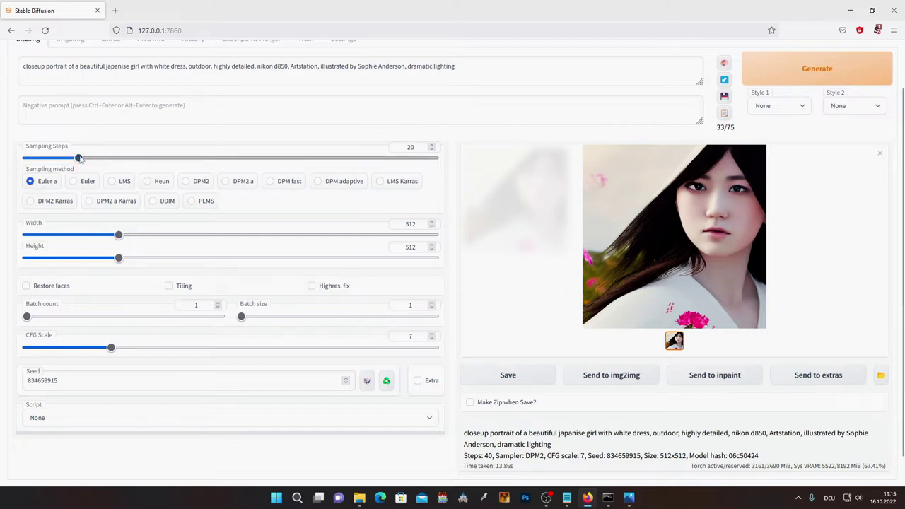
{"action": "mouse_move", "coordinate": [118, 235]}
{"action": "left_mouse_down"}
{"action": "mouse_move", "coordinate": [158, 235]}
{"action": "mouse_move", "coordinate": [118, 235]}
{"action": "mouse_move", "coordinate": [221, 256]}
{"action": "left_mouse_up"}
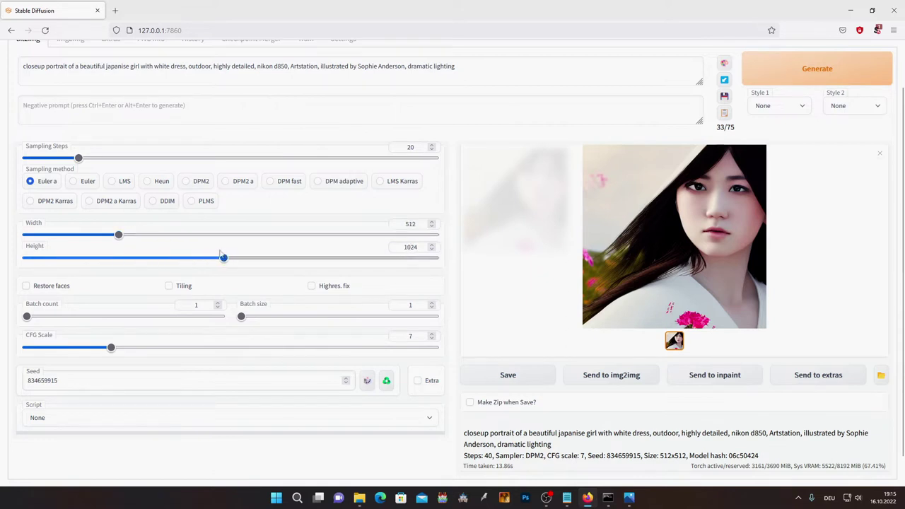
{"action": "left_click", "coordinate": [410, 224]}
{"action": "left_click", "coordinate": [412, 249]}
{"action": "left_click", "coordinate": [450, 215]}
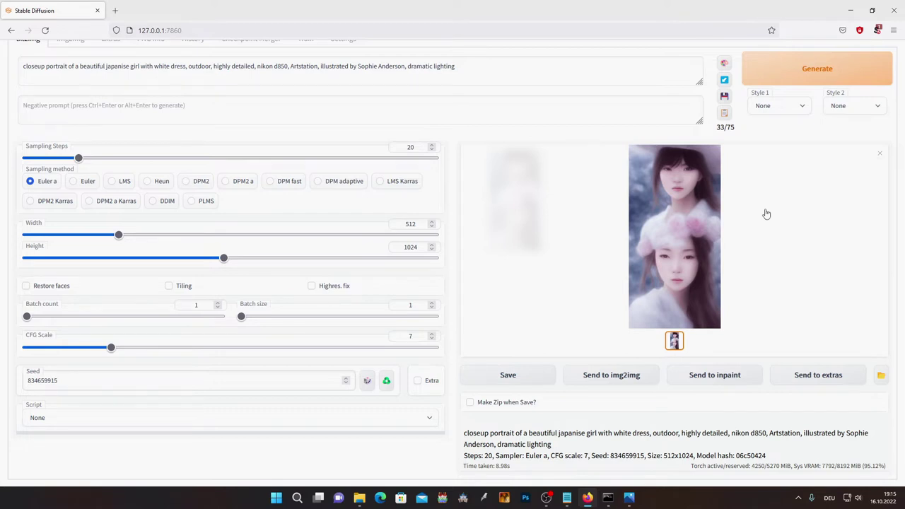
{"action": "left_click", "coordinate": [681, 264]}
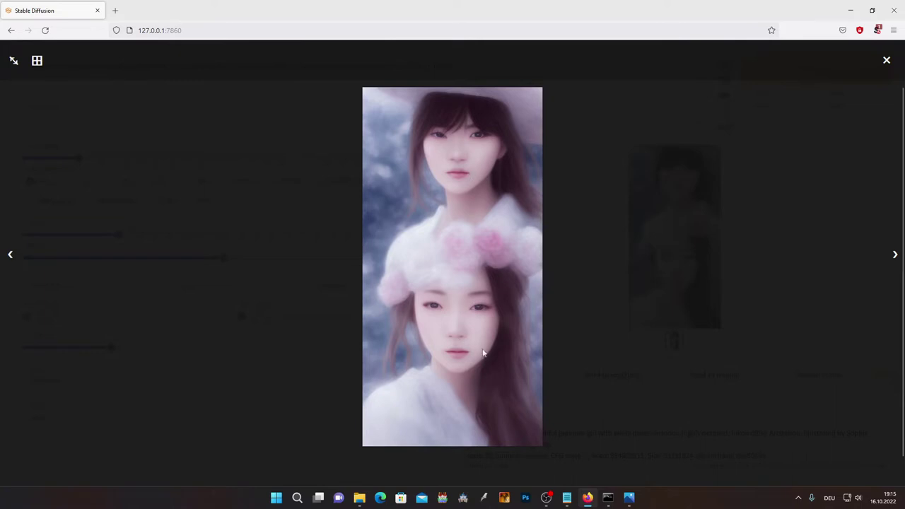
{"action": "left_click", "coordinate": [500, 284]}
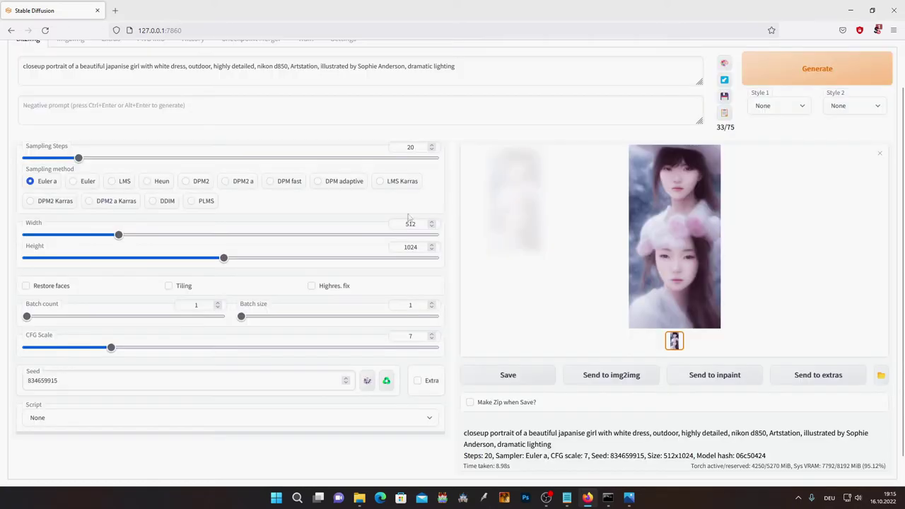
Enable Highres. fix, regenerate the 512×1024 portrait, and view the single-girl result enlarged
{"action": "left_click", "coordinate": [335, 289]}
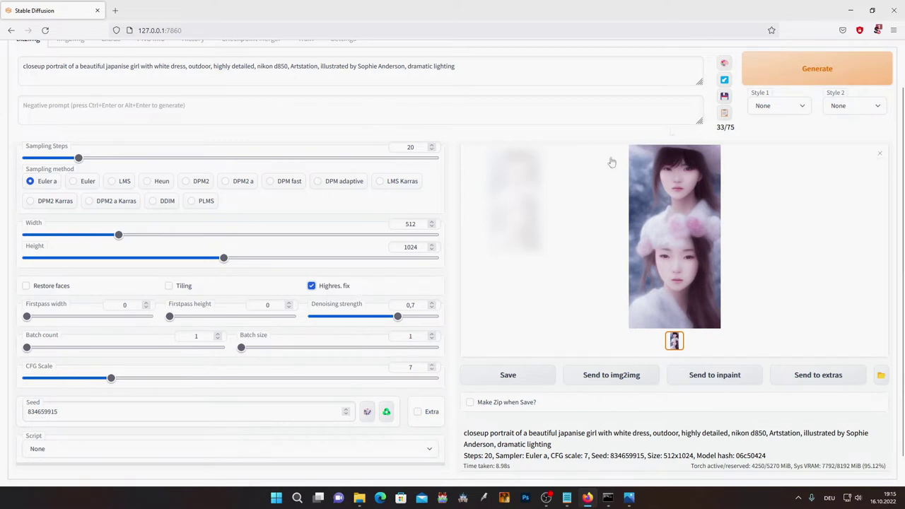
{"action": "left_click", "coordinate": [773, 72]}
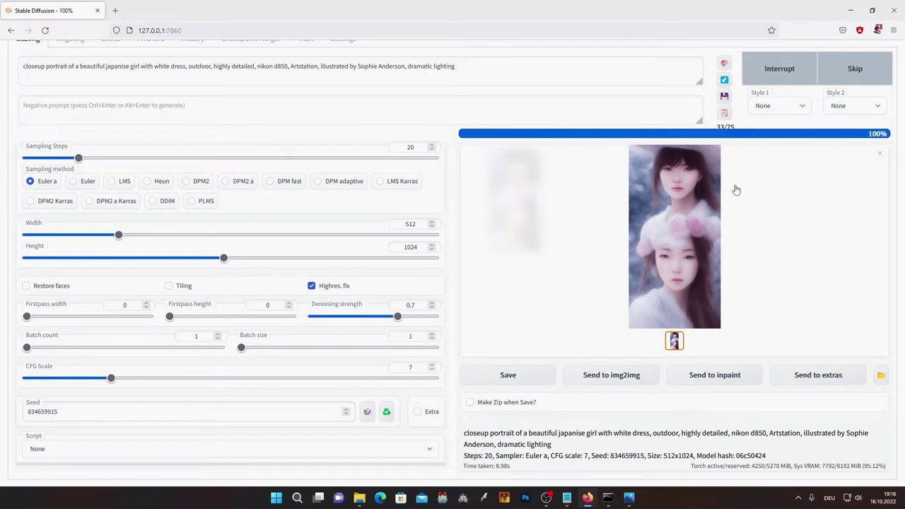
{"action": "left_click", "coordinate": [694, 213]}
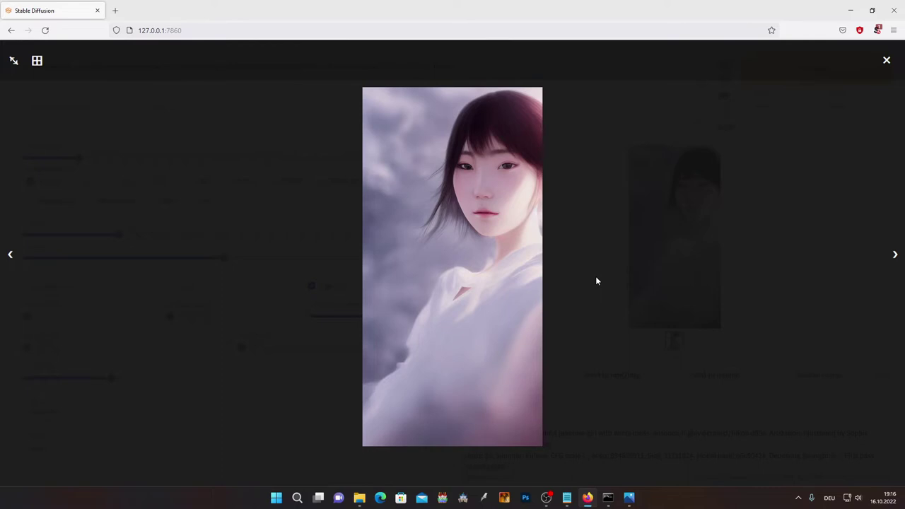
{"action": "left_click", "coordinate": [597, 281]}
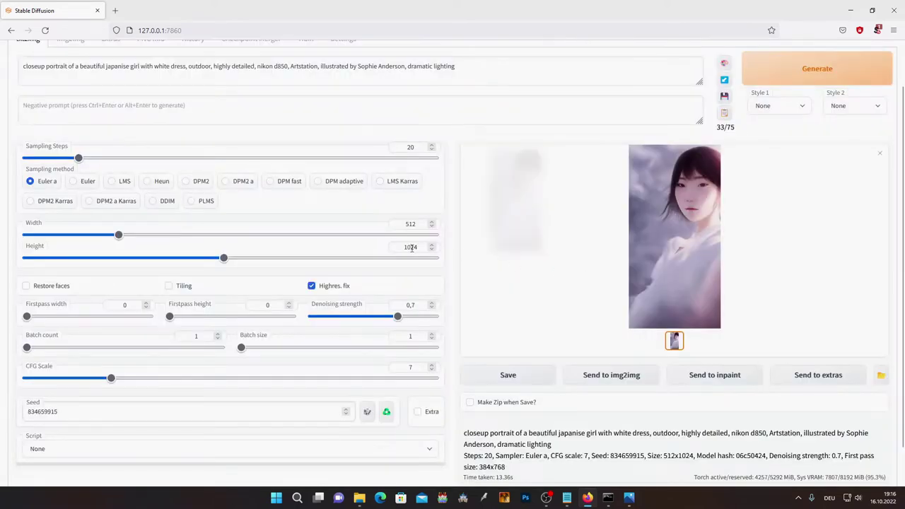
Disable Highres. fix, drop Height from 1024 to 512, and generate the square portrait
{"action": "left_click", "coordinate": [326, 292]}
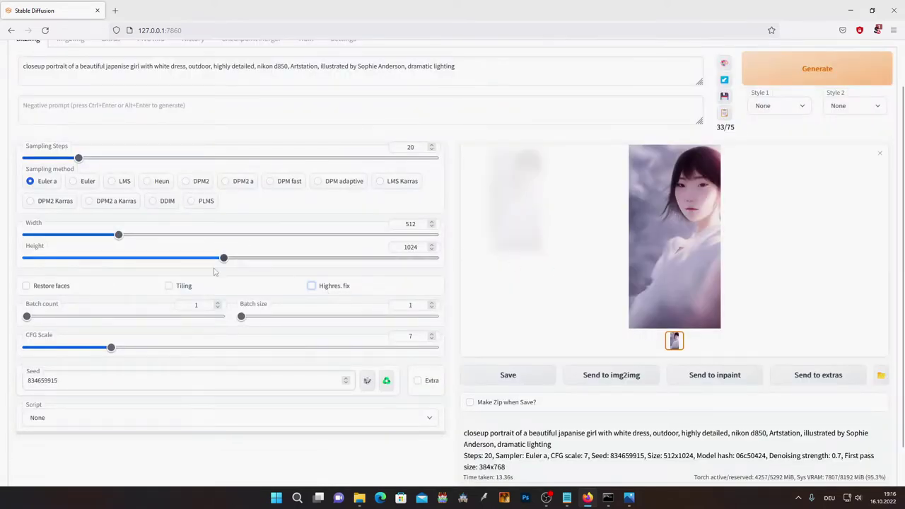
{"action": "left_click_drag", "start_coordinate": [226, 260], "coordinate": [121, 262]}
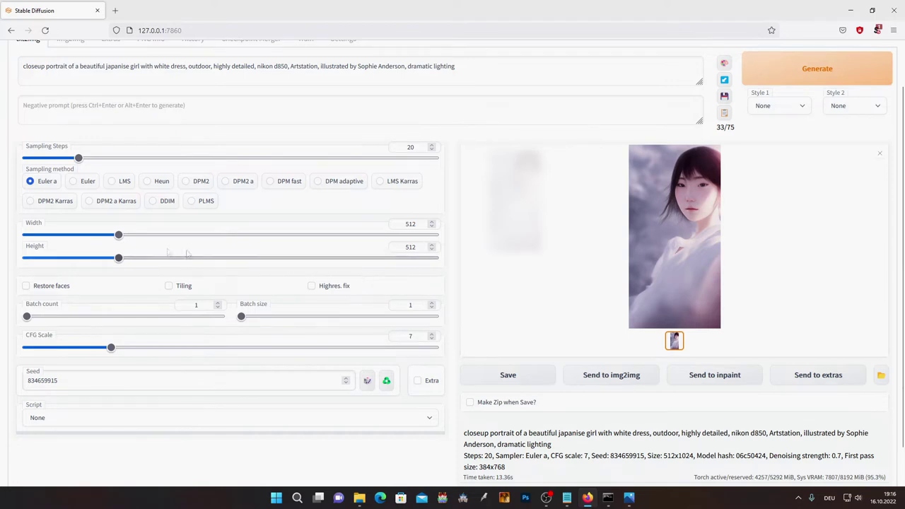
{"action": "left_click_drag", "start_coordinate": [119, 259], "coordinate": [224, 259]}
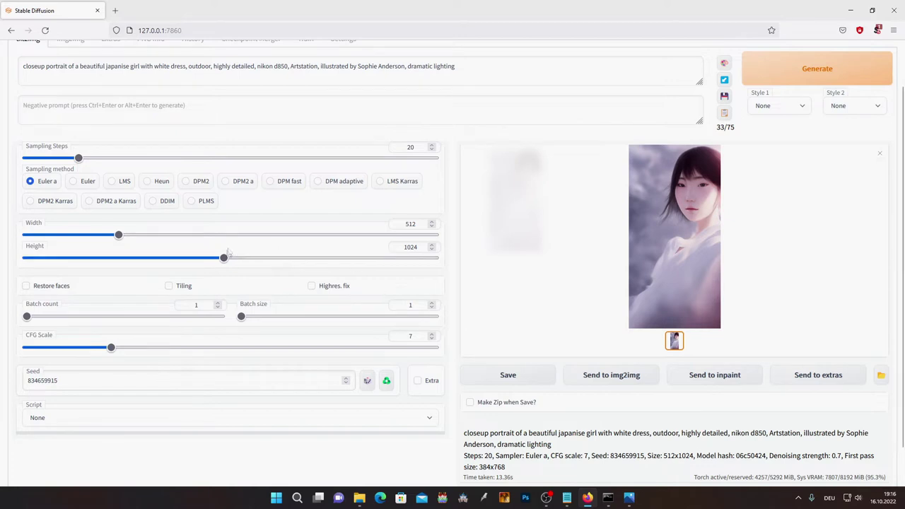
{"action": "left_click_drag", "start_coordinate": [224, 259], "coordinate": [171, 259]}
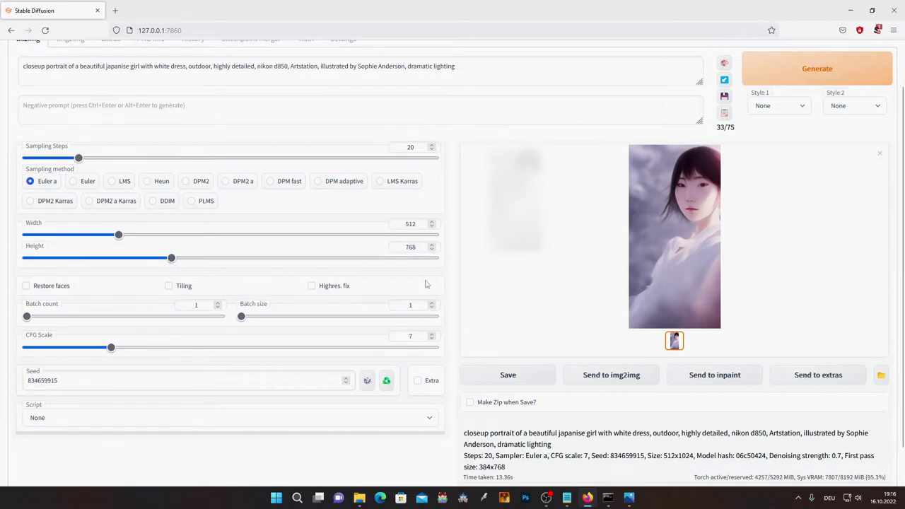
{"action": "key", "text": "Left"}
{"action": "key", "text": "Left"}
{"action": "key", "text": "Left"}
{"action": "key", "text": "ctrl+Return"}
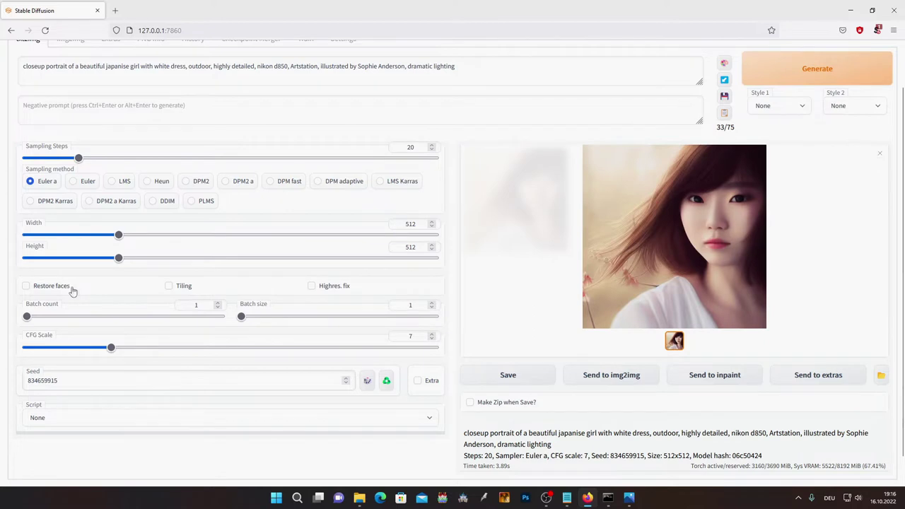
{"action": "scroll", "coordinate": [62, 291], "scroll_direction": "up", "scroll_amount": 2}
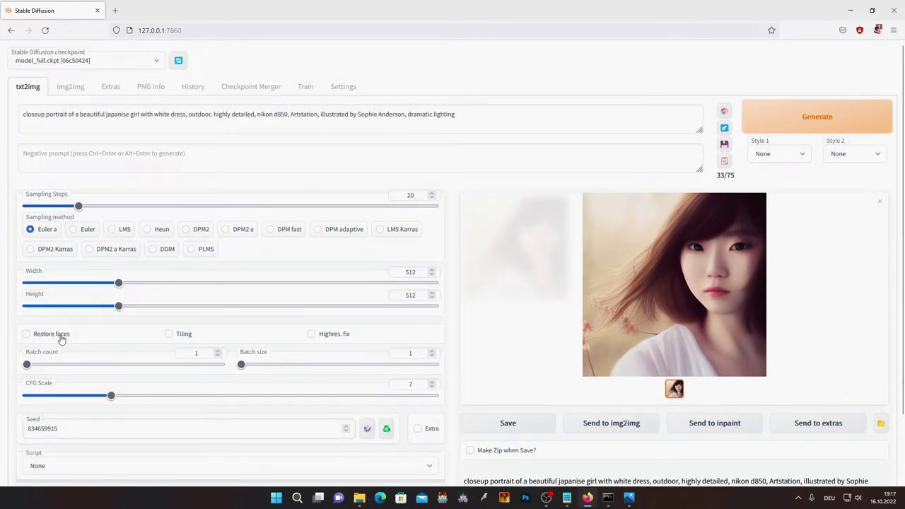
In Settings, try the face restoration choices GFPGAN, CodeFormer and None
{"action": "left_click", "coordinate": [338, 90]}
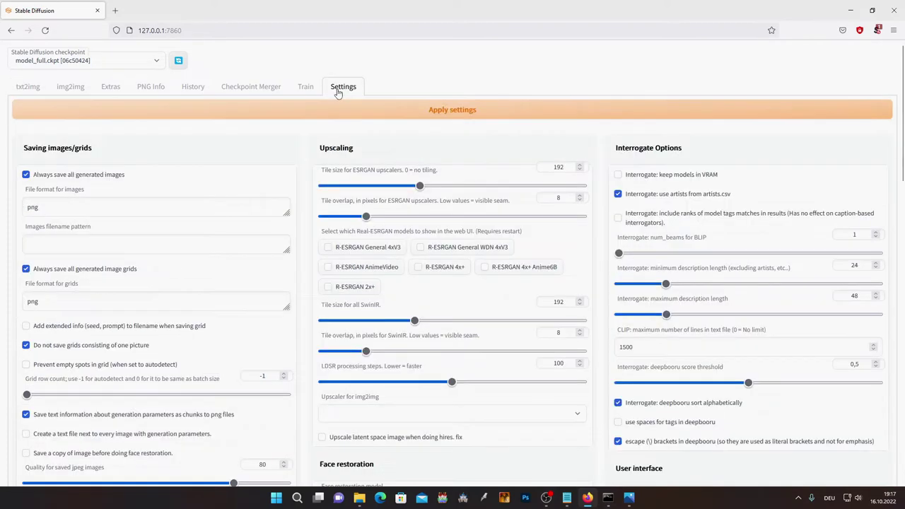
{"action": "scroll", "coordinate": [382, 175], "scroll_direction": "down", "scroll_amount": 3}
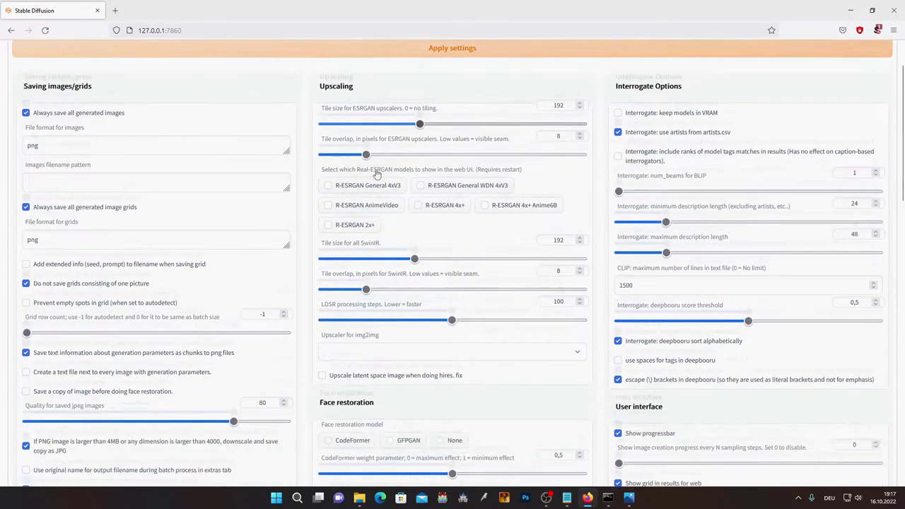
{"action": "left_click", "coordinate": [352, 311]}
{"action": "left_click", "coordinate": [403, 310]}
{"action": "left_click", "coordinate": [450, 310]}
{"action": "left_click", "coordinate": [403, 310]}
{"action": "left_click", "coordinate": [349, 311]}
{"action": "left_click", "coordinate": [403, 310]}
{"action": "left_click", "coordinate": [447, 312]}
{"action": "left_click", "coordinate": [353, 313]}
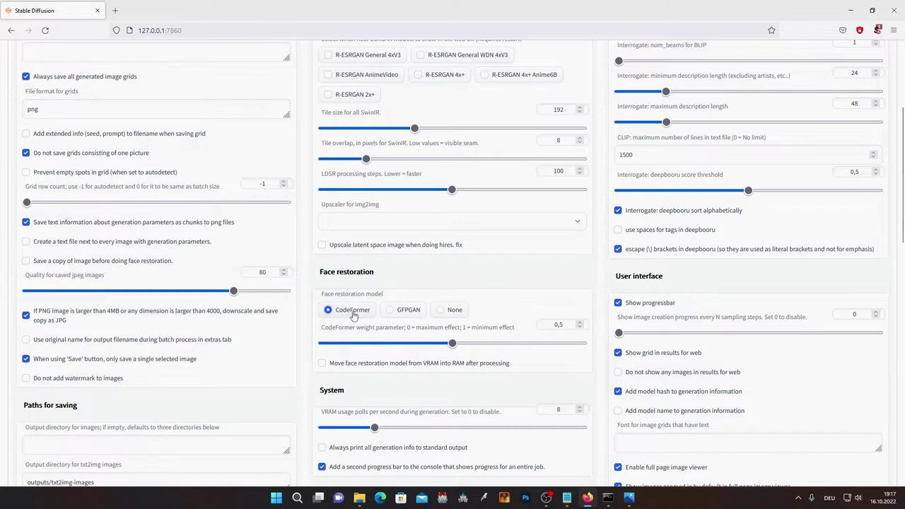
{"action": "left_click", "coordinate": [408, 312]}
{"action": "left_click", "coordinate": [447, 315]}
Choose CodeFormer with weight 0.7, apply the settings, and go back to txt2img
{"action": "left_click", "coordinate": [356, 316]}
{"action": "left_click", "coordinate": [507, 344]}
{"action": "left_click_drag", "start_coordinate": [507, 345], "coordinate": [504, 344]}
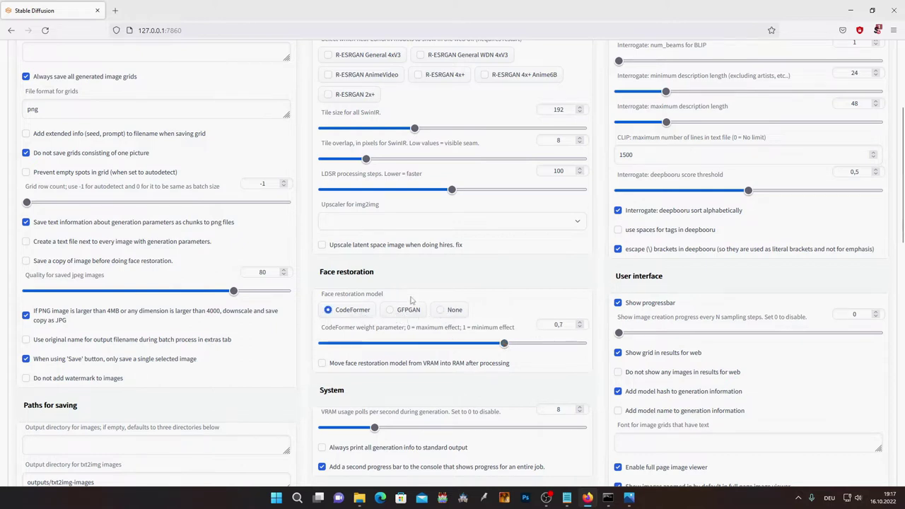
{"action": "scroll", "coordinate": [411, 300], "scroll_direction": "up", "scroll_amount": 5}
{"action": "left_click", "coordinate": [426, 114]}
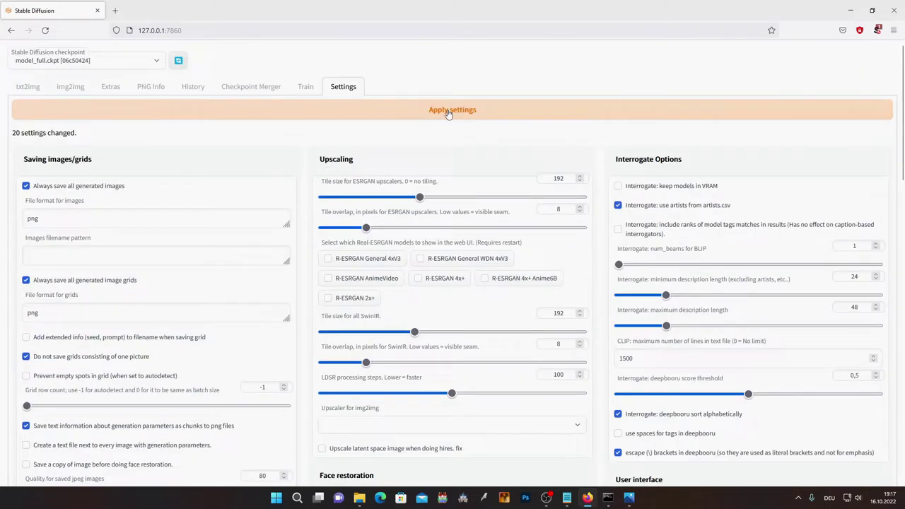
{"action": "left_click", "coordinate": [29, 87]}
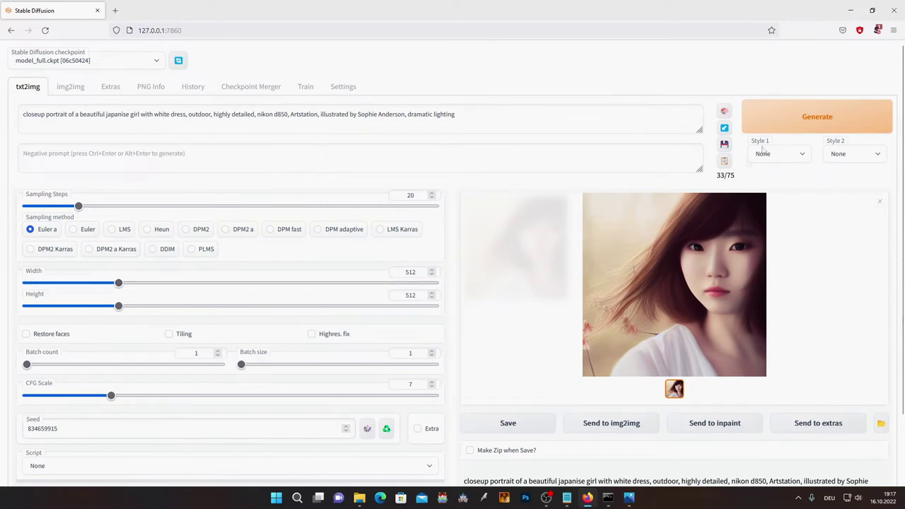
Turn on Restore faces, regenerate the 512×512 portrait, and view it full size
{"action": "left_click", "coordinate": [50, 334]}
{"action": "left_click", "coordinate": [775, 121]}
{"action": "left_click", "coordinate": [672, 202]}
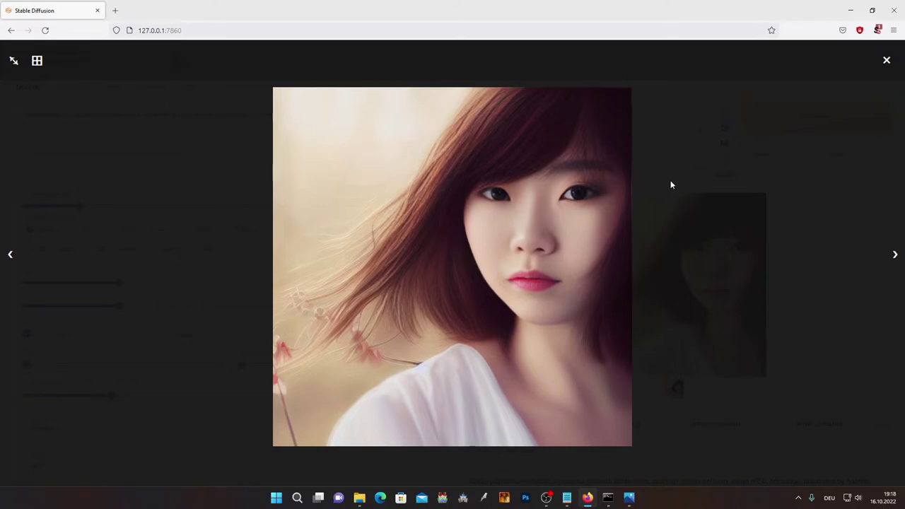
{"action": "left_click", "coordinate": [672, 184]}
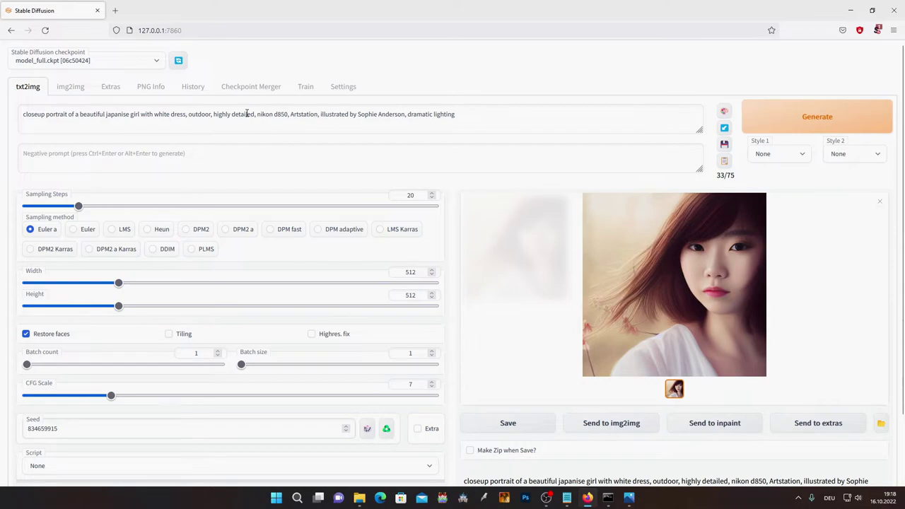
Choose GFPGAN for face restoration in Settings, apply it, and return to txt2img
{"action": "left_click", "coordinate": [343, 86]}
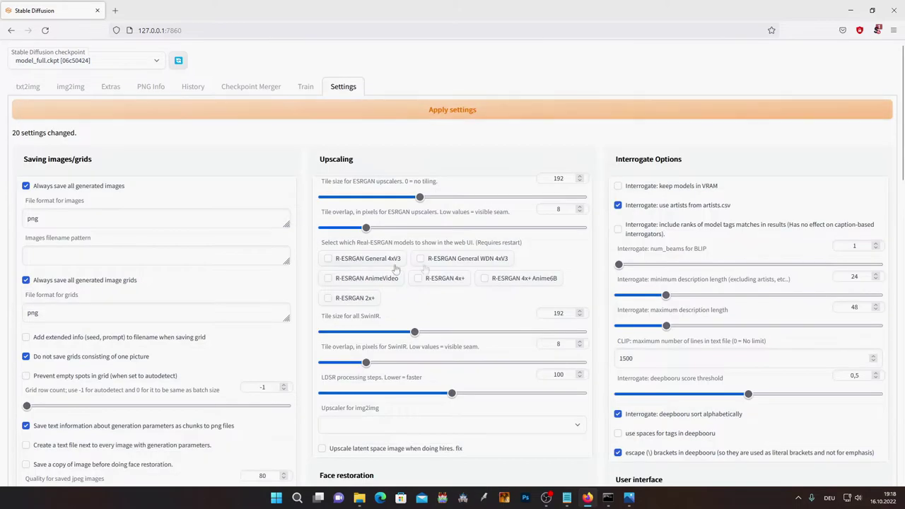
{"action": "scroll", "coordinate": [480, 264], "scroll_direction": "down", "scroll_amount": 5}
{"action": "left_click", "coordinate": [408, 275]}
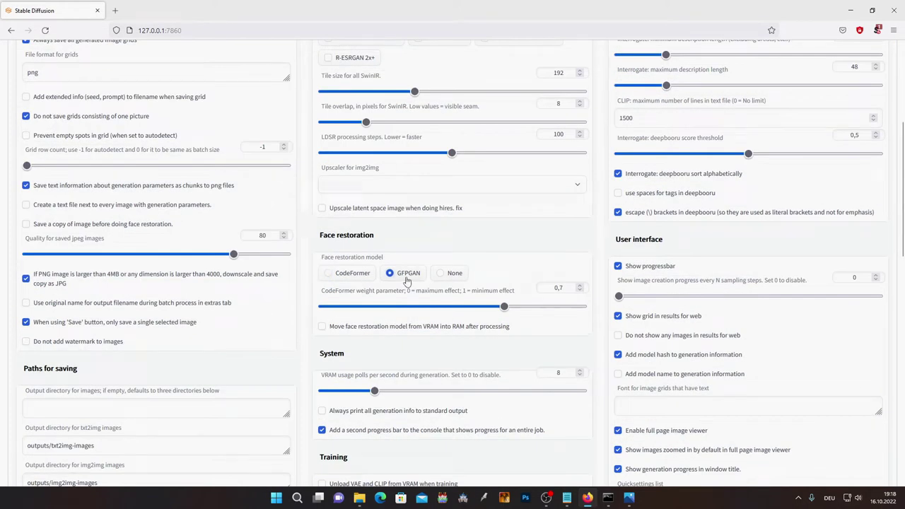
{"action": "scroll", "coordinate": [420, 264], "scroll_direction": "up", "scroll_amount": 5}
{"action": "left_click", "coordinate": [406, 118]}
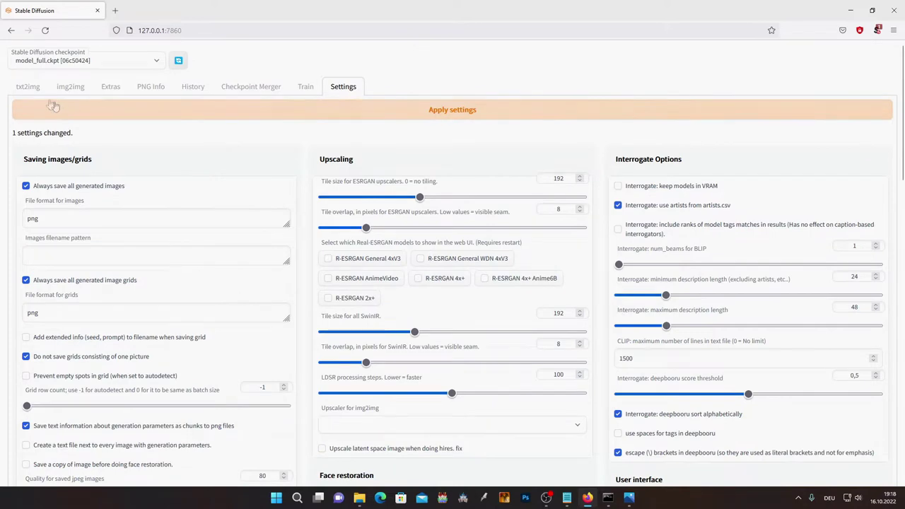
{"action": "left_click", "coordinate": [28, 87]}
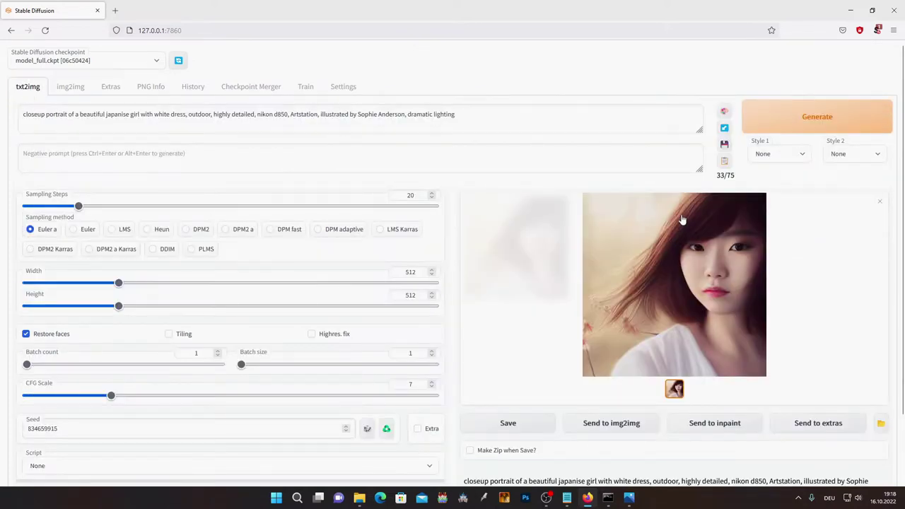
Check the console for GFPGAN model downloads and inspect the regenerated portrait enlarged
{"action": "key", "text": "alt+Tab"}
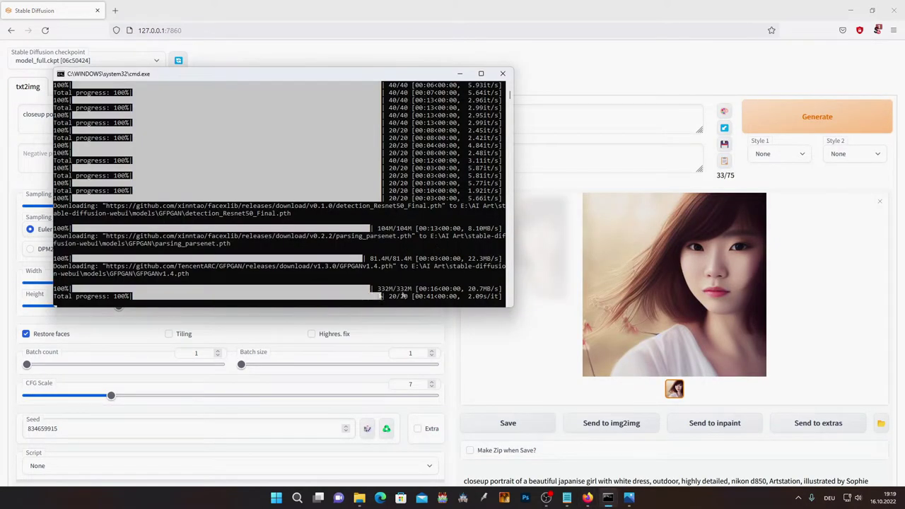
{"action": "left_click", "coordinate": [592, 95]}
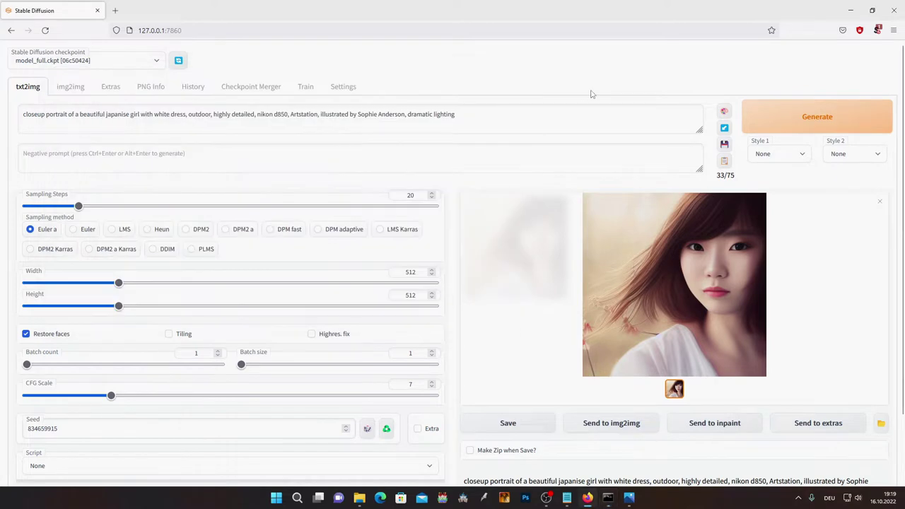
{"action": "left_click", "coordinate": [695, 276]}
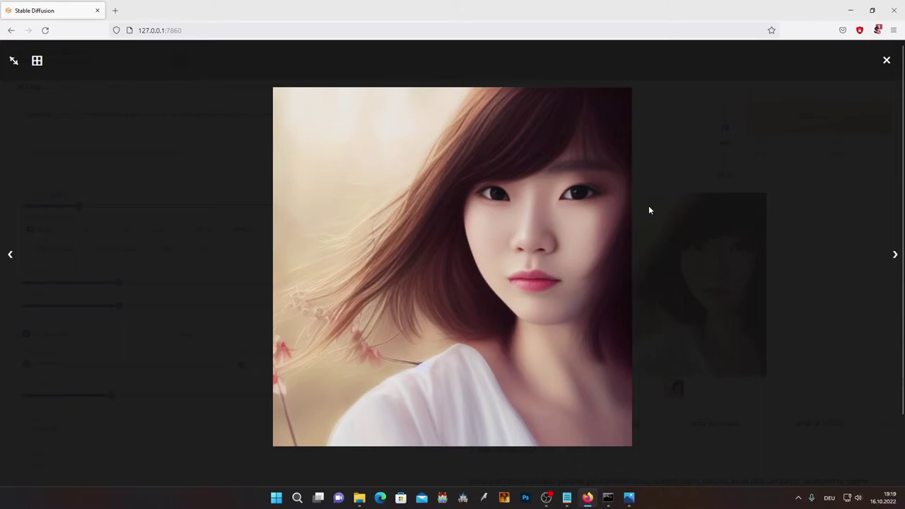
{"action": "left_click", "coordinate": [659, 185]}
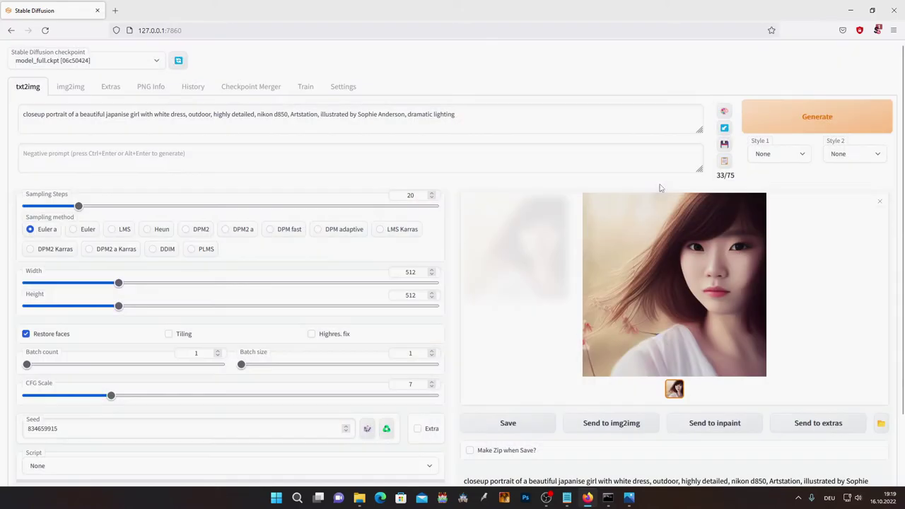
Nudge the CodeFormer weight in Settings to 0.73
{"action": "left_click", "coordinate": [340, 88]}
{"action": "scroll", "coordinate": [469, 258], "scroll_direction": "down", "scroll_amount": 4}
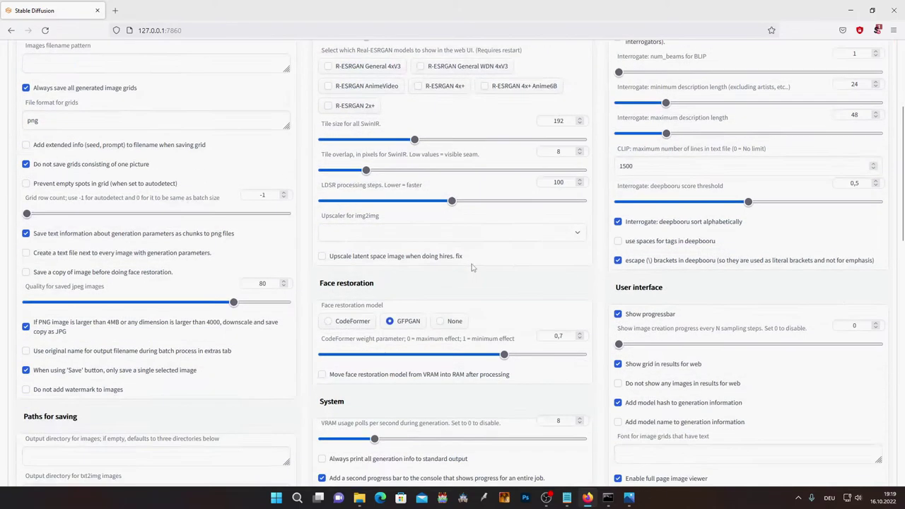
{"action": "mouse_move", "coordinate": [506, 263]}
{"action": "left_mouse_down"}
{"action": "mouse_move", "coordinate": [514, 262]}
{"action": "mouse_move", "coordinate": [507, 265]}
{"action": "left_mouse_up"}
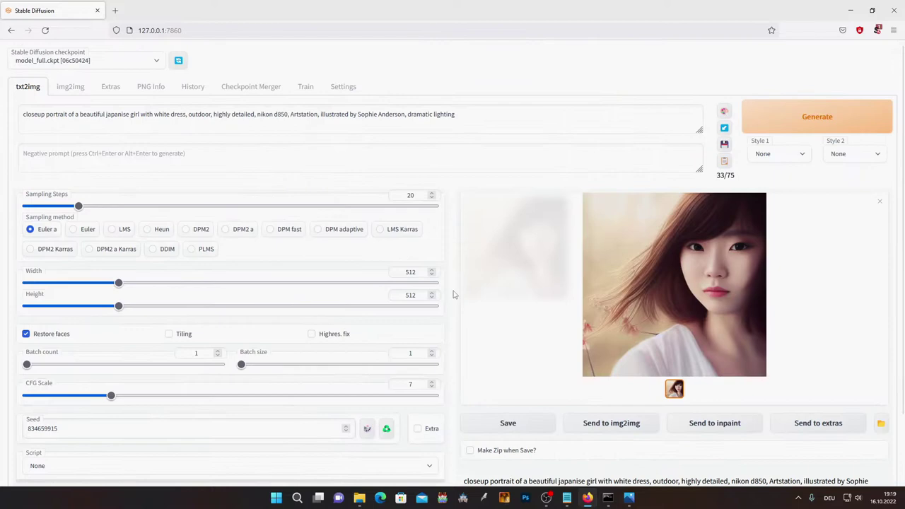
Review the portrait enlarged, then raise the batch count to 16
{"action": "left_click", "coordinate": [711, 210]}
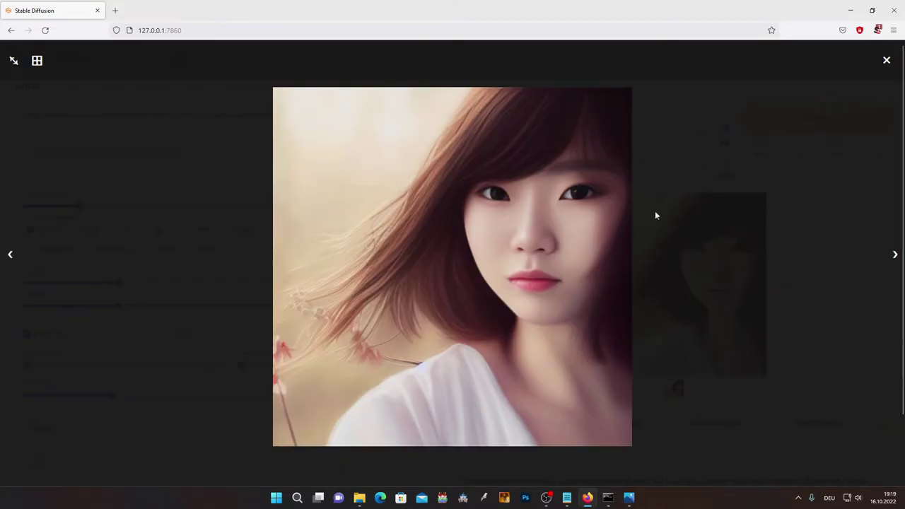
{"action": "left_click", "coordinate": [673, 213]}
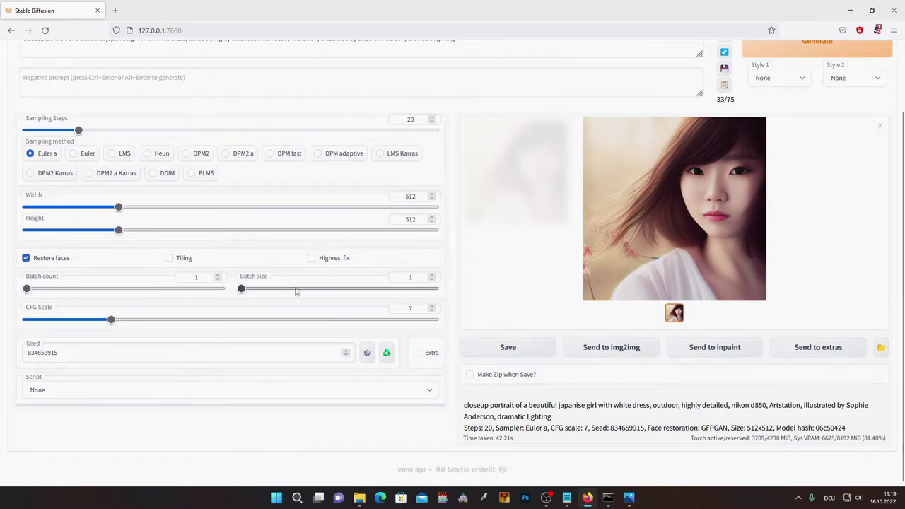
{"action": "left_click_drag", "start_coordinate": [27, 289], "coordinate": [266, 290]}
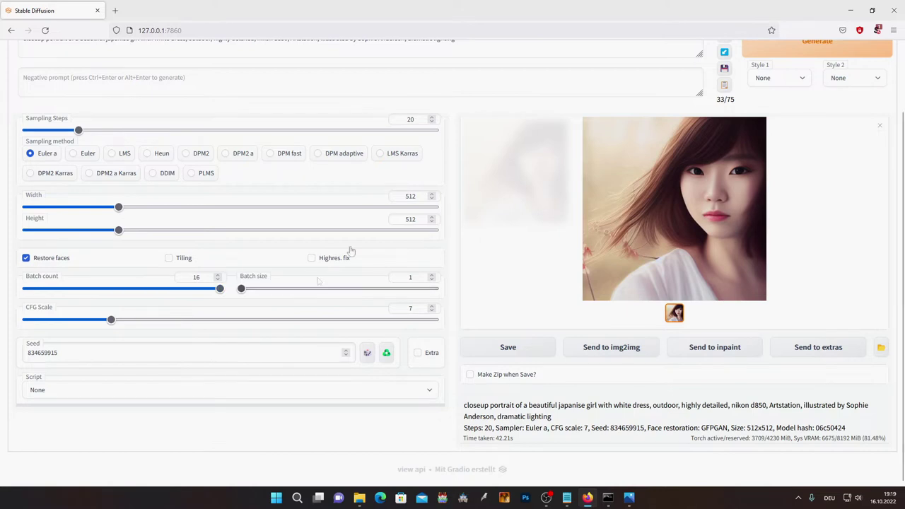
Lower batch count to 2 and generate two portraits, checking progress in the console
{"action": "left_click", "coordinate": [41, 289]}
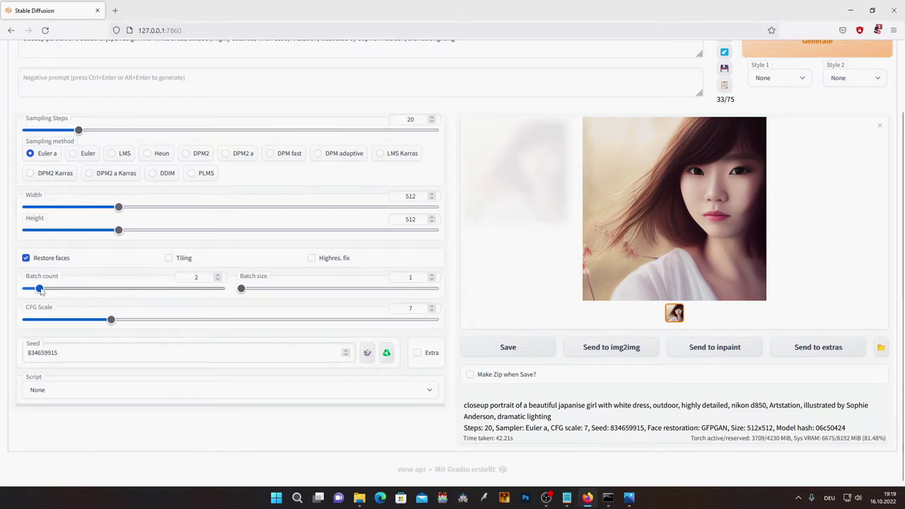
{"action": "scroll", "coordinate": [208, 299], "scroll_direction": "up", "scroll_amount": 3}
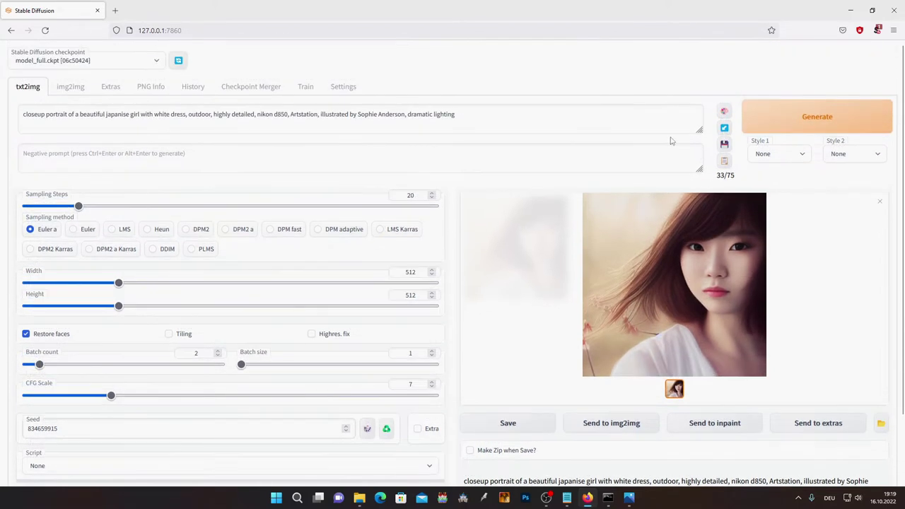
{"action": "left_click", "coordinate": [757, 127]}
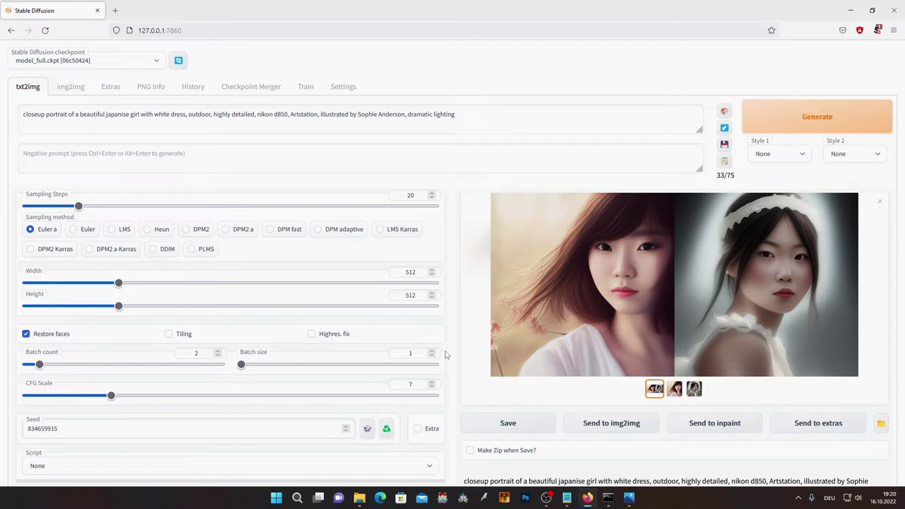
{"action": "left_click", "coordinate": [607, 498]}
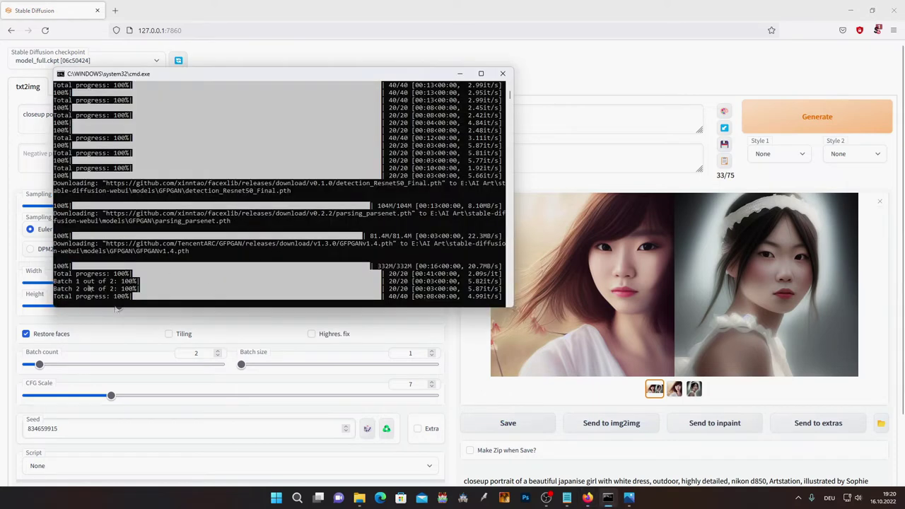
{"action": "left_click", "coordinate": [566, 85]}
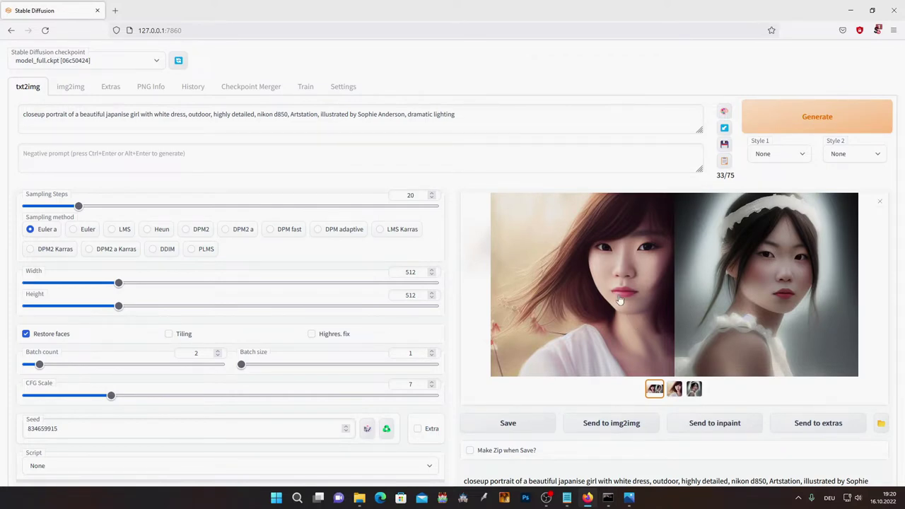
Generate with batch count 1 and batch size 2
{"action": "left_click_drag", "start_coordinate": [242, 364], "coordinate": [268, 365]}
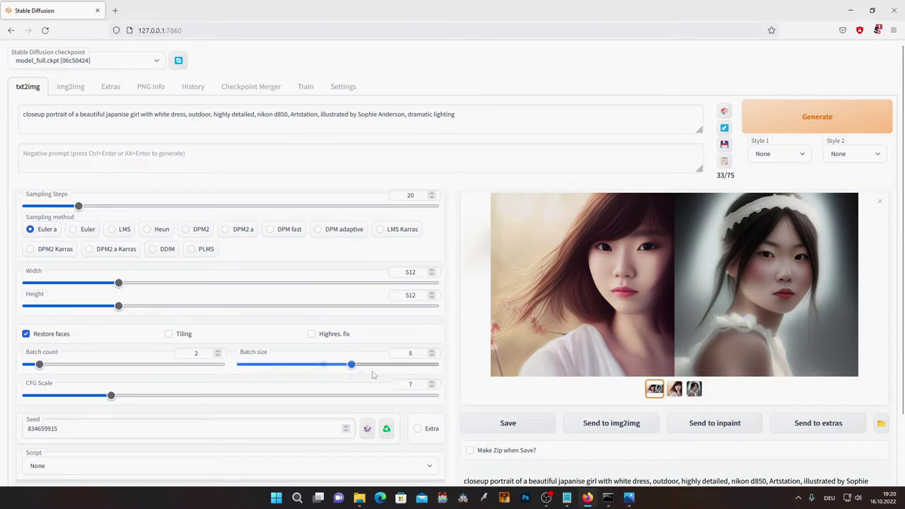
{"action": "key", "text": "Left"}
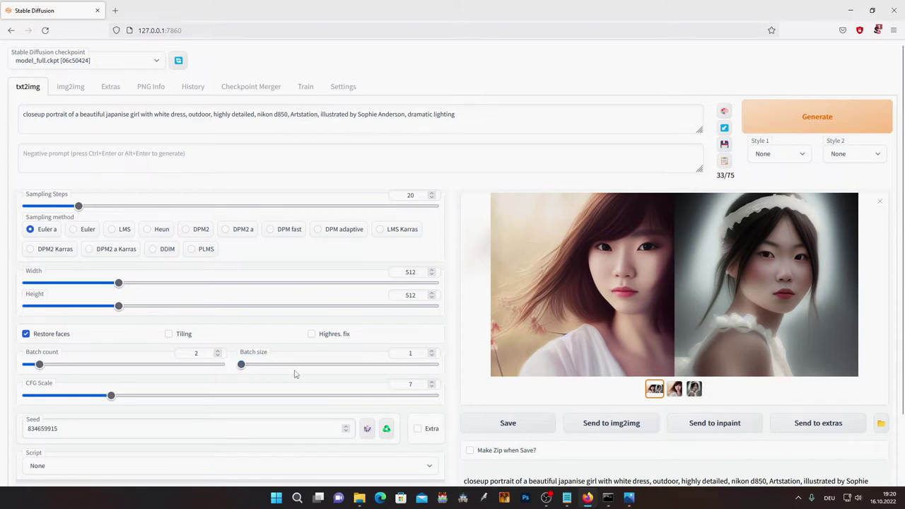
{"action": "left_click_drag", "start_coordinate": [38, 365], "coordinate": [27, 365]}
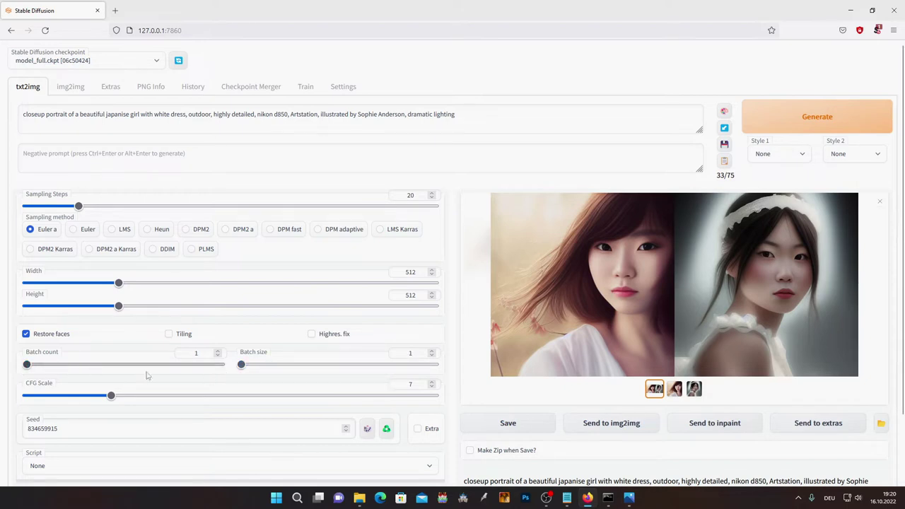
{"action": "left_click_drag", "start_coordinate": [242, 364], "coordinate": [269, 364]}
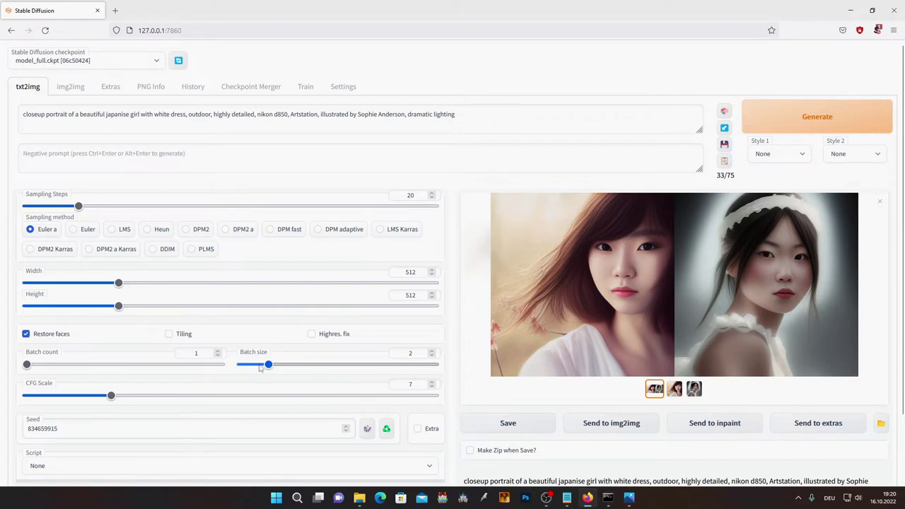
{"action": "left_click", "coordinate": [764, 126]}
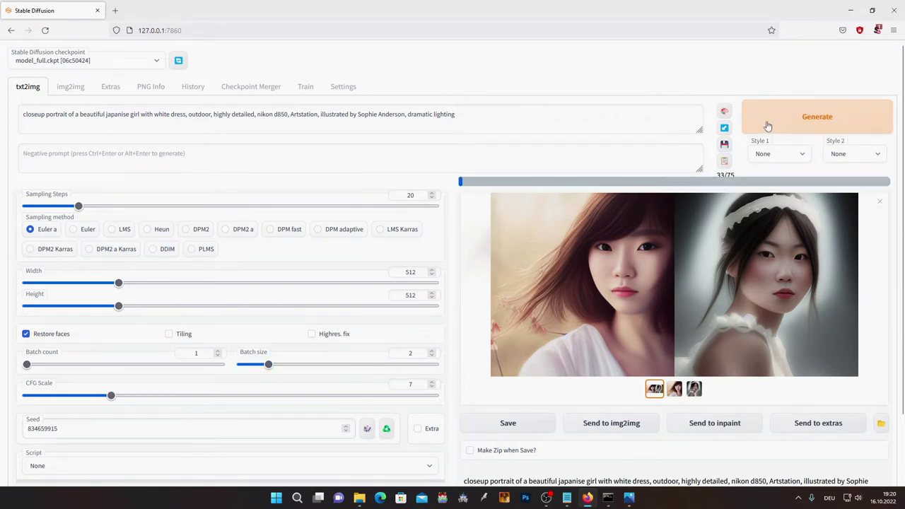
Watch the run finish in the console, then set batch size back to 1
{"action": "left_click", "coordinate": [608, 497]}
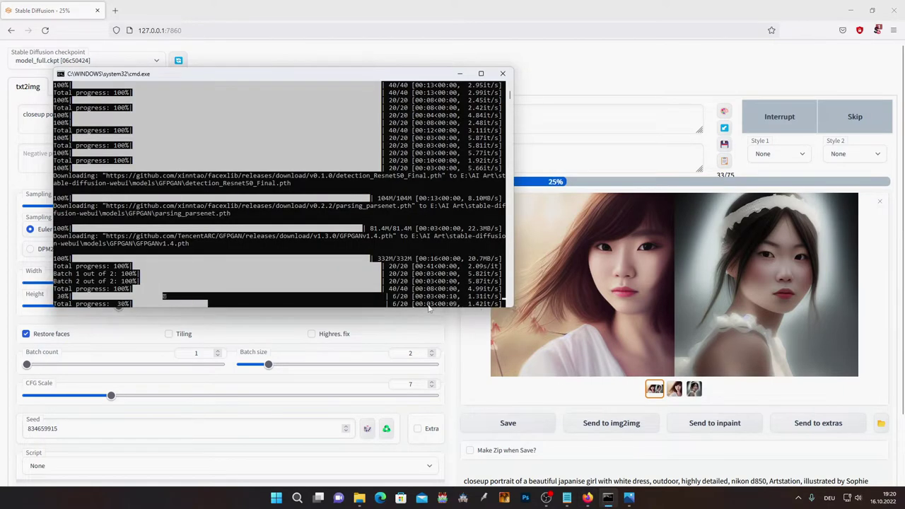
{"action": "left_click", "coordinate": [583, 93]}
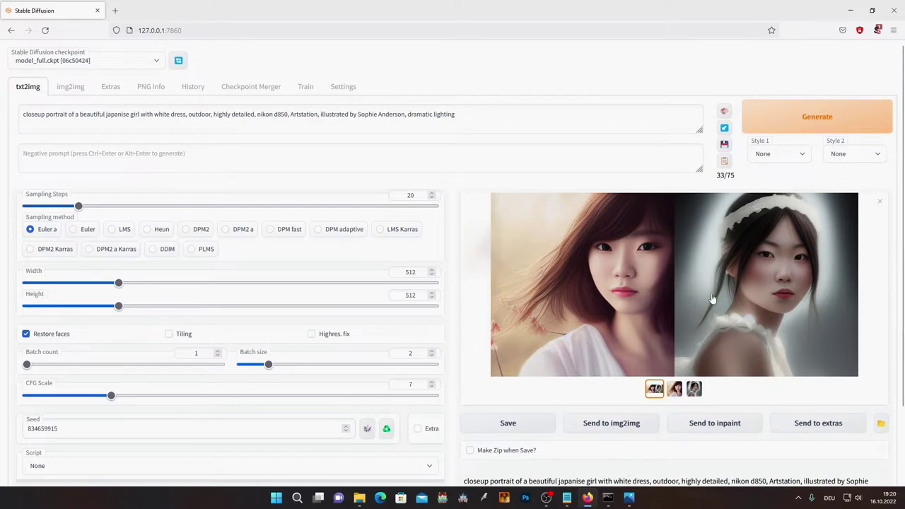
{"action": "left_click_drag", "start_coordinate": [294, 364], "coordinate": [241, 364]}
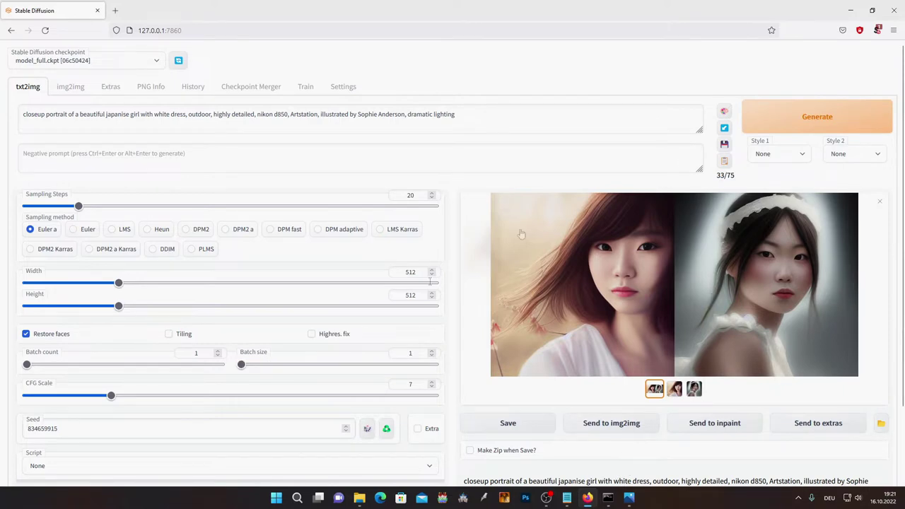
Generate one portrait with seed 834659915 at batch count and batch size 1
{"action": "left_click", "coordinate": [766, 125]}
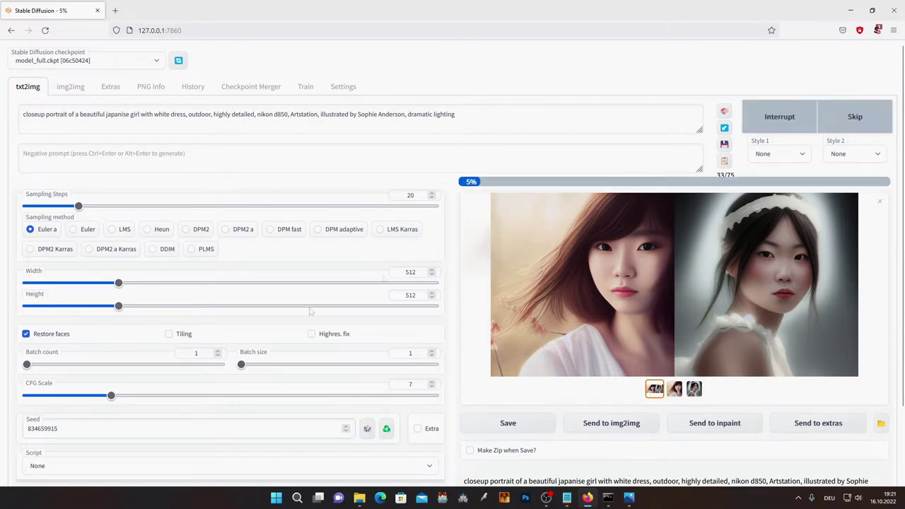
{"action": "scroll", "coordinate": [34, 308], "scroll_direction": "down", "scroll_amount": 2}
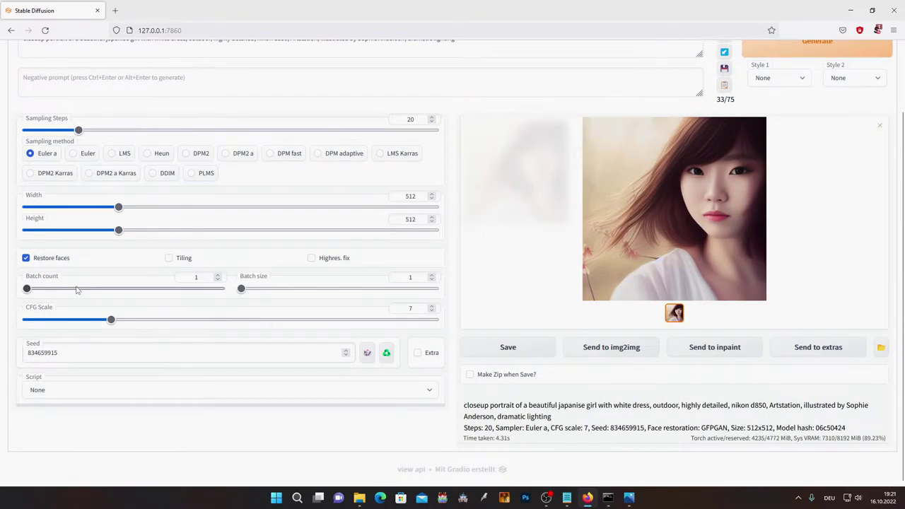
{"action": "scroll", "coordinate": [74, 320], "scroll_direction": "up", "scroll_amount": 2}
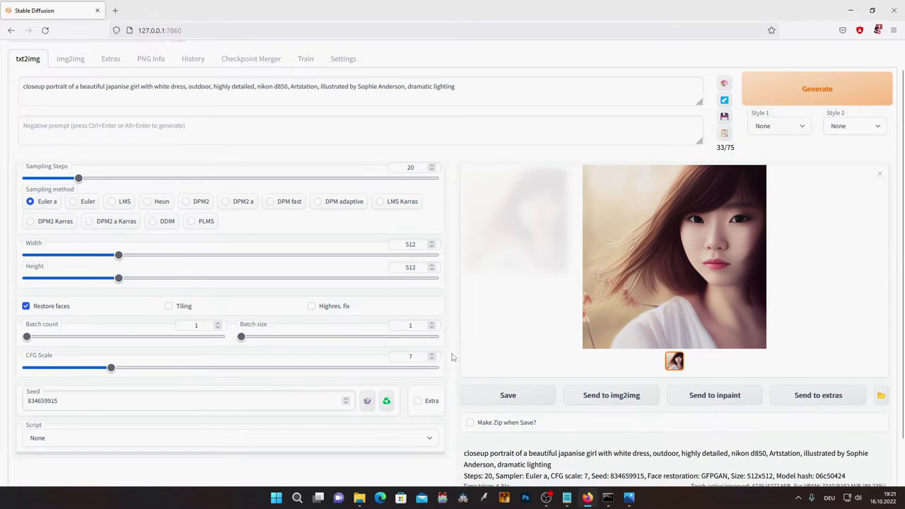
Drag CFG Scale down to 1, then up to its maximum 30, and open the Steps_CFG.png grid
{"action": "left_click_drag", "start_coordinate": [491, 90], "coordinate": [1, 78]}
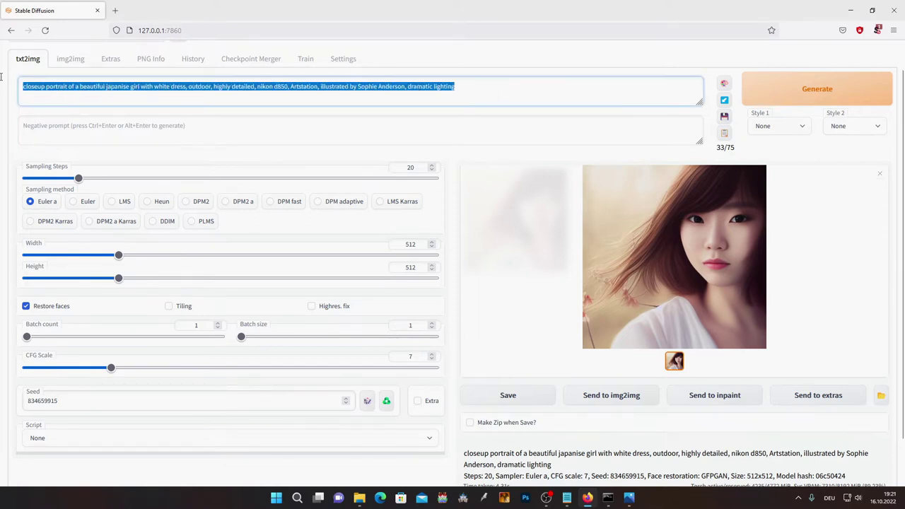
{"action": "left_click", "coordinate": [529, 113]}
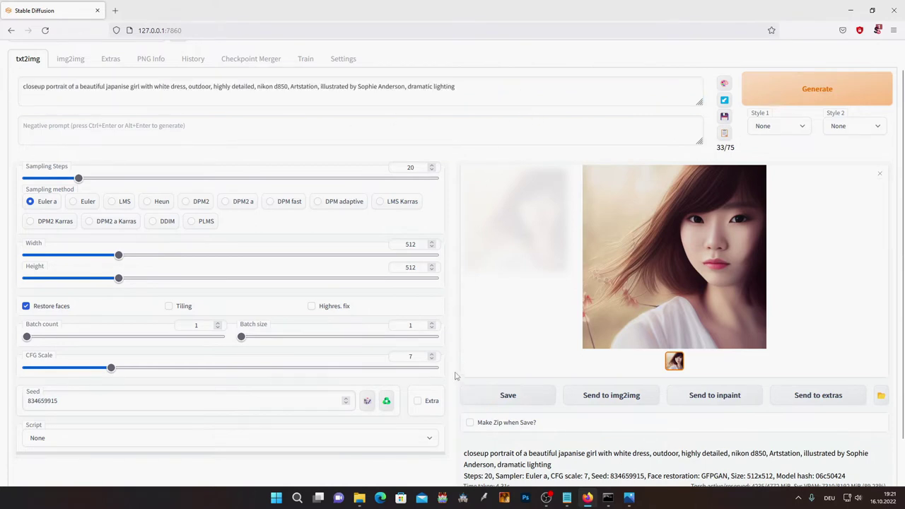
{"action": "left_click_drag", "start_coordinate": [111, 368], "coordinate": [27, 372]}
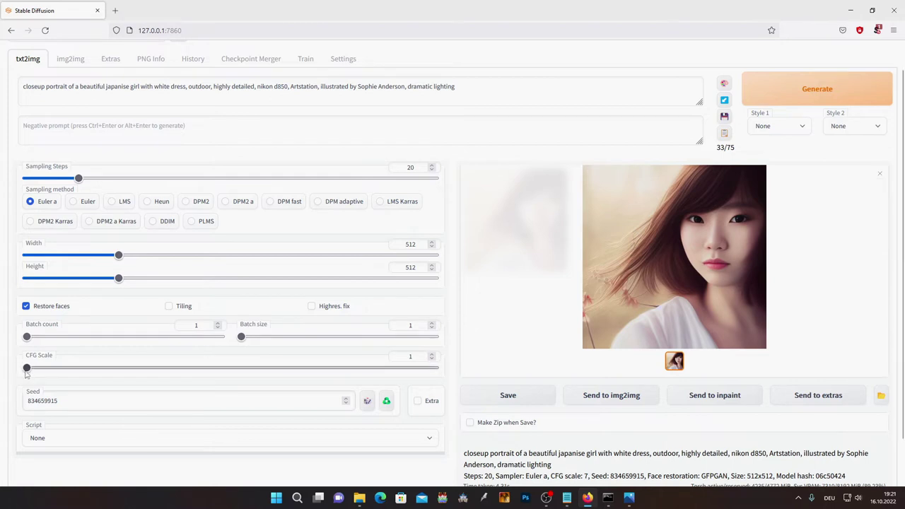
{"action": "left_click_drag", "start_coordinate": [27, 369], "coordinate": [466, 376]}
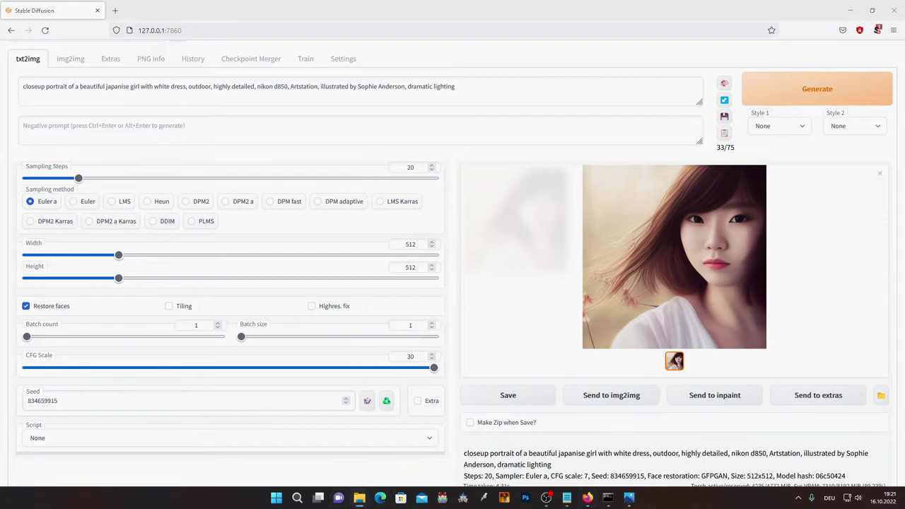
{"action": "left_click", "coordinate": [629, 497]}
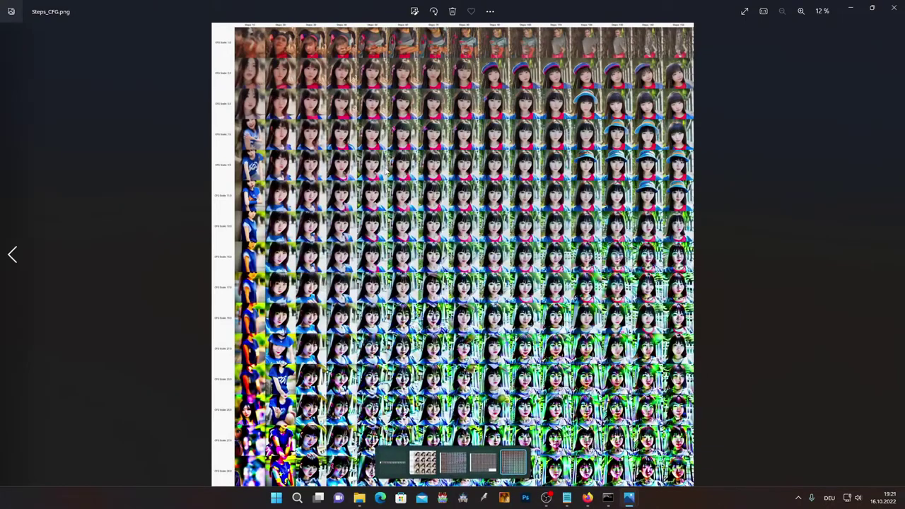
{"action": "scroll", "coordinate": [453, 354], "scroll_direction": "up", "scroll_amount": 2}
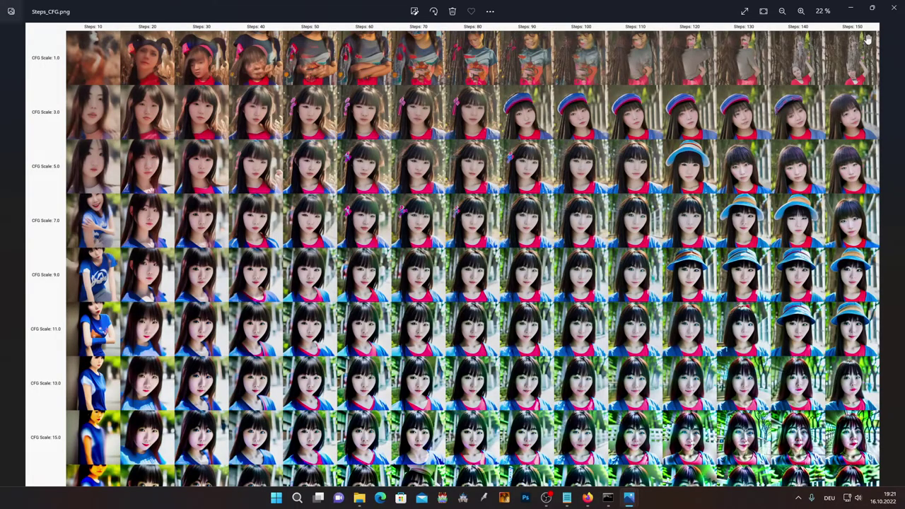
{"action": "scroll", "coordinate": [223, 195], "scroll_direction": "down", "scroll_amount": 3}
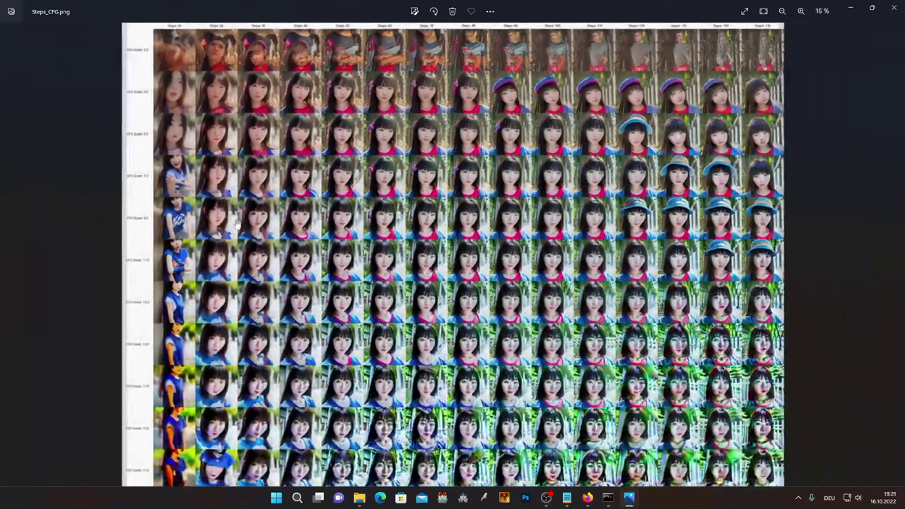
{"action": "scroll", "coordinate": [263, 345], "scroll_direction": "up", "scroll_amount": 4}
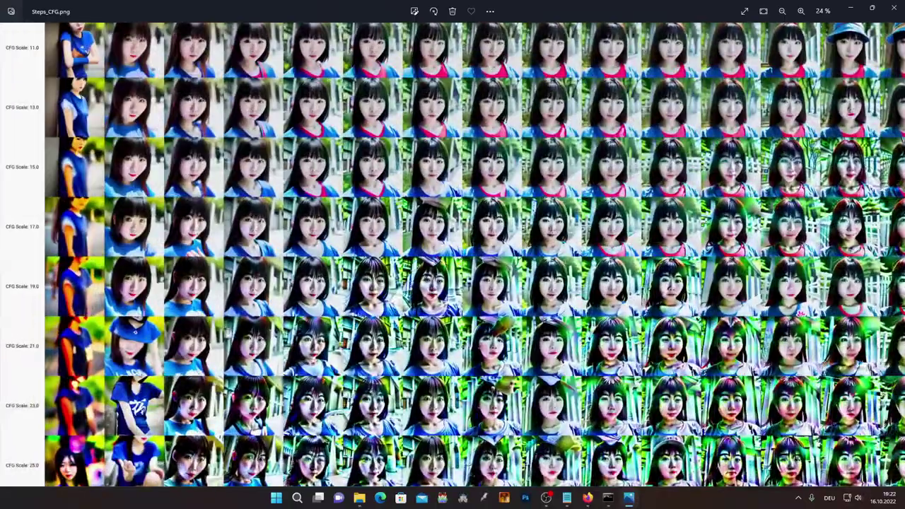
{"action": "scroll", "coordinate": [226, 328], "scroll_direction": "down", "scroll_amount": 3}
{"action": "scroll", "coordinate": [467, 233], "scroll_direction": "up", "scroll_amount": 3}
{"action": "scroll", "coordinate": [467, 234], "scroll_direction": "up", "scroll_amount": 2}
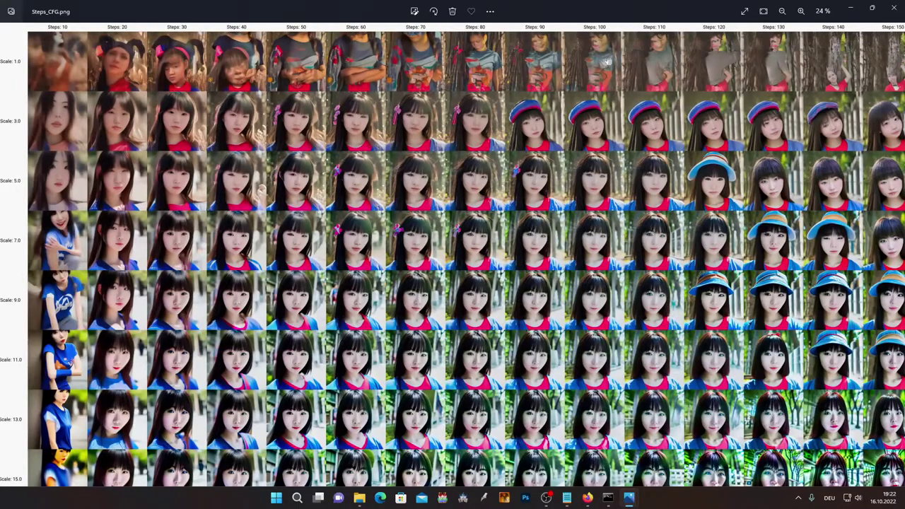
{"action": "scroll", "coordinate": [606, 63], "scroll_direction": "right", "scroll_amount": 1}
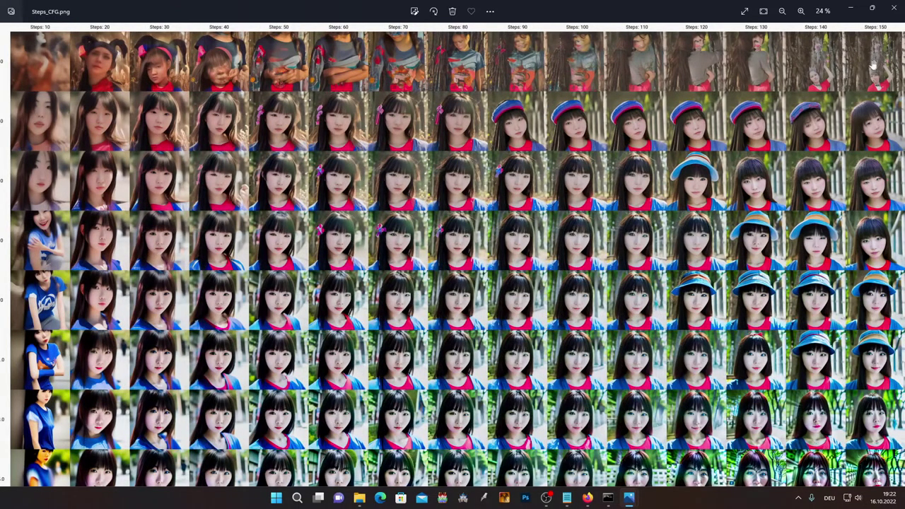
{"action": "scroll", "coordinate": [834, 71], "scroll_direction": "up", "scroll_amount": 3}
{"action": "scroll", "coordinate": [842, 120], "scroll_direction": "down", "scroll_amount": 2}
{"action": "scroll", "coordinate": [842, 120], "scroll_direction": "down", "scroll_amount": 3}
{"action": "scroll", "coordinate": [841, 120], "scroll_direction": "down", "scroll_amount": 3}
{"action": "scroll", "coordinate": [842, 120], "scroll_direction": "down", "scroll_amount": 3}
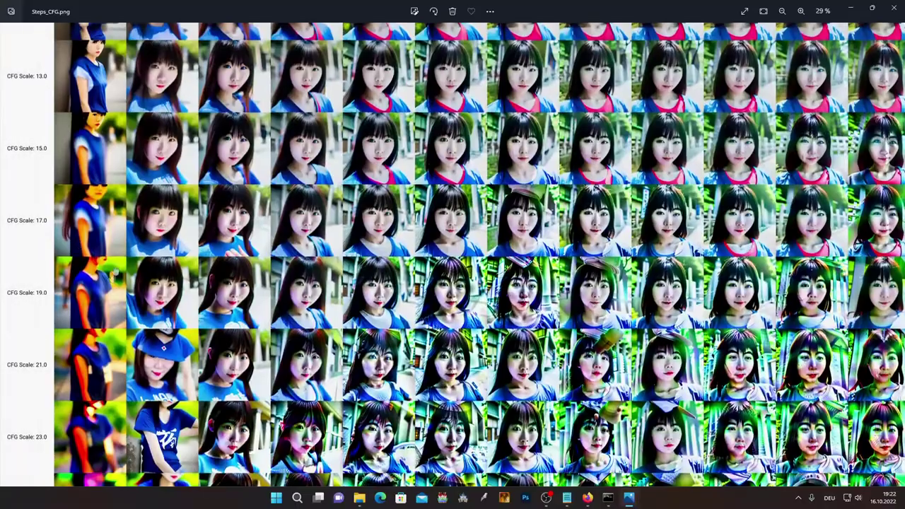
{"action": "scroll", "coordinate": [115, 273], "scroll_direction": "down", "scroll_amount": 5}
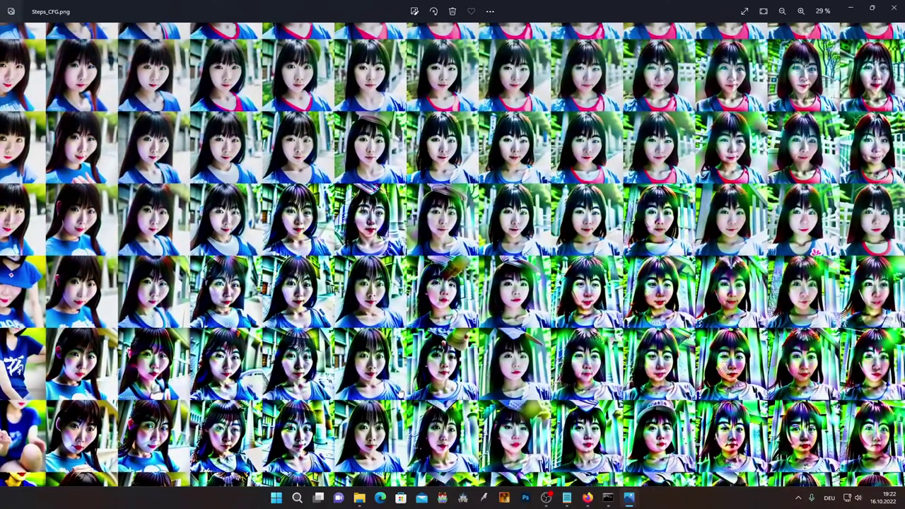
{"action": "scroll", "coordinate": [401, 394], "scroll_direction": "down", "scroll_amount": 2}
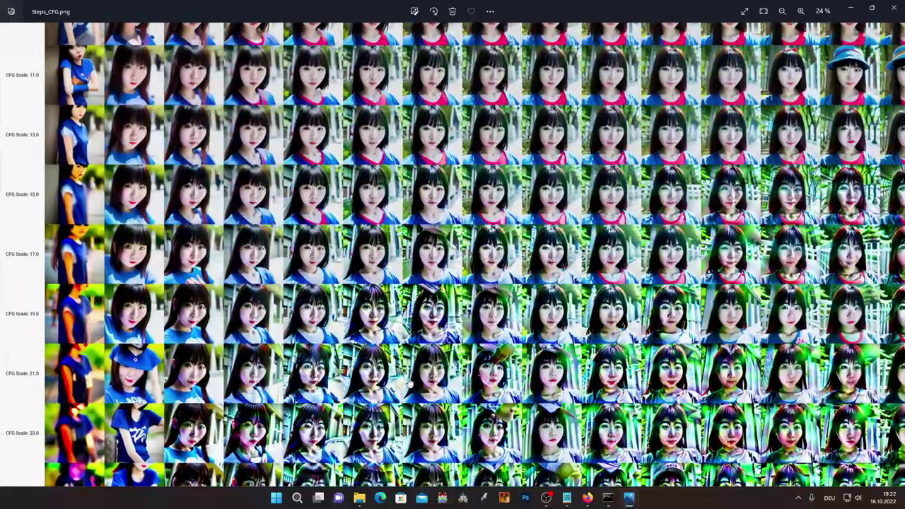
{"action": "left_click_drag", "start_coordinate": [410, 382], "coordinate": [375, 227]}
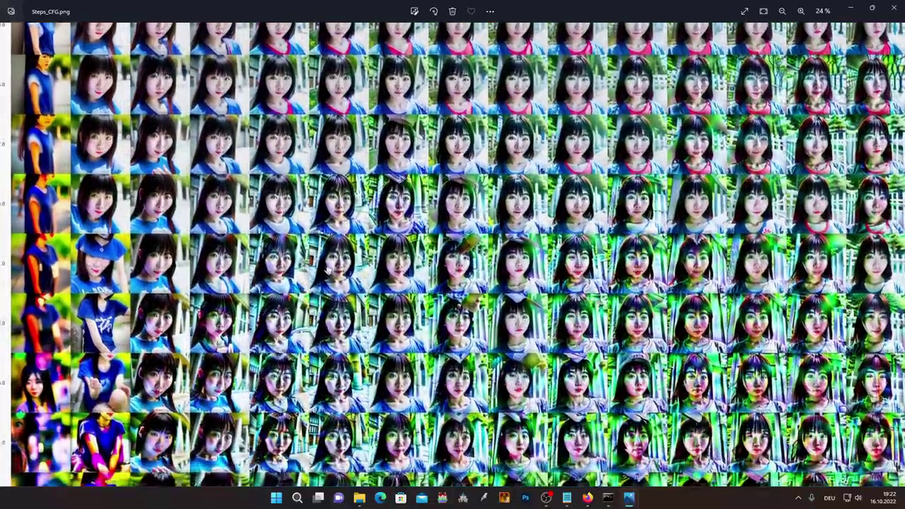
{"action": "scroll", "coordinate": [442, 371], "scroll_direction": "up", "scroll_amount": 2}
{"action": "scroll", "coordinate": [442, 371], "scroll_direction": "up", "scroll_amount": 1}
{"action": "scroll", "coordinate": [442, 371], "scroll_direction": "up", "scroll_amount": 1}
{"action": "scroll", "coordinate": [442, 369], "scroll_direction": "up", "scroll_amount": 1}
{"action": "scroll", "coordinate": [444, 369], "scroll_direction": "down", "scroll_amount": 2}
{"action": "scroll", "coordinate": [444, 369], "scroll_direction": "down", "scroll_amount": 2}
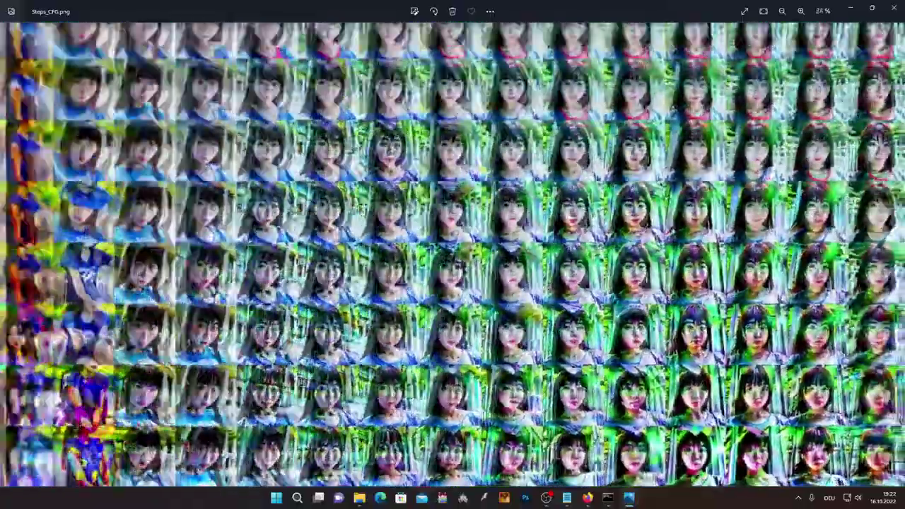
{"action": "scroll", "coordinate": [444, 369], "scroll_direction": "up", "scroll_amount": 1}
{"action": "scroll", "coordinate": [404, 223], "scroll_direction": "down", "scroll_amount": 1}
{"action": "scroll", "coordinate": [410, 223], "scroll_direction": "up", "scroll_amount": 2}
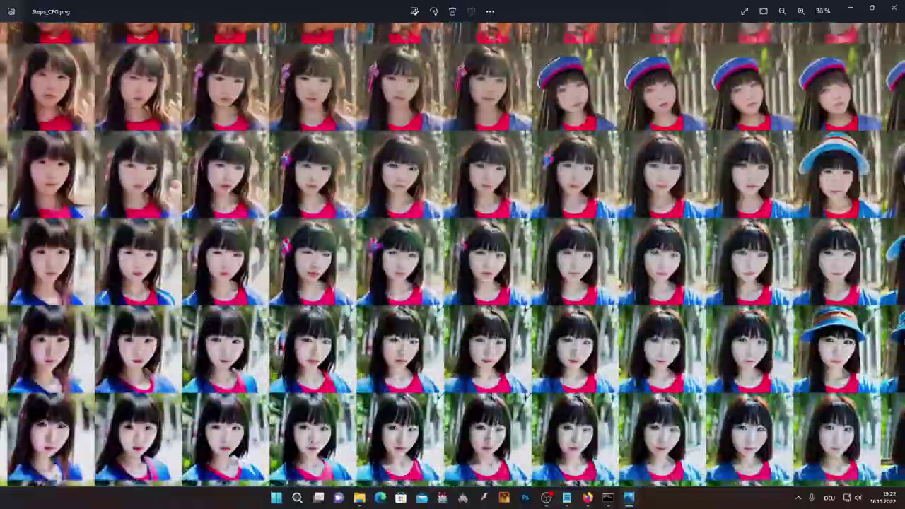
{"action": "scroll", "coordinate": [424, 223], "scroll_direction": "up", "scroll_amount": 1}
{"action": "scroll", "coordinate": [427, 317], "scroll_direction": "down", "scroll_amount": 1}
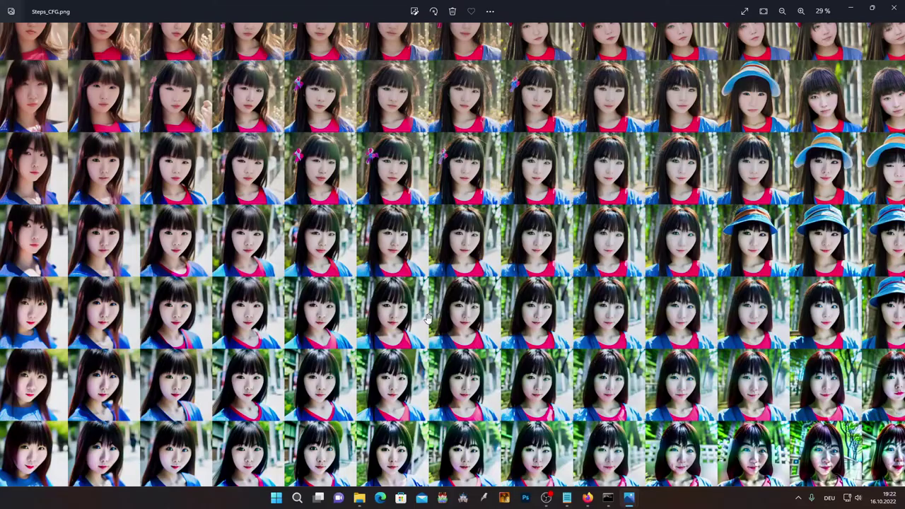
{"action": "scroll", "coordinate": [380, 284], "scroll_direction": "down", "scroll_amount": 1}
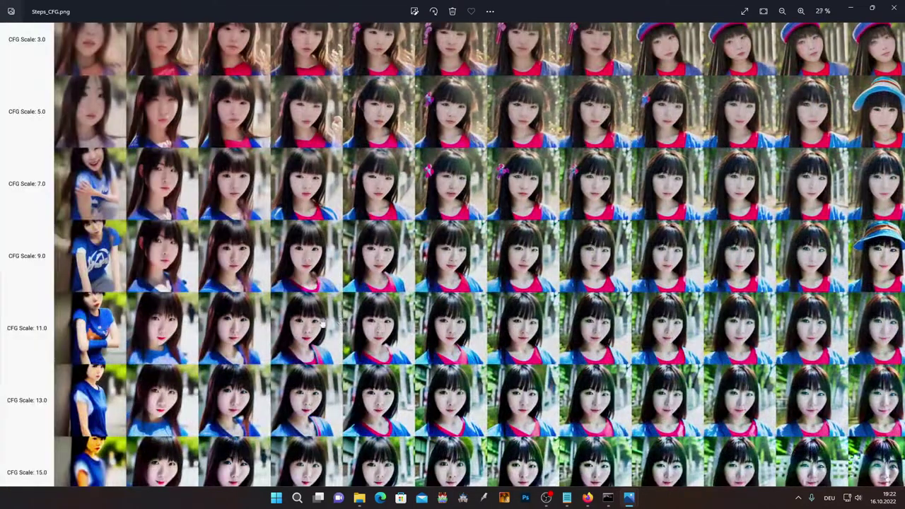
{"action": "scroll", "coordinate": [323, 323], "scroll_direction": "down", "scroll_amount": 1}
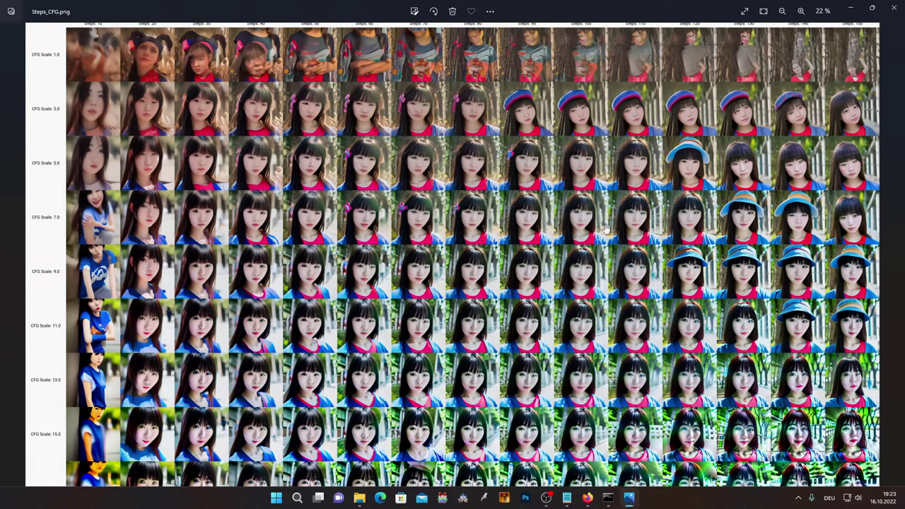
{"action": "scroll", "coordinate": [456, 263], "scroll_direction": "down", "scroll_amount": 1}
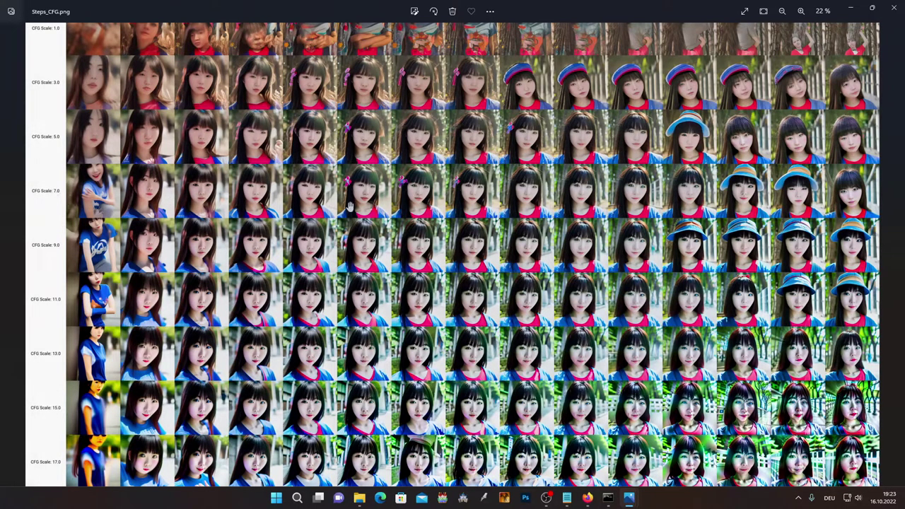
{"action": "scroll", "coordinate": [295, 205], "scroll_direction": "up", "scroll_amount": 1, "text": "ctrl"}
{"action": "scroll", "coordinate": [196, 214], "scroll_direction": "up", "scroll_amount": 5, "text": "ctrl"}
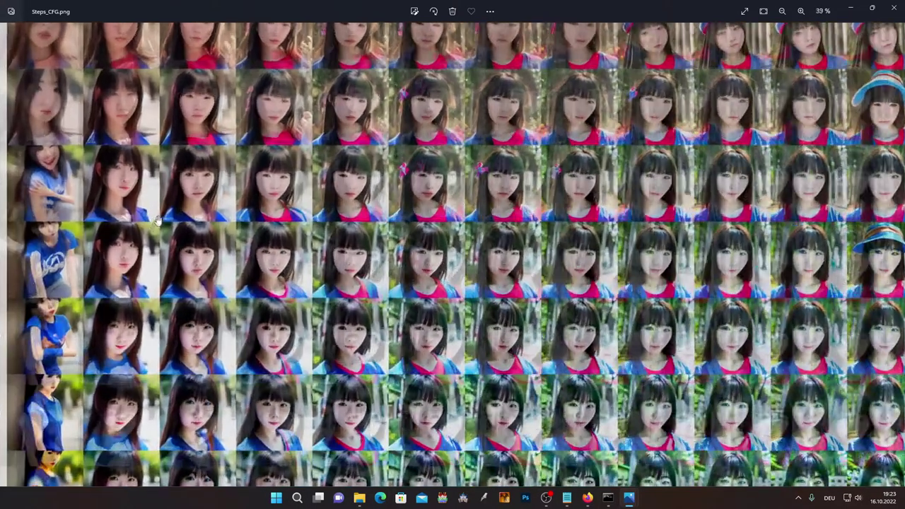
{"action": "scroll", "coordinate": [338, 233], "scroll_direction": "down", "scroll_amount": 1}
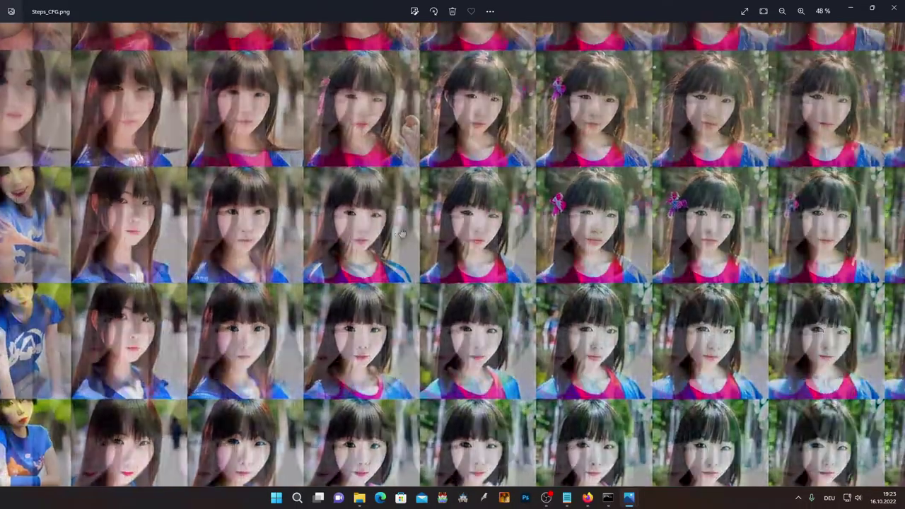
{"action": "scroll", "coordinate": [454, 241], "scroll_direction": "up", "scroll_amount": 2}
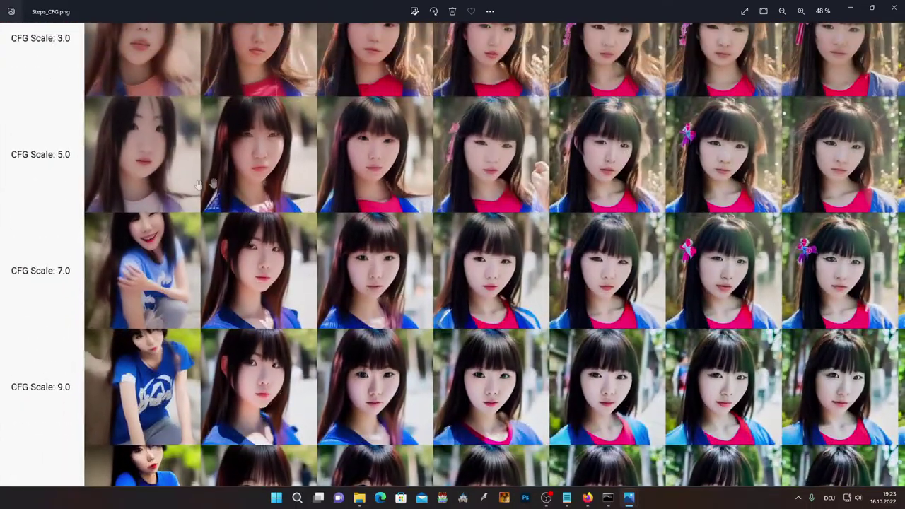
{"action": "scroll", "coordinate": [400, 280], "scroll_direction": "up", "scroll_amount": 2}
{"action": "scroll", "coordinate": [458, 309], "scroll_direction": "up", "scroll_amount": 1}
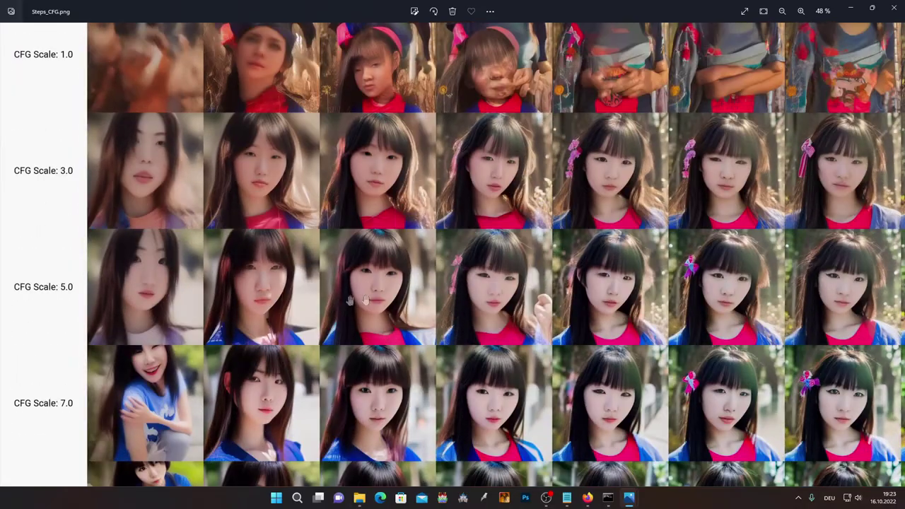
{"action": "scroll", "coordinate": [338, 297], "scroll_direction": "up", "scroll_amount": 1}
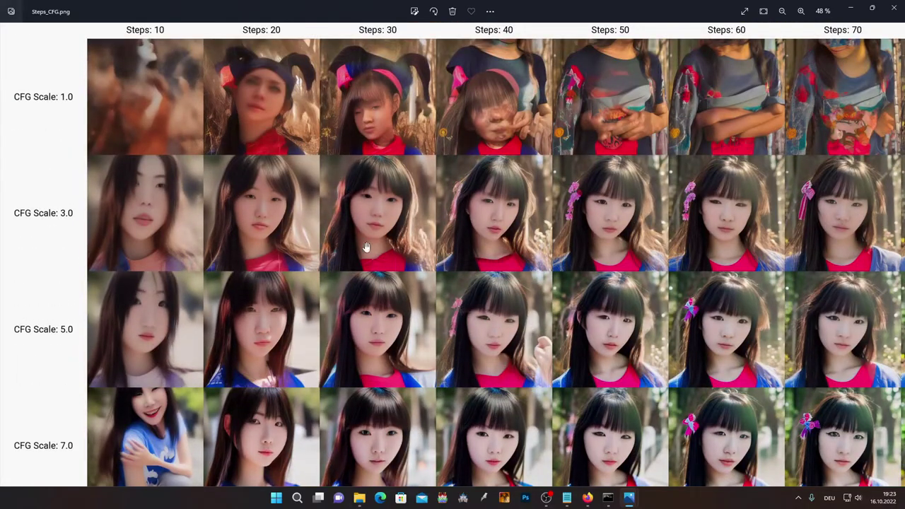
{"action": "scroll", "coordinate": [362, 247], "scroll_direction": "down", "scroll_amount": 3}
{"action": "scroll", "coordinate": [358, 233], "scroll_direction": "down", "scroll_amount": 5}
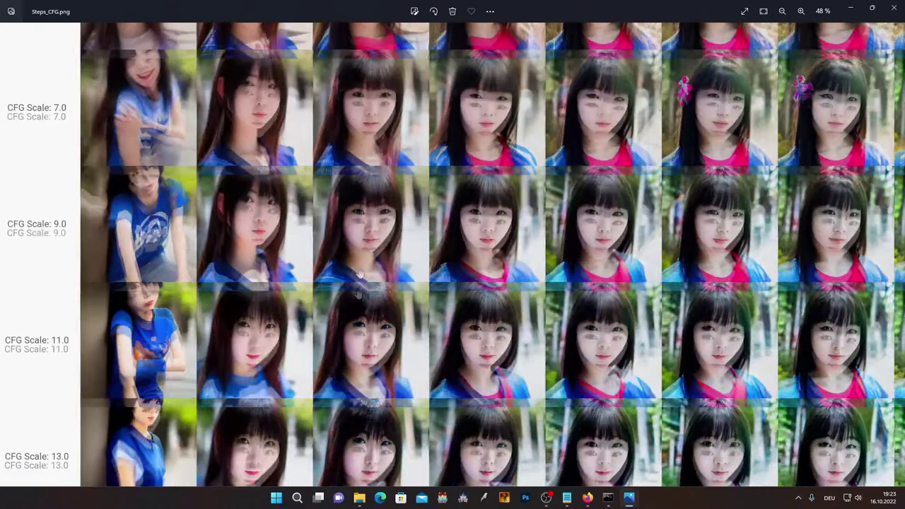
{"action": "scroll", "coordinate": [354, 237], "scroll_direction": "down", "scroll_amount": 1}
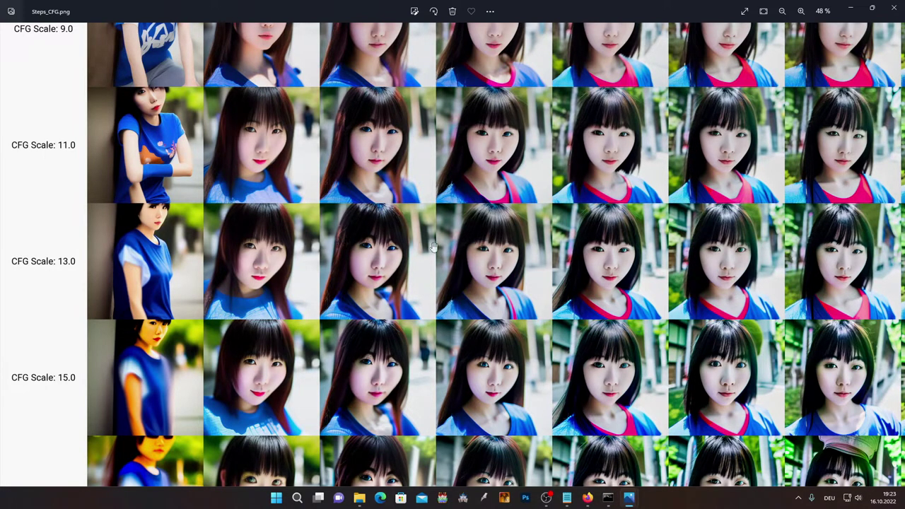
{"action": "scroll", "coordinate": [340, 256], "scroll_direction": "down", "scroll_amount": 1}
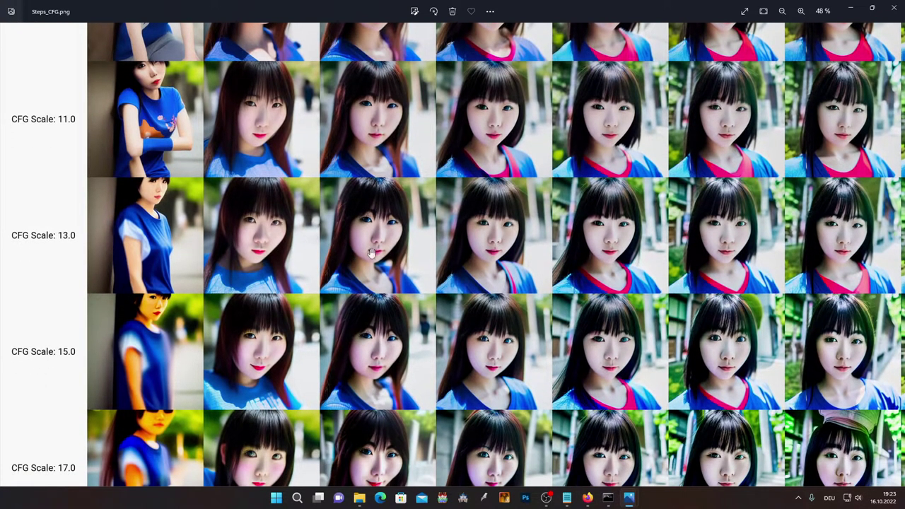
{"action": "scroll", "coordinate": [372, 253], "scroll_direction": "down", "scroll_amount": 3}
{"action": "scroll", "coordinate": [403, 259], "scroll_direction": "down", "scroll_amount": 1}
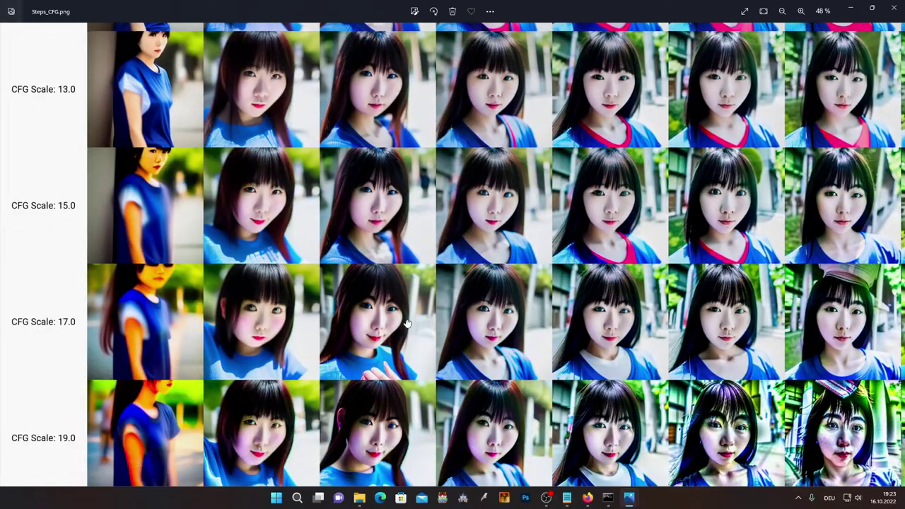
{"action": "scroll", "coordinate": [414, 228], "scroll_direction": "down", "scroll_amount": 3}
{"action": "scroll", "coordinate": [414, 212], "scroll_direction": "down", "scroll_amount": 3}
{"action": "scroll", "coordinate": [486, 322], "scroll_direction": "down", "scroll_amount": 3}
{"action": "scroll", "coordinate": [486, 322], "scroll_direction": "down", "scroll_amount": 2}
{"action": "scroll", "coordinate": [486, 322], "scroll_direction": "down", "scroll_amount": 1}
{"action": "scroll", "coordinate": [486, 319], "scroll_direction": "down", "scroll_amount": 1}
{"action": "scroll", "coordinate": [485, 311], "scroll_direction": "down", "scroll_amount": 2}
{"action": "scroll", "coordinate": [486, 311], "scroll_direction": "down", "scroll_amount": 1}
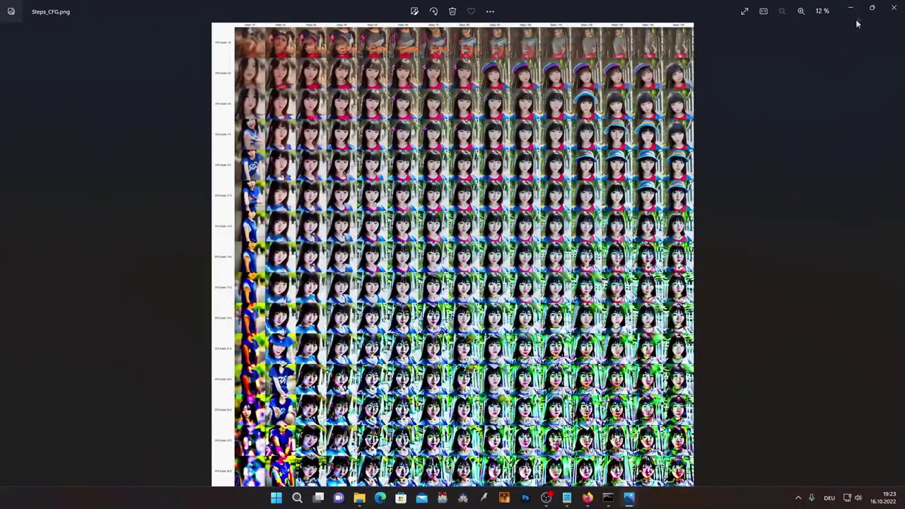
{"action": "left_click", "coordinate": [894, 10]}
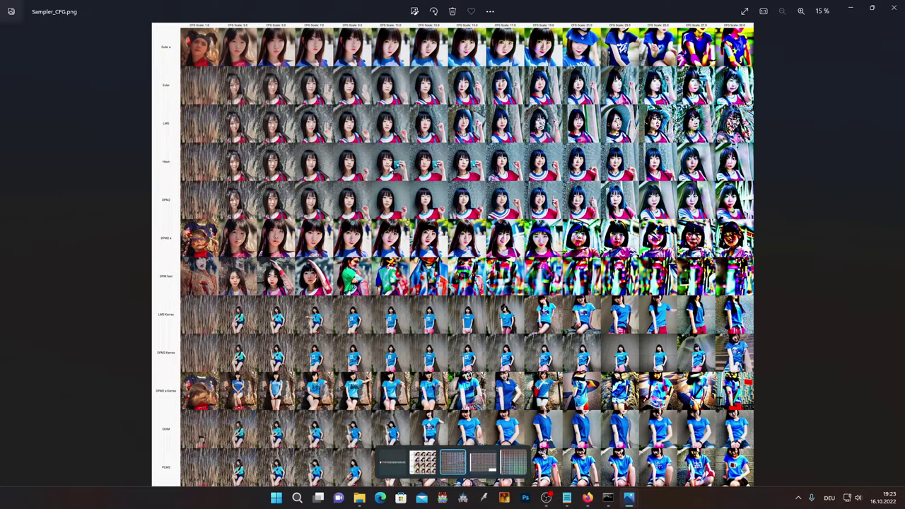
{"action": "scroll", "coordinate": [382, 43], "scroll_direction": "up", "scroll_amount": 3}
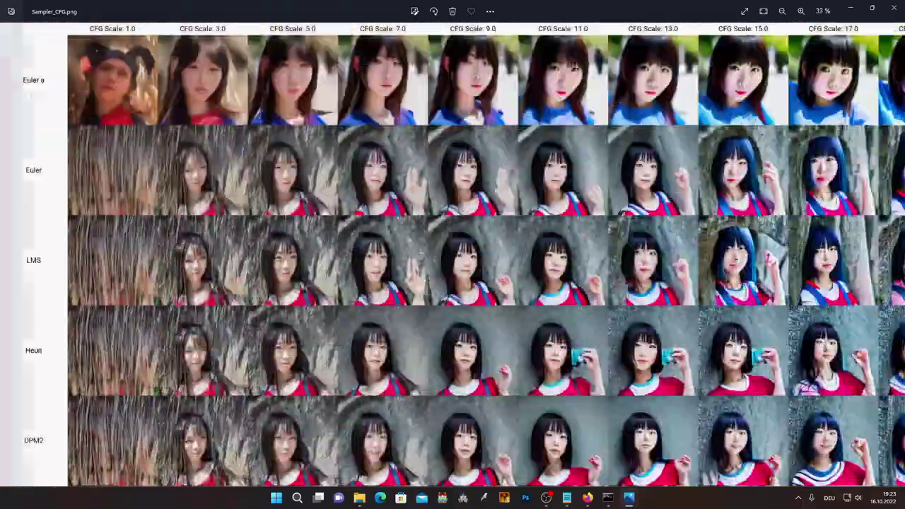
{"action": "scroll", "coordinate": [230, 124], "scroll_direction": "up", "scroll_amount": 1}
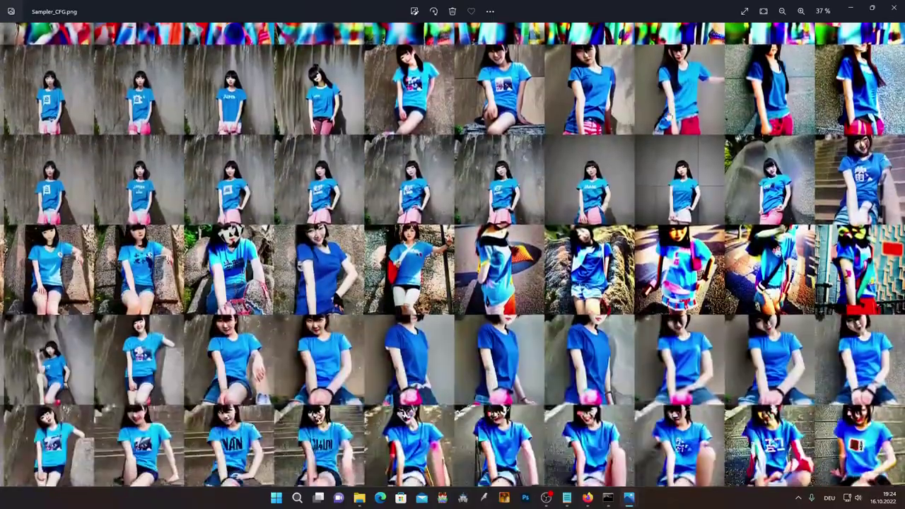
{"action": "scroll", "coordinate": [662, 283], "scroll_direction": "down", "scroll_amount": 3}
{"action": "scroll", "coordinate": [83, 205], "scroll_direction": "up", "scroll_amount": 2}
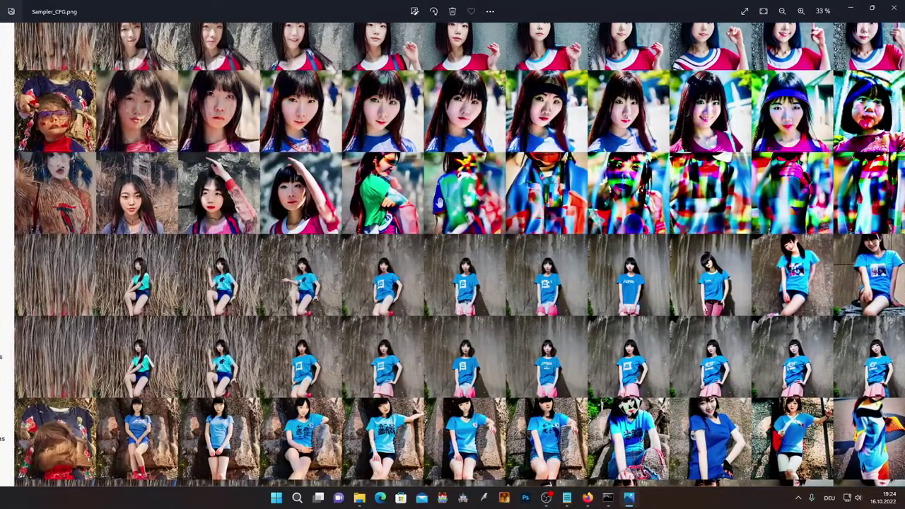
{"action": "scroll", "coordinate": [557, 198], "scroll_direction": "down", "scroll_amount": 3}
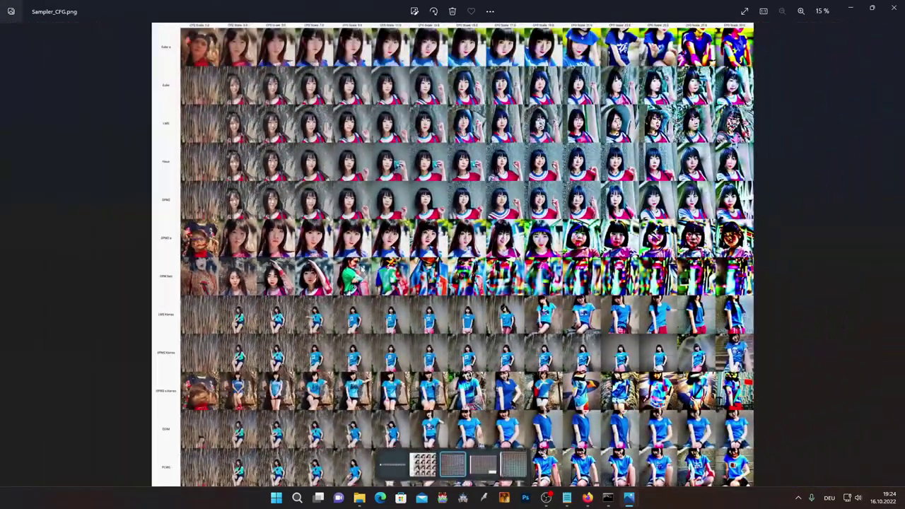
{"action": "scroll", "coordinate": [367, 279], "scroll_direction": "up", "scroll_amount": 2}
{"action": "scroll", "coordinate": [367, 279], "scroll_direction": "up", "scroll_amount": 2}
{"action": "scroll", "coordinate": [367, 279], "scroll_direction": "up", "scroll_amount": 1}
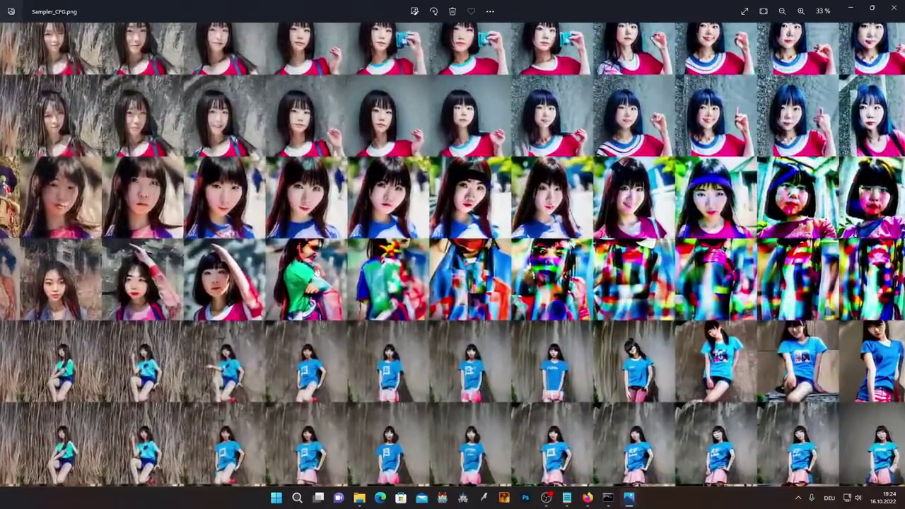
{"action": "scroll", "coordinate": [424, 260], "scroll_direction": "up", "scroll_amount": 1}
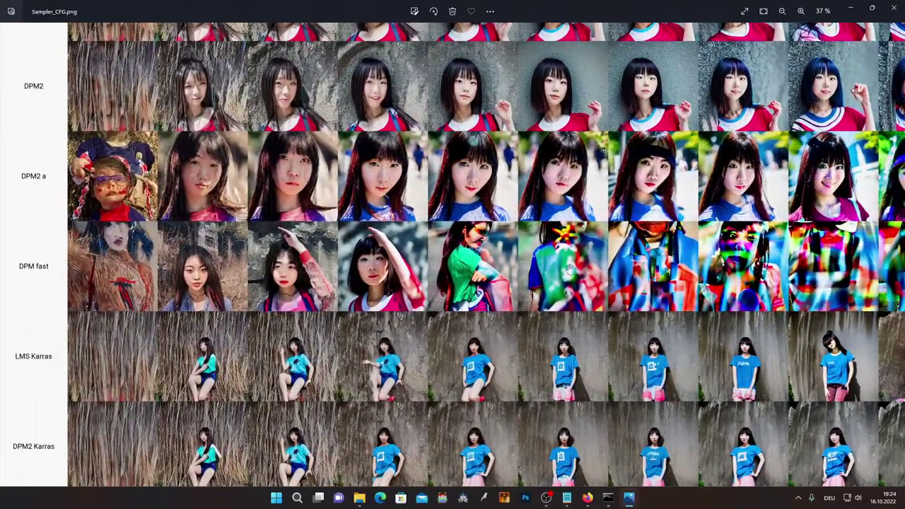
{"action": "scroll", "coordinate": [507, 267], "scroll_direction": "down", "scroll_amount": 3}
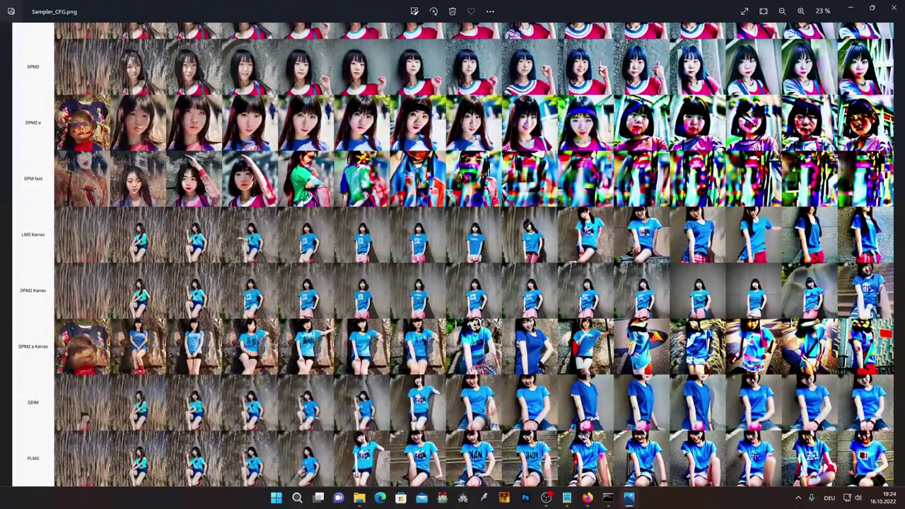
{"action": "scroll", "coordinate": [796, 265], "scroll_direction": "up", "scroll_amount": 3}
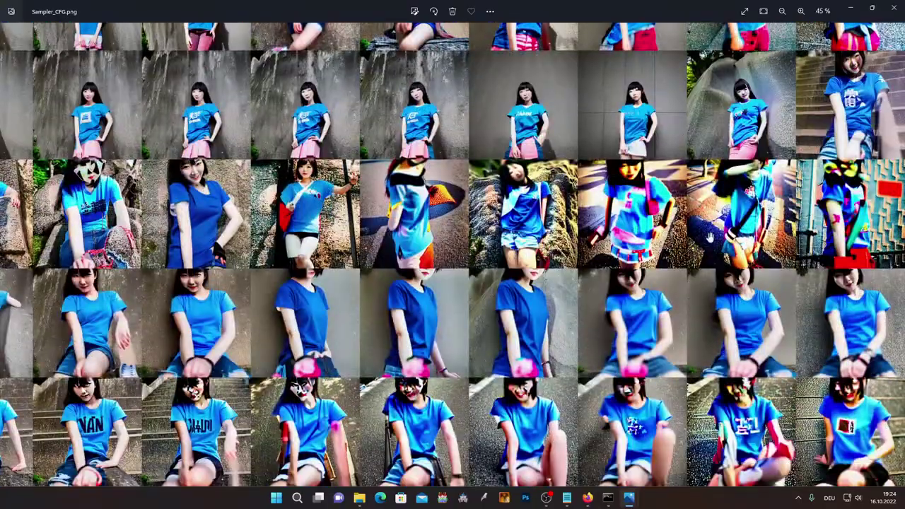
{"action": "scroll", "coordinate": [747, 356], "scroll_direction": "down", "scroll_amount": 3}
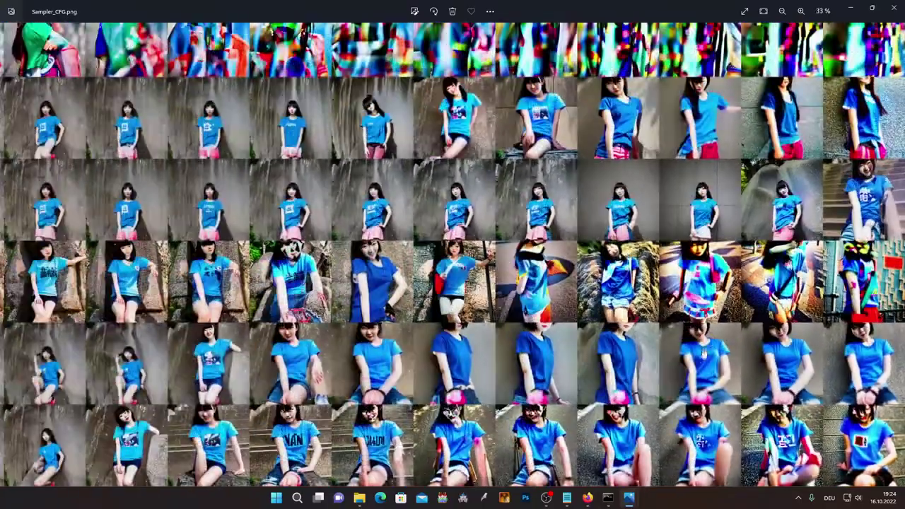
{"action": "scroll", "coordinate": [625, 221], "scroll_direction": "down", "scroll_amount": 2}
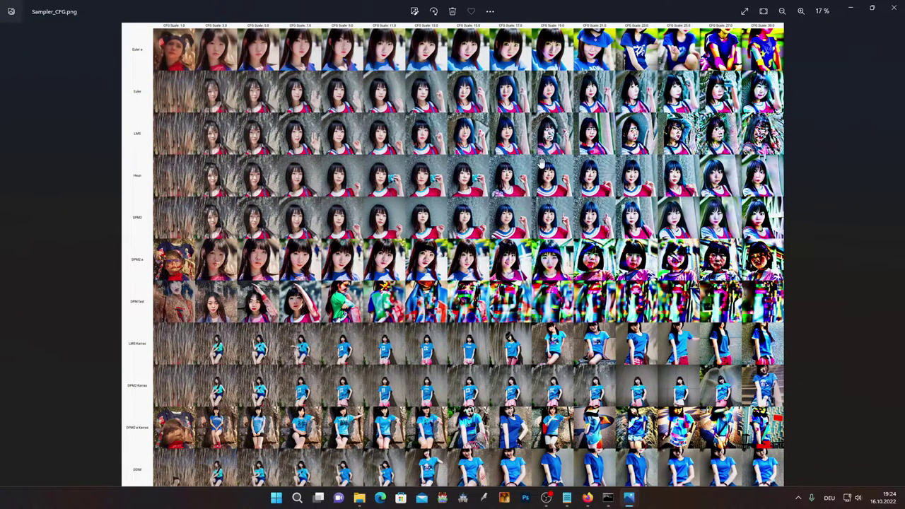
{"action": "scroll", "coordinate": [538, 172], "scroll_direction": "up", "scroll_amount": 3}
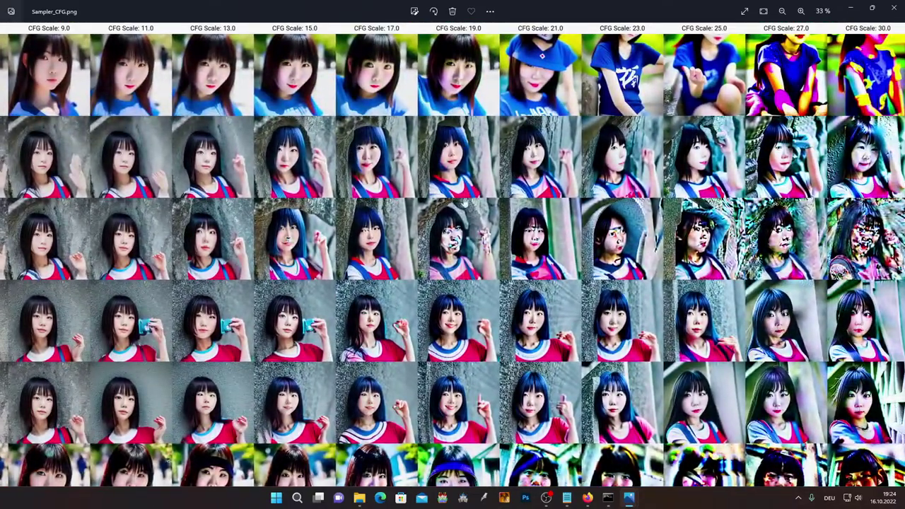
{"action": "scroll", "coordinate": [348, 201], "scroll_direction": "left", "scroll_amount": 3}
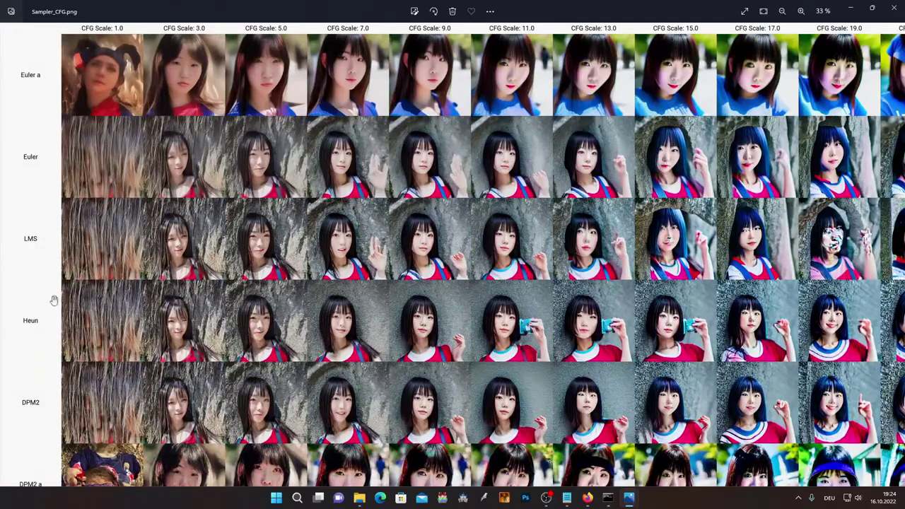
{"action": "left_click_drag", "start_coordinate": [54, 283], "coordinate": [63, 128]}
{"action": "scroll", "coordinate": [474, 157], "scroll_direction": "down", "scroll_amount": 3}
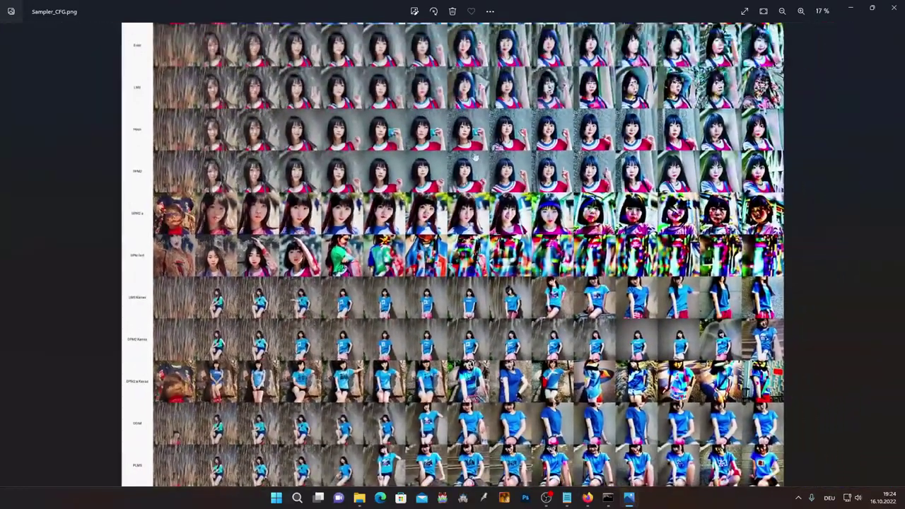
{"action": "left_click_drag", "start_coordinate": [476, 156], "coordinate": [479, 205]}
{"action": "scroll", "coordinate": [479, 205], "scroll_direction": "up", "scroll_amount": 2}
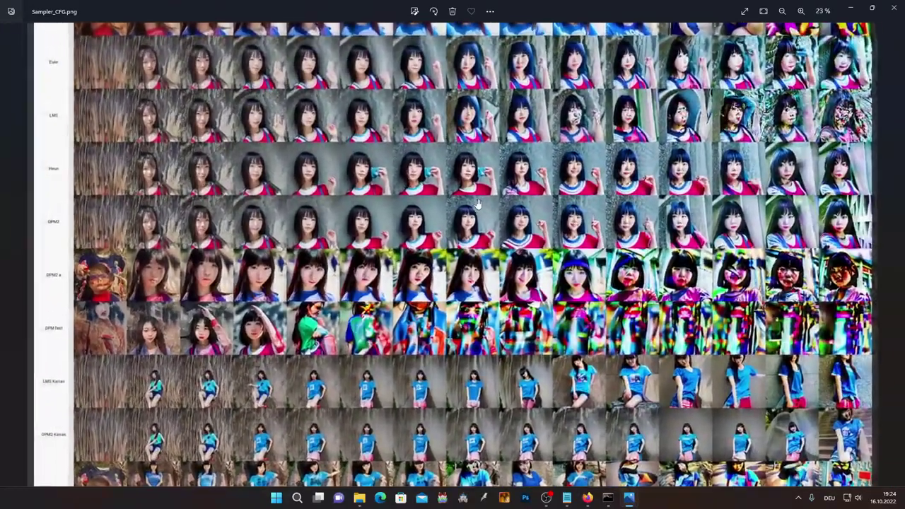
{"action": "scroll", "coordinate": [488, 191], "scroll_direction": "up", "scroll_amount": 2}
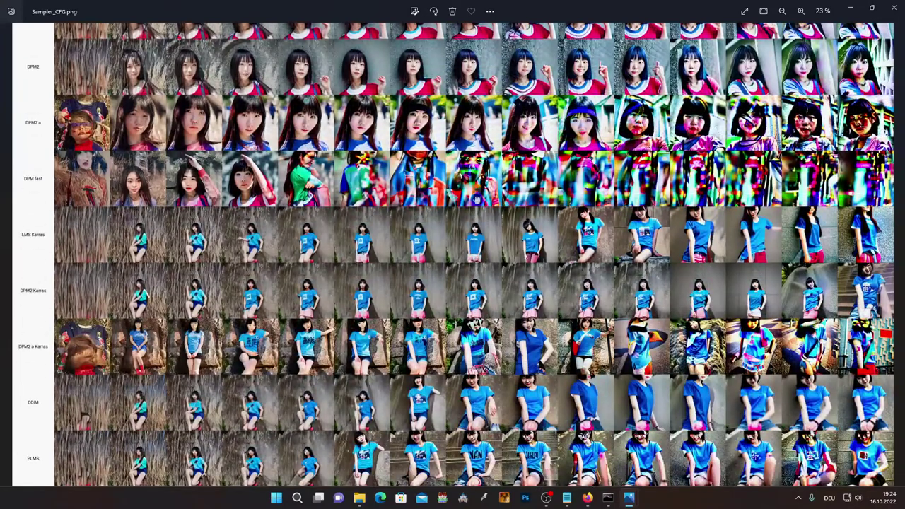
{"action": "scroll", "coordinate": [473, 416], "scroll_direction": "down", "scroll_amount": 2}
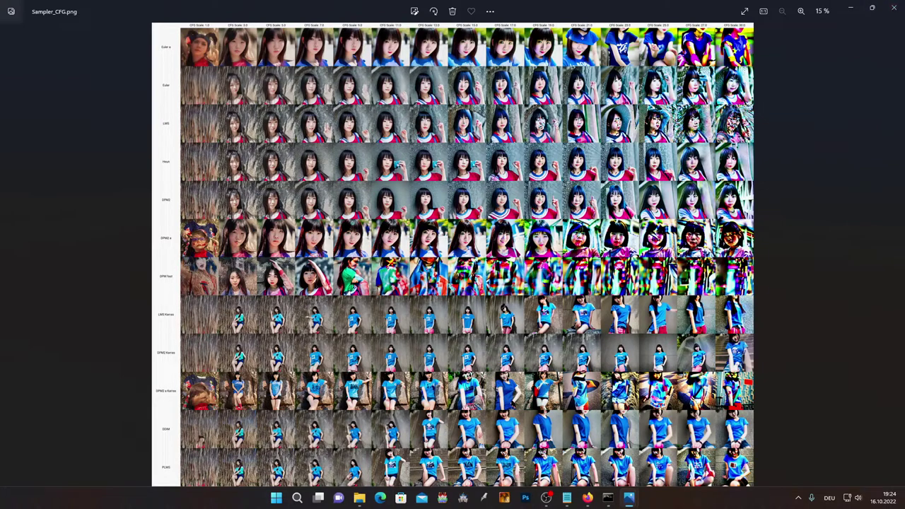
Close the comparison image and set CFG Scale to exactly 7
{"action": "left_click", "coordinate": [891, 10]}
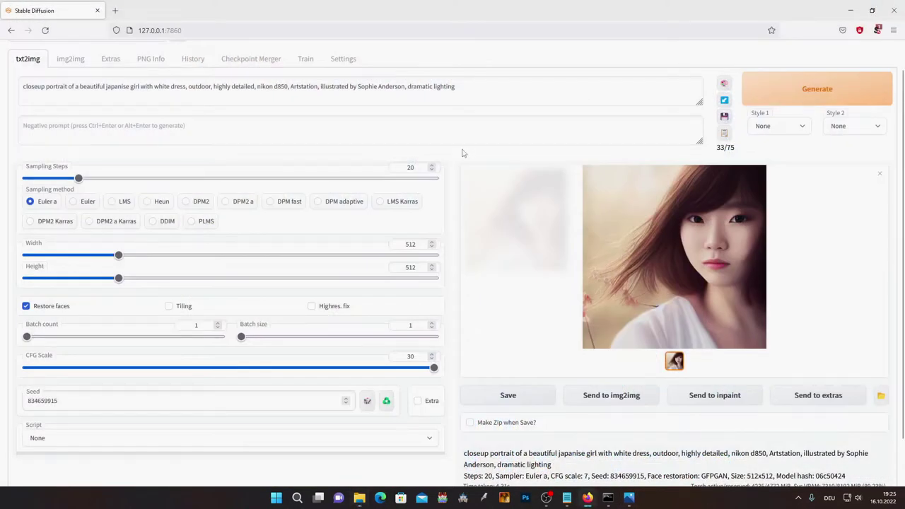
{"action": "left_click_drag", "start_coordinate": [138, 368], "coordinate": [111, 368]}
{"action": "left_click", "coordinate": [407, 356]}
{"action": "left_click", "coordinate": [452, 357]}
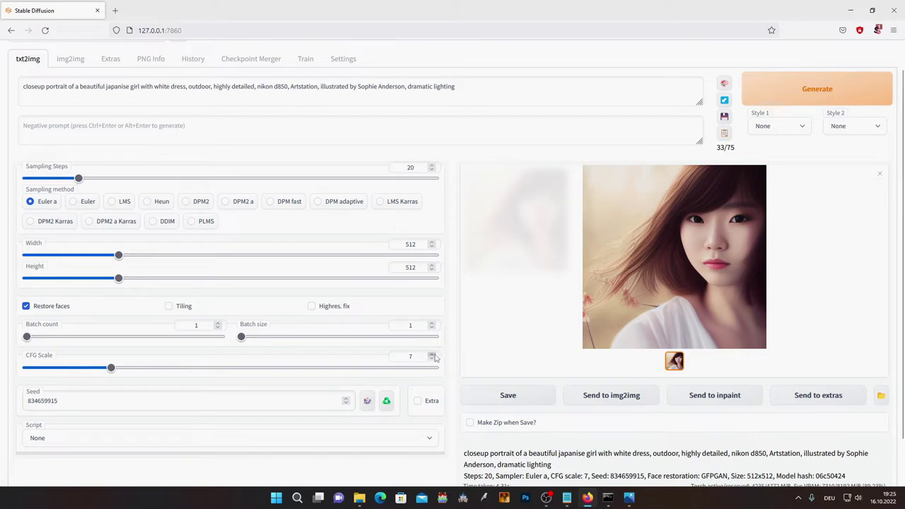
{"action": "left_click", "coordinate": [432, 355]}
{"action": "left_click", "coordinate": [433, 360]}
{"action": "left_click", "coordinate": [433, 361]}
{"action": "left_click", "coordinate": [432, 354]}
{"action": "left_click", "coordinate": [453, 356]}
Check the seed value 834659915, leaving it unchanged
{"action": "scroll", "coordinate": [453, 356], "scroll_direction": "down", "scroll_amount": 2}
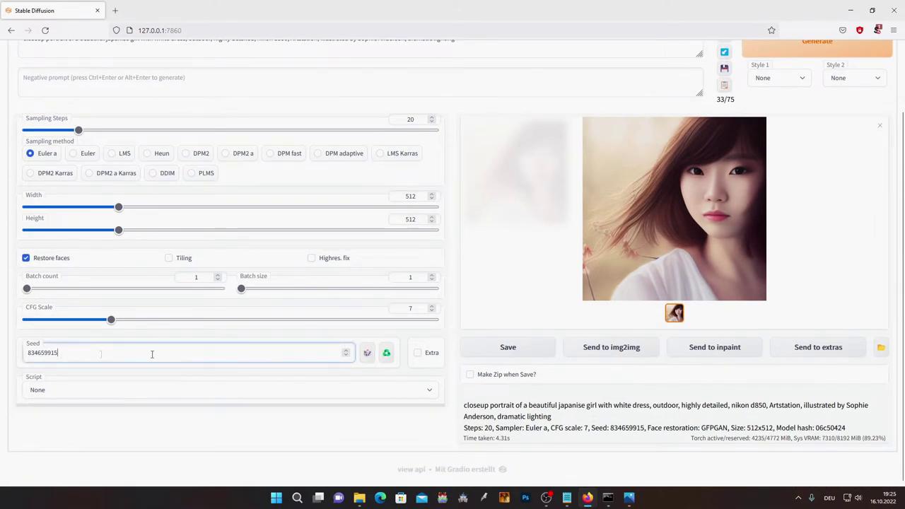
{"action": "left_click_drag", "start_coordinate": [191, 354], "coordinate": [2, 355]}
{"action": "left_click_drag", "start_coordinate": [156, 354], "coordinate": [2, 359]}
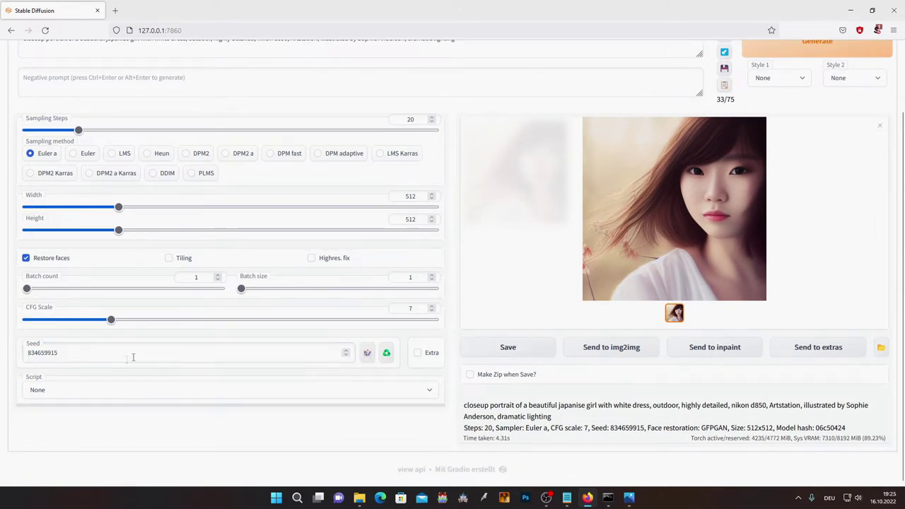
{"action": "left_click", "coordinate": [450, 337]}
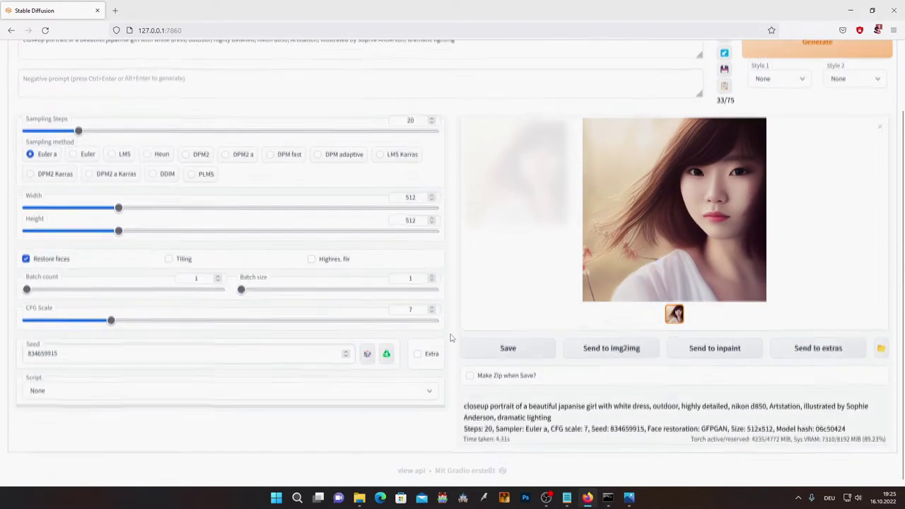
{"action": "scroll", "coordinate": [451, 337], "scroll_direction": "up", "scroll_amount": 2}
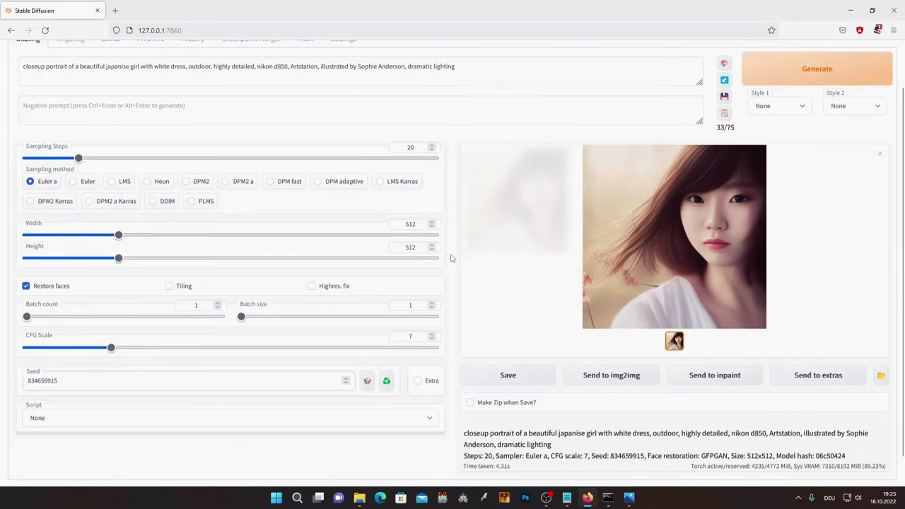
Replace the seed with 834659916
{"action": "scroll", "coordinate": [451, 258], "scroll_direction": "down", "scroll_amount": 1}
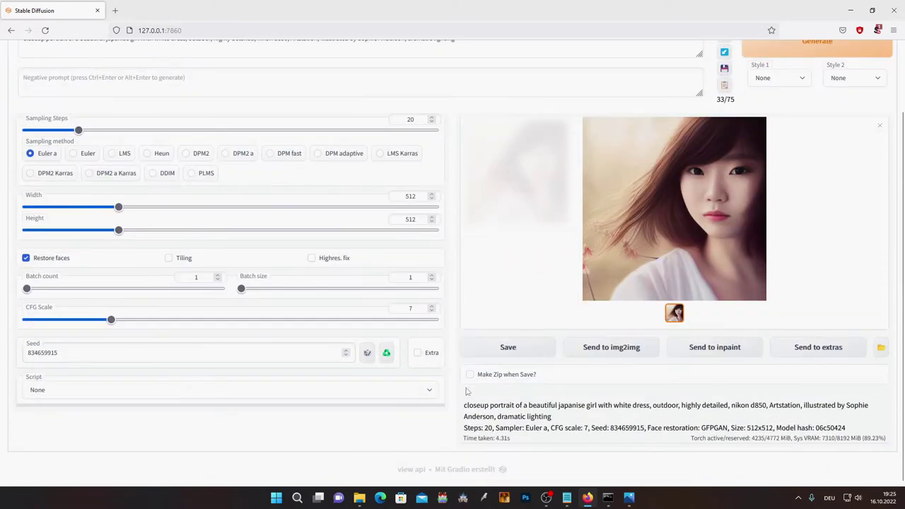
{"action": "left_click", "coordinate": [195, 353]}
{"action": "left_click_drag", "start_coordinate": [195, 353], "coordinate": [20, 361]}
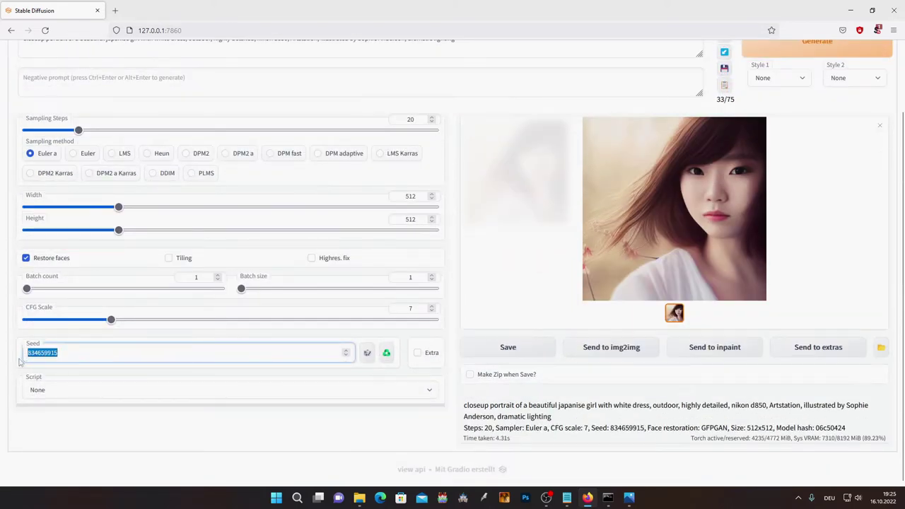
{"action": "type", "text": "834659916"}
{"action": "left_click_drag", "start_coordinate": [69, 350], "coordinate": [24, 363]}
{"action": "left_click", "coordinate": [453, 340]}
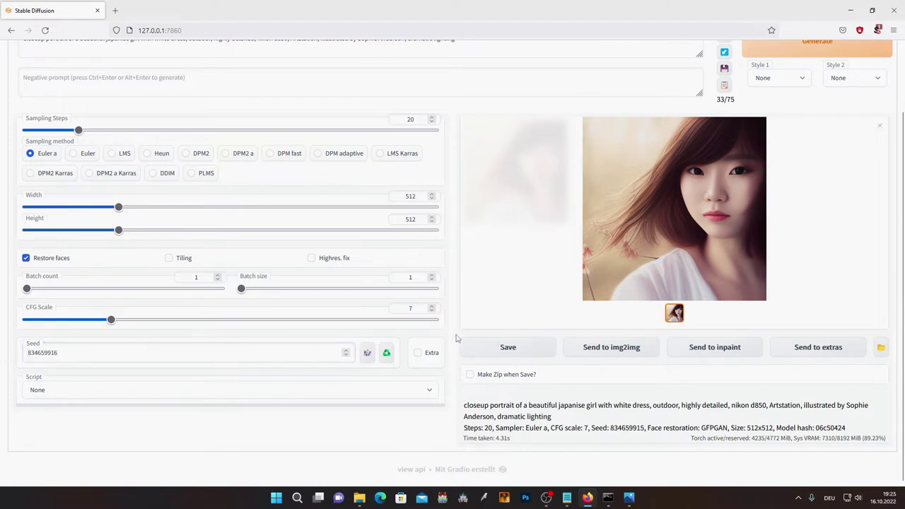
Generate the portrait with seed 834659916, then select the seed field to restore 834659915
{"action": "scroll", "coordinate": [456, 339], "scroll_direction": "up", "scroll_amount": 2}
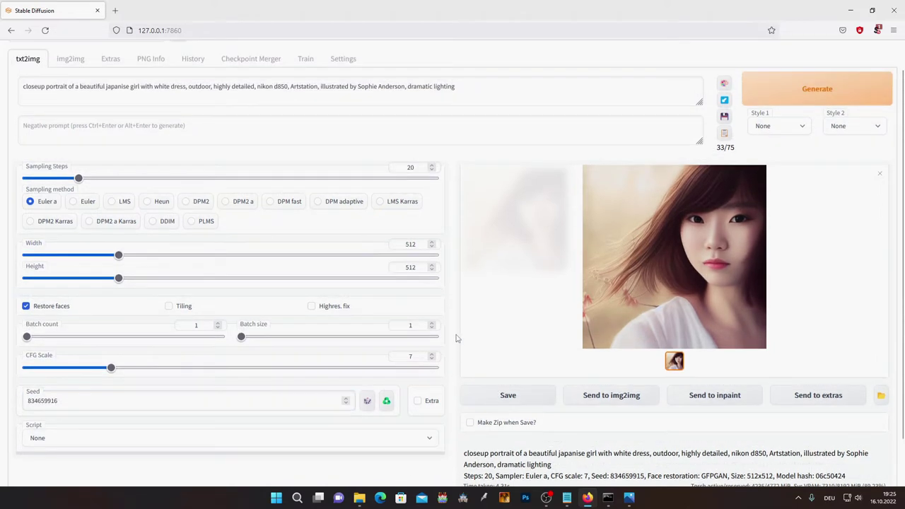
{"action": "left_click", "coordinate": [781, 96]}
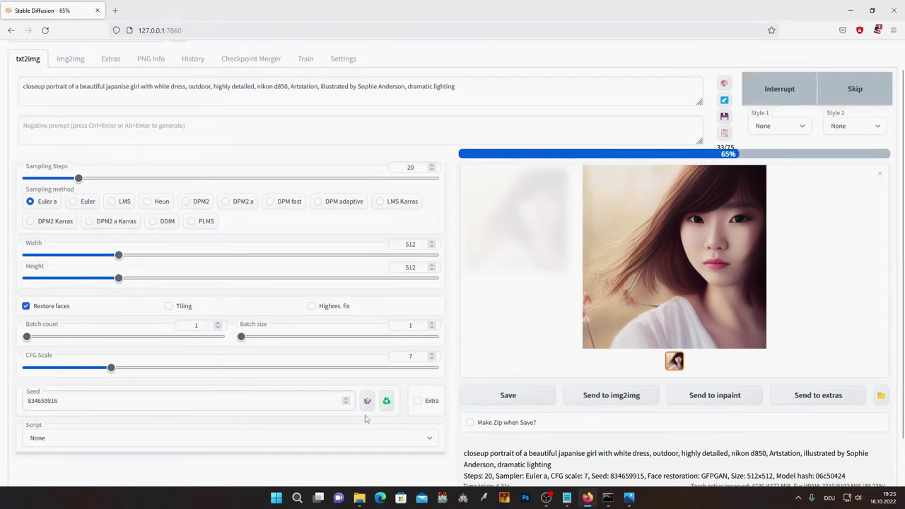
{"action": "left_click_drag", "start_coordinate": [132, 400], "coordinate": [1, 407]}
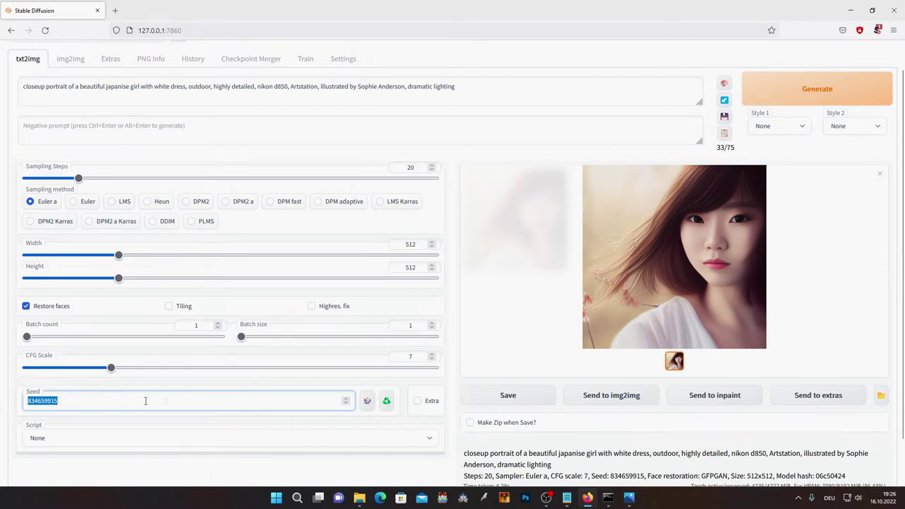
{"action": "left_click", "coordinate": [386, 401]}
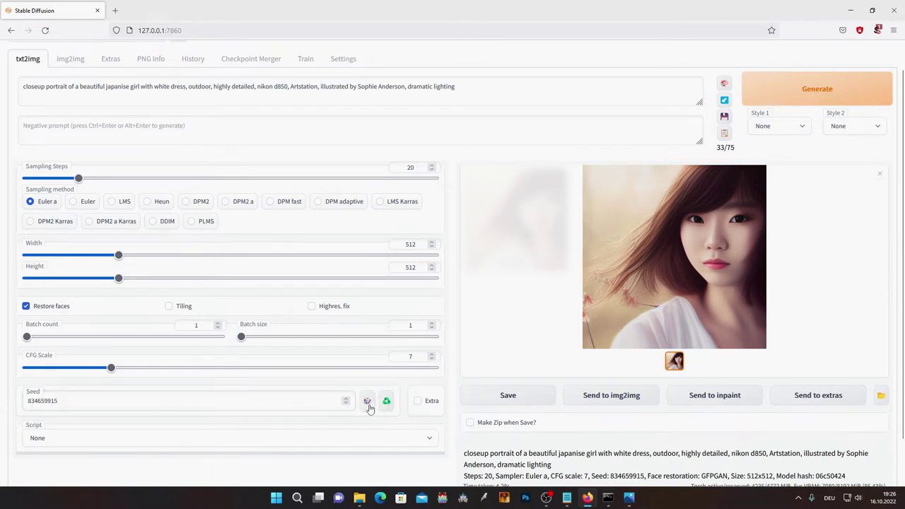
{"action": "left_click", "coordinate": [368, 402]}
{"action": "left_click_drag", "start_coordinate": [54, 403], "coordinate": [11, 405]}
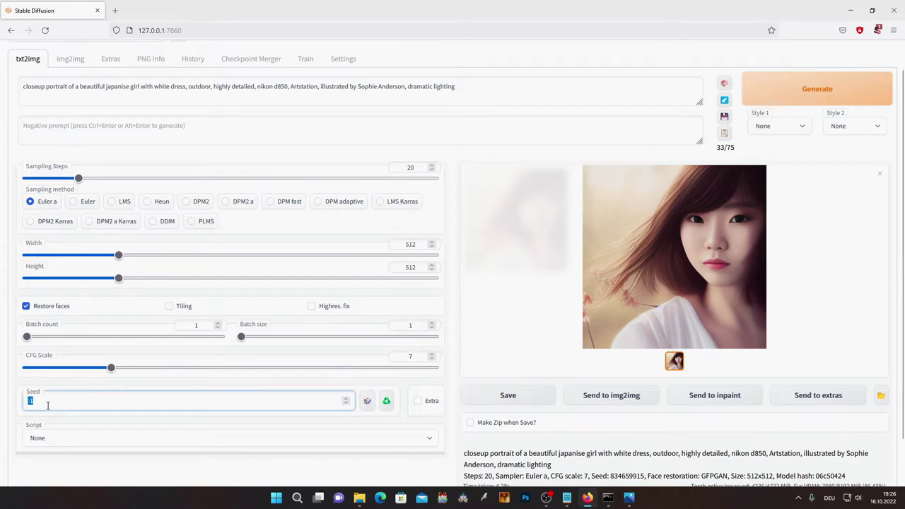
{"action": "scroll", "coordinate": [272, 409], "scroll_direction": "down", "scroll_amount": 2}
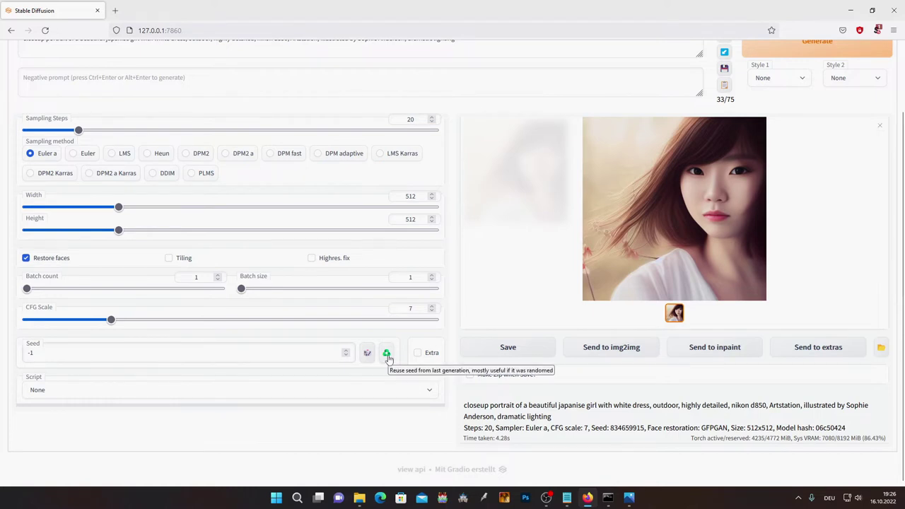
{"action": "left_click", "coordinate": [387, 353]}
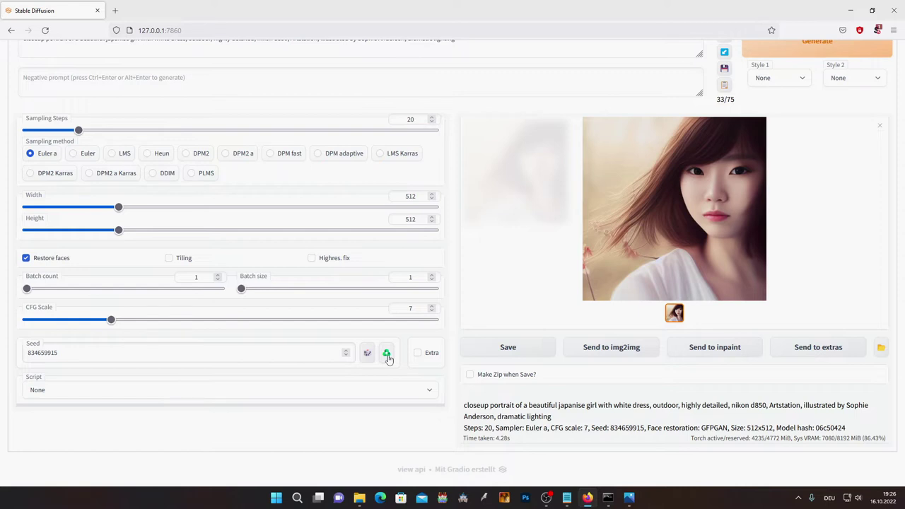
{"action": "double_click", "coordinate": [623, 428]}
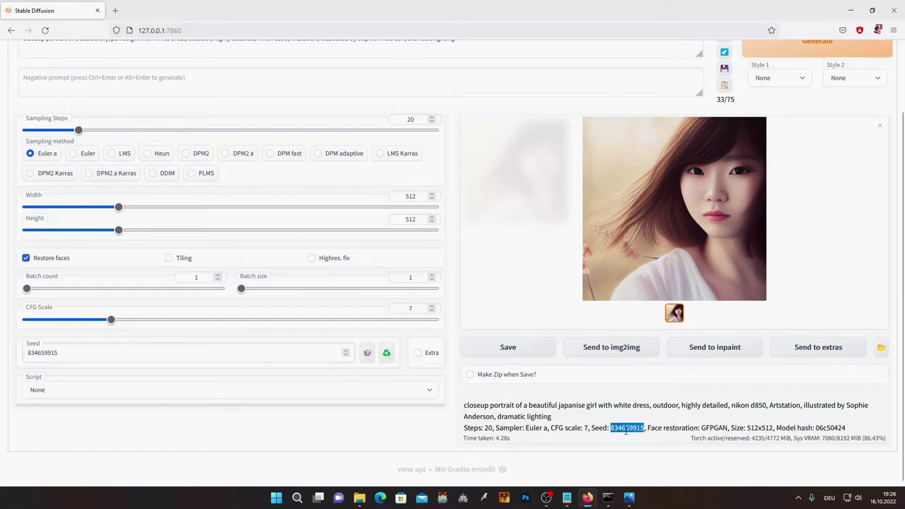
{"action": "left_click_drag", "start_coordinate": [610, 428], "coordinate": [643, 428]}
{"action": "left_click", "coordinate": [619, 425]}
{"action": "scroll", "coordinate": [453, 368], "scroll_direction": "up", "scroll_amount": 1}
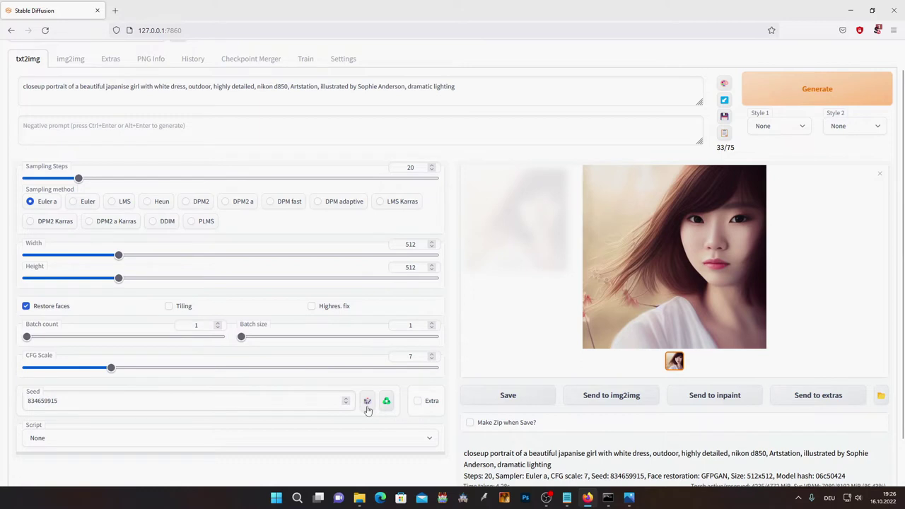
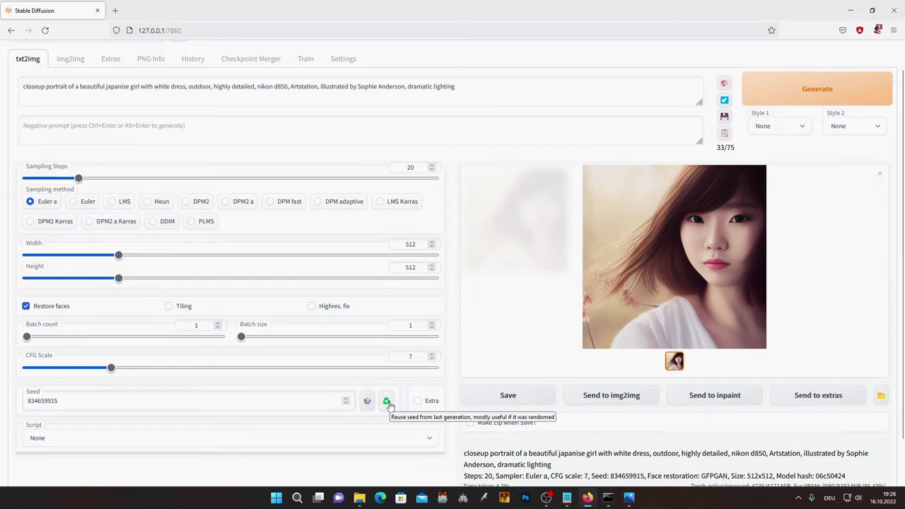
Set the seed to random (-1) and generate three new portraits
{"action": "left_click", "coordinate": [367, 401]}
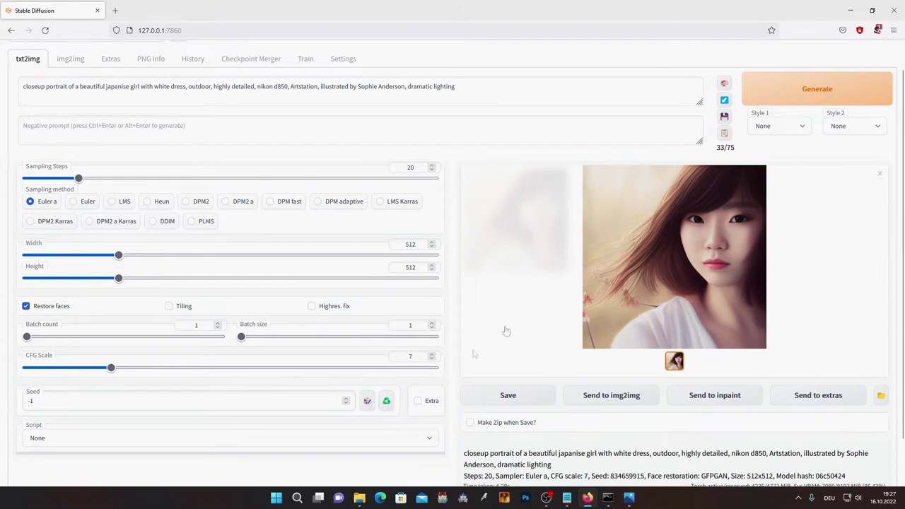
{"action": "left_click", "coordinate": [776, 91]}
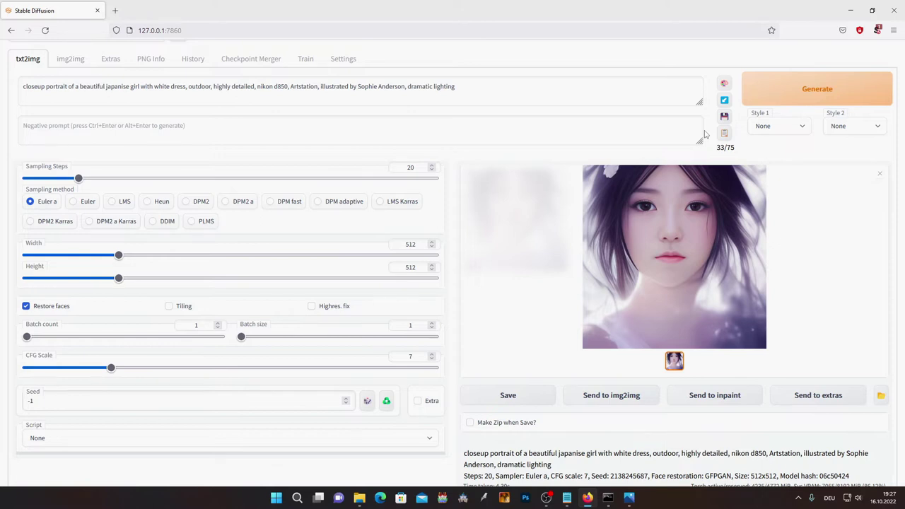
{"action": "left_click", "coordinate": [768, 93]}
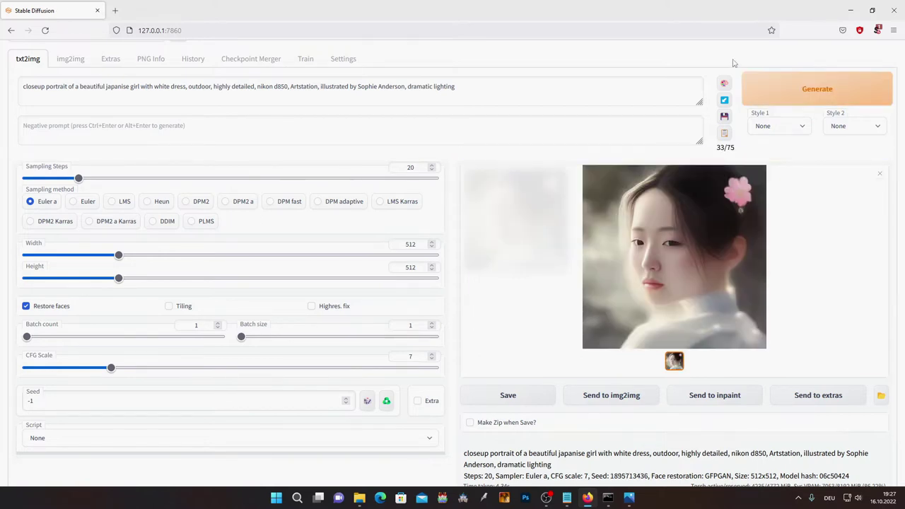
{"action": "left_click", "coordinate": [776, 92]}
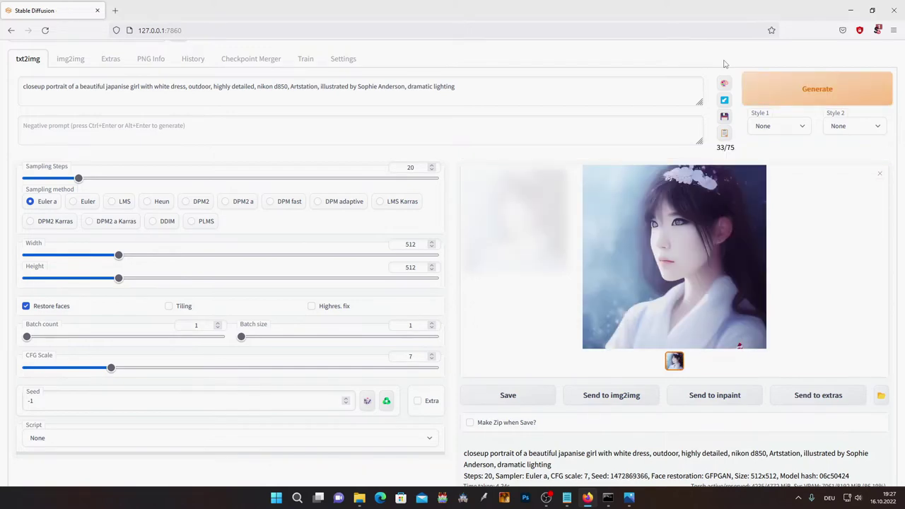
{"action": "scroll", "coordinate": [506, 317], "scroll_direction": "down", "scroll_amount": 1}
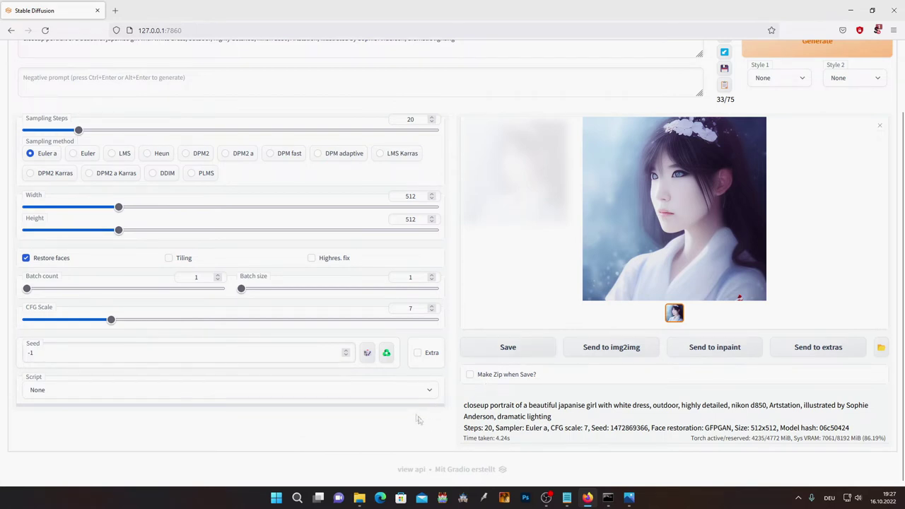
{"action": "left_click", "coordinate": [387, 353]}
{"action": "scroll", "coordinate": [393, 358], "scroll_direction": "up", "scroll_amount": 2}
{"action": "left_click", "coordinate": [482, 123]}
{"action": "left_click_drag", "start_coordinate": [460, 117], "coordinate": [406, 120]}
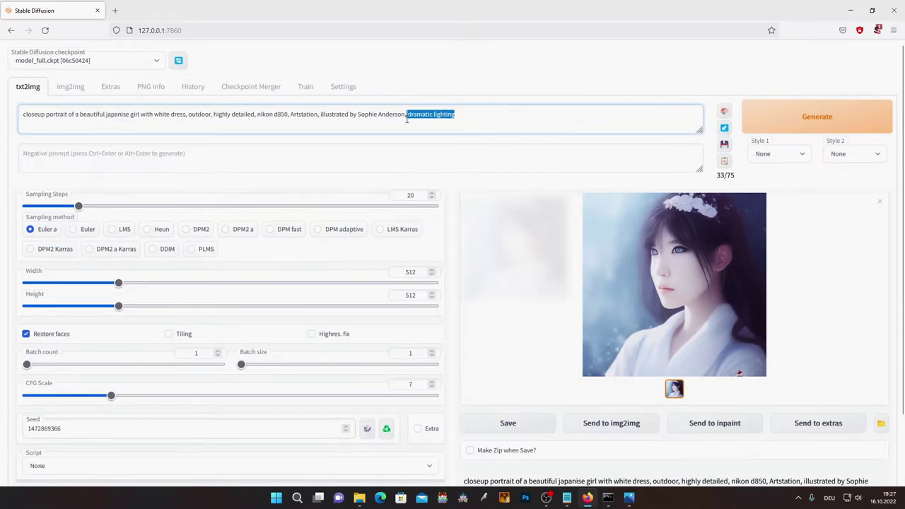
Delete ', dramatic lighting' from the prompt and regenerate the portrait
{"action": "key", "text": "BackSpace"}
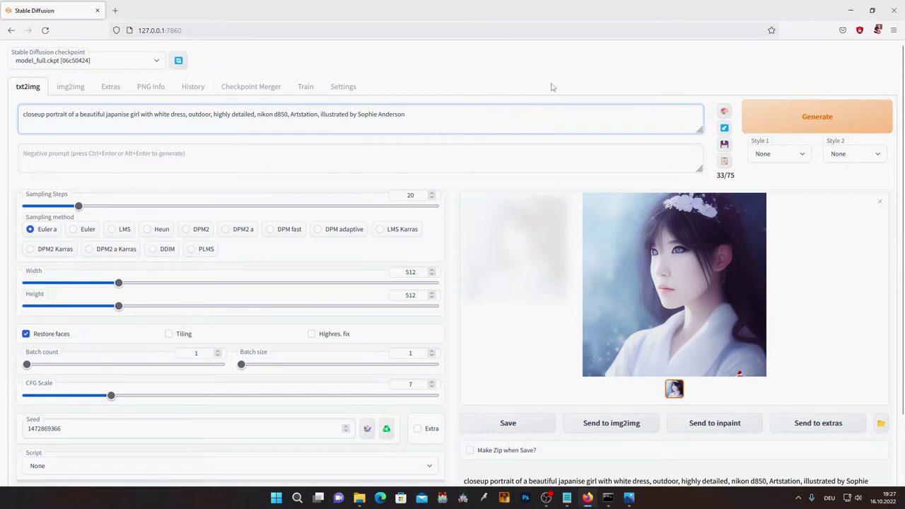
{"action": "left_click", "coordinate": [778, 112]}
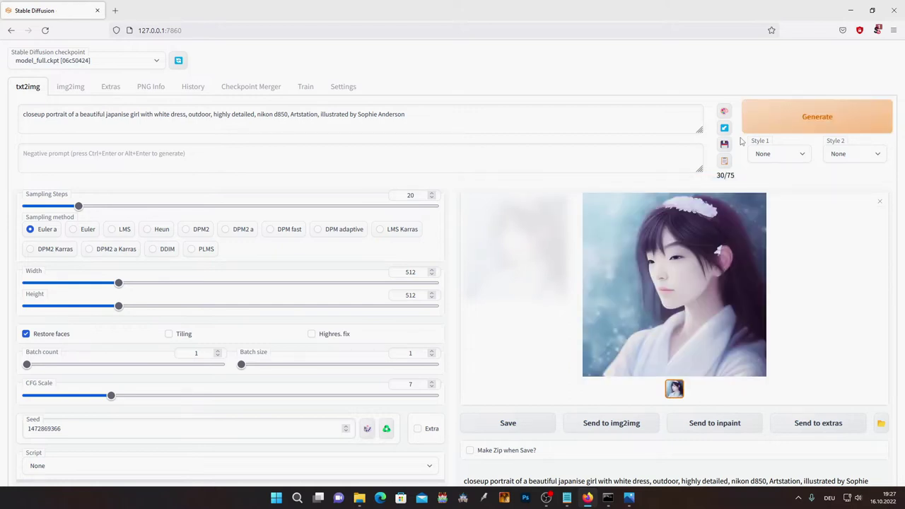
{"action": "scroll", "coordinate": [367, 371], "scroll_direction": "down", "scroll_amount": 2}
{"action": "left_click_drag", "start_coordinate": [239, 356], "coordinate": [1, 359]}
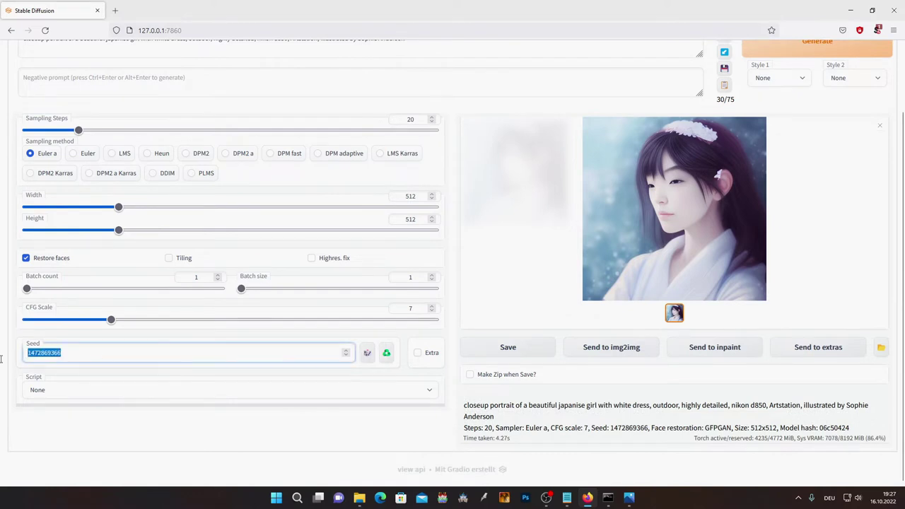
{"action": "left_click", "coordinate": [456, 349]}
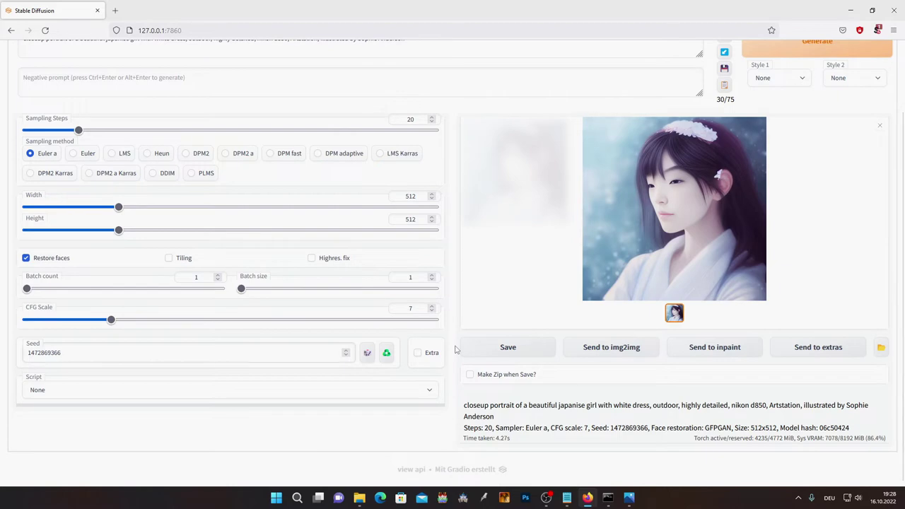
{"action": "scroll", "coordinate": [456, 349], "scroll_direction": "up", "scroll_amount": 1}
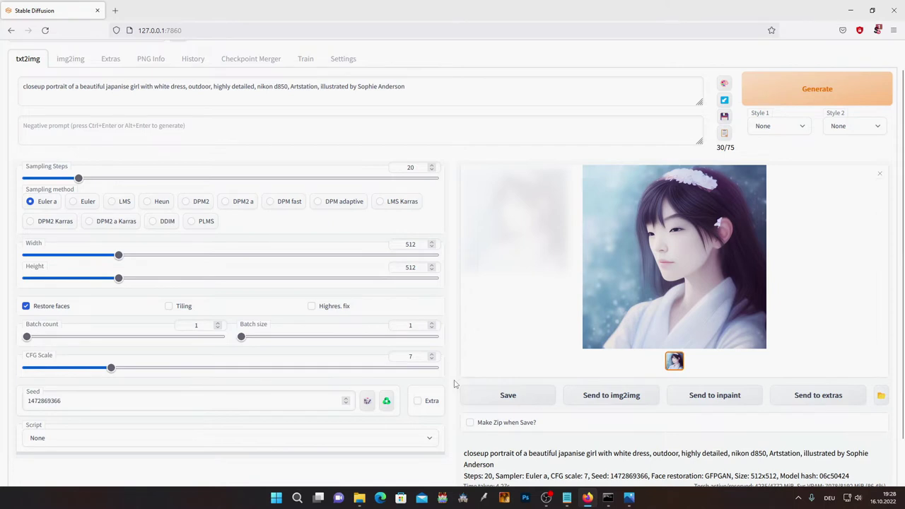
{"action": "double_click", "coordinate": [90, 400]}
{"action": "left_click", "coordinate": [163, 388]}
{"action": "double_click", "coordinate": [121, 396]}
{"action": "left_click", "coordinate": [94, 389]}
{"action": "scroll", "coordinate": [299, 389], "scroll_direction": "up", "scroll_amount": 1}
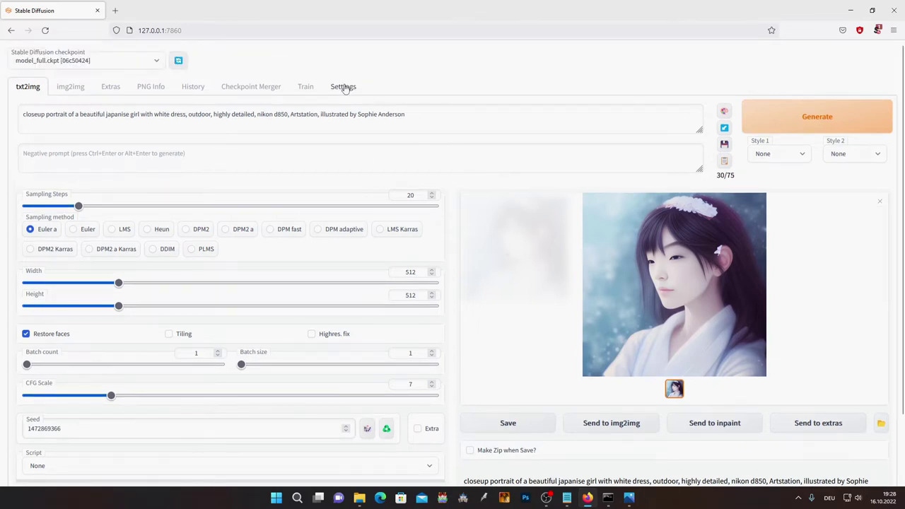
{"action": "left_click", "coordinate": [344, 86]}
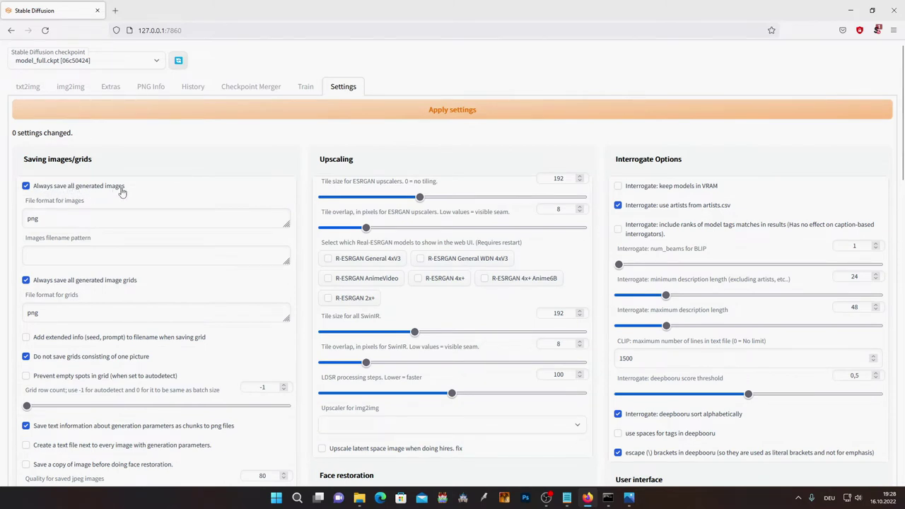
{"action": "left_click", "coordinate": [28, 91]}
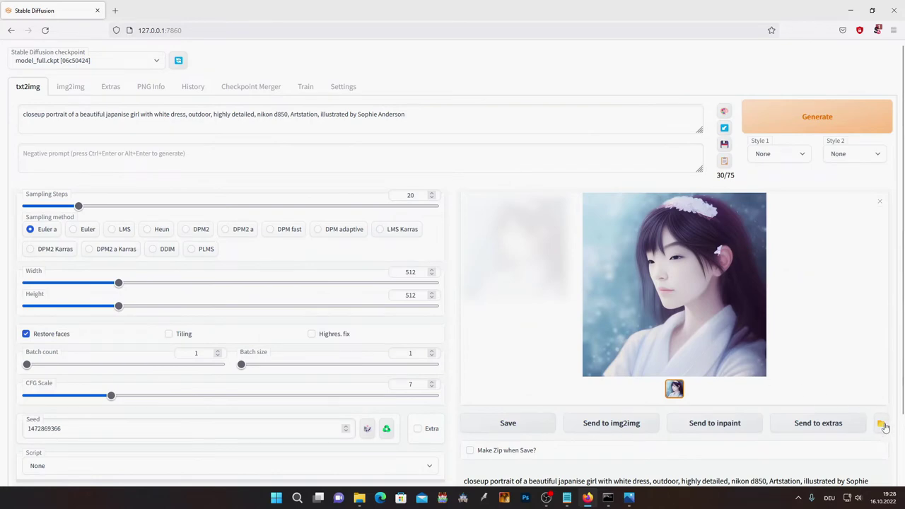
{"action": "mouse_move", "coordinate": [361, 495]}
{"action": "left_click", "coordinate": [453, 463]}
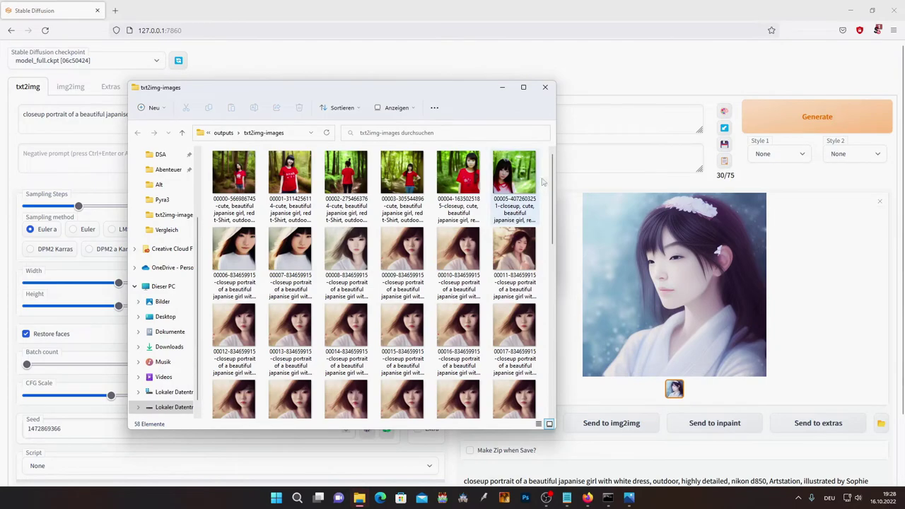
Maximize the txt2img-images folder window and show the files as extra large icons
{"action": "left_click_drag", "start_coordinate": [554, 174], "coordinate": [560, 302]}
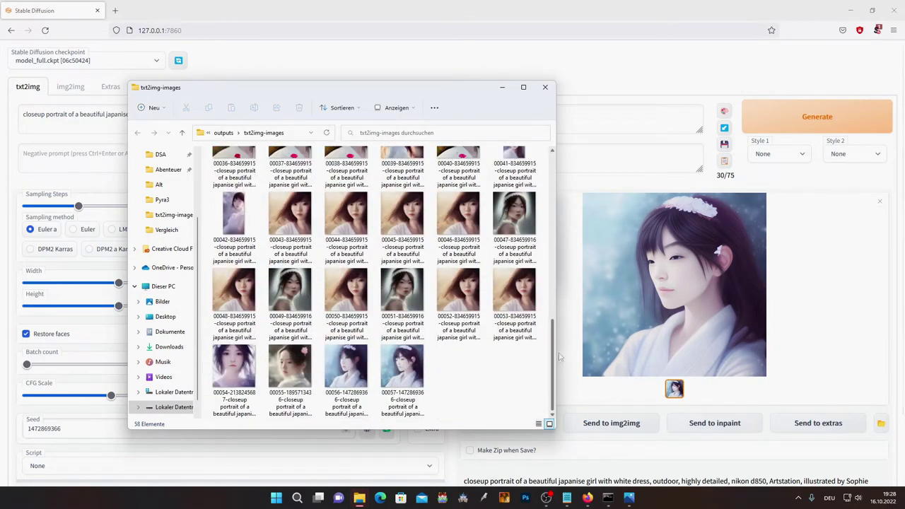
{"action": "left_click_drag", "start_coordinate": [560, 339], "coordinate": [550, 167]}
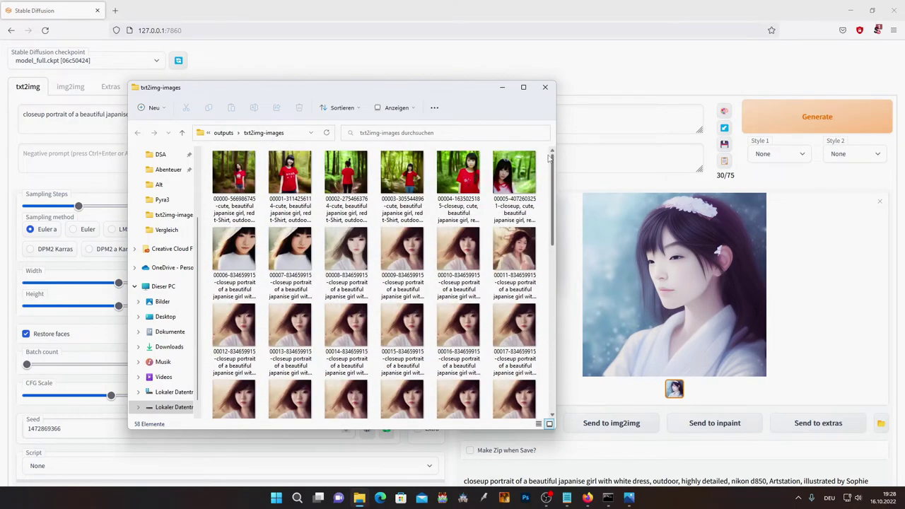
{"action": "left_click", "coordinate": [524, 87]}
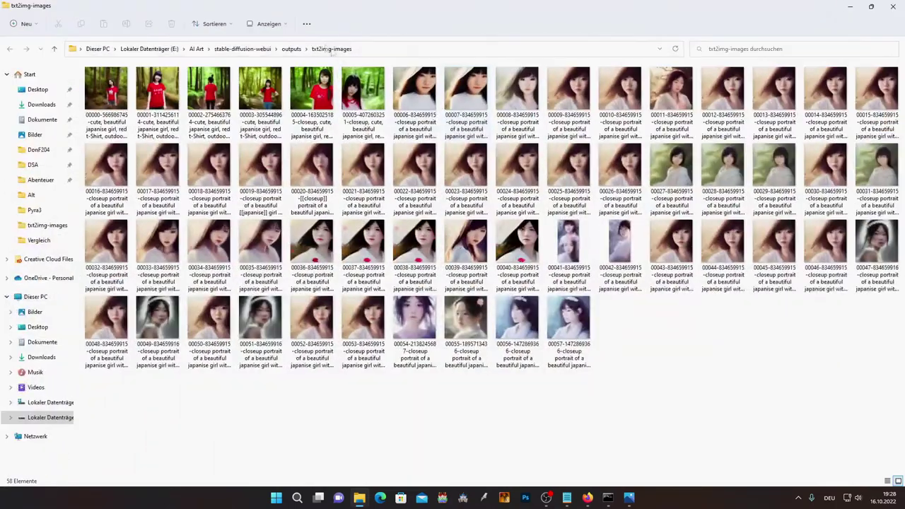
{"action": "left_click", "coordinate": [280, 29]}
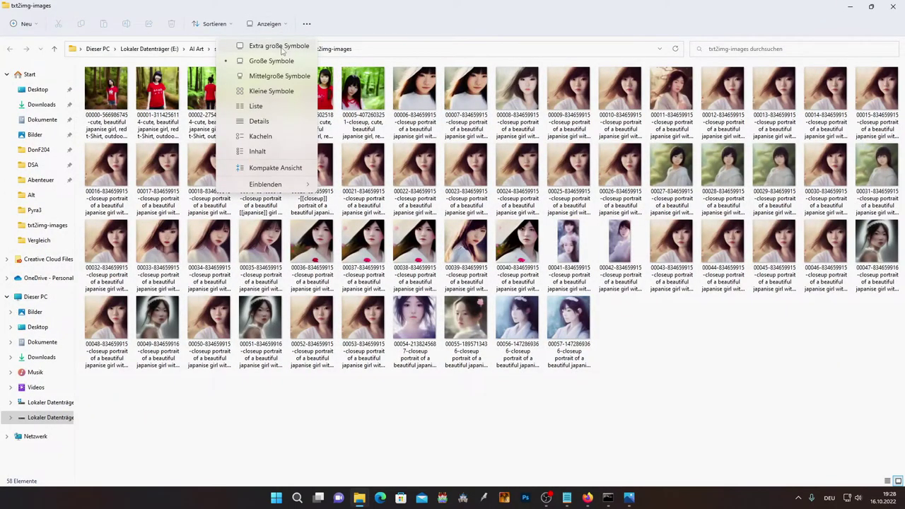
{"action": "left_click", "coordinate": [281, 46]}
Select the seed 834659915 within image 00014's file name
{"action": "scroll", "coordinate": [484, 330], "scroll_direction": "down", "scroll_amount": 15}
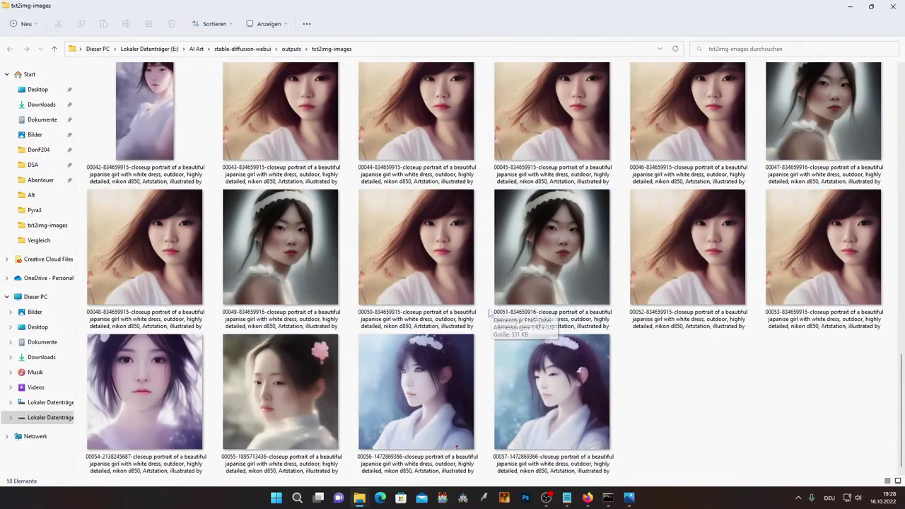
{"action": "scroll", "coordinate": [485, 330], "scroll_direction": "up", "scroll_amount": 8}
{"action": "scroll", "coordinate": [484, 330], "scroll_direction": "up", "scroll_amount": 7}
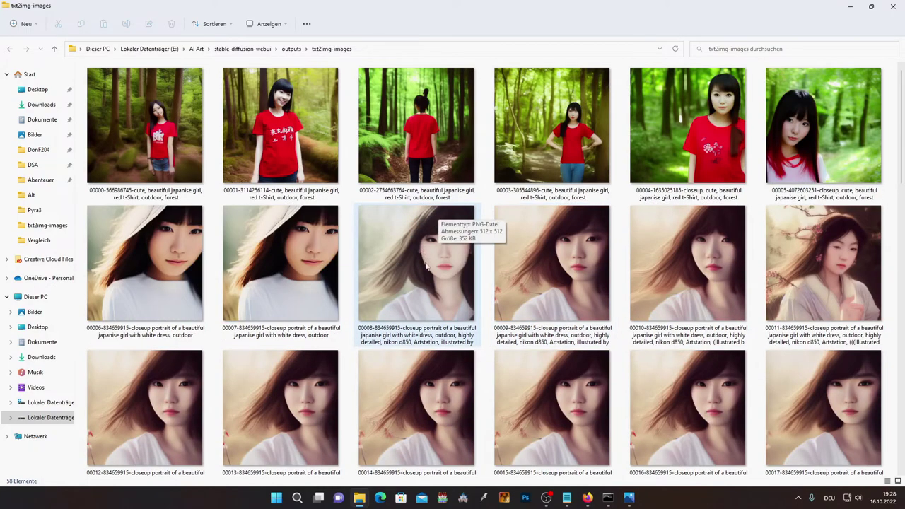
{"action": "scroll", "coordinate": [426, 269], "scroll_direction": "down", "scroll_amount": 4}
{"action": "left_click", "coordinate": [388, 174]}
{"action": "left_click", "coordinate": [382, 188]}
{"action": "double_click", "coordinate": [383, 188]}
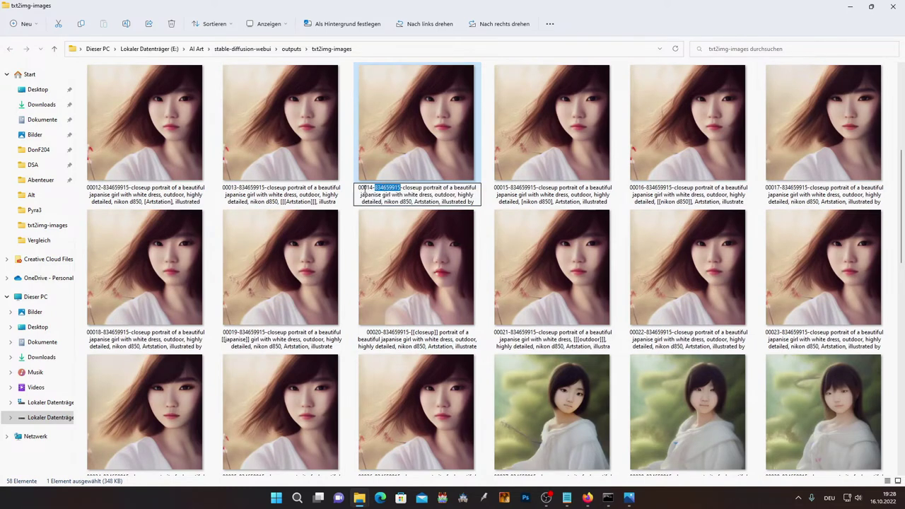
{"action": "left_click_drag", "start_coordinate": [372, 188], "coordinate": [344, 186]}
{"action": "left_click_drag", "start_coordinate": [376, 187], "coordinate": [485, 208]}
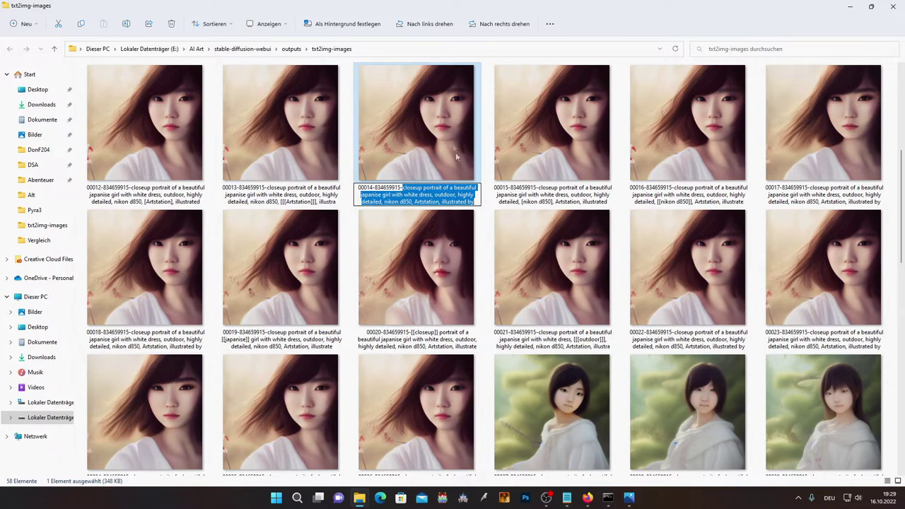
{"action": "scroll", "coordinate": [486, 204], "scroll_direction": "up", "scroll_amount": 4}
{"action": "left_click", "coordinate": [272, 182]}
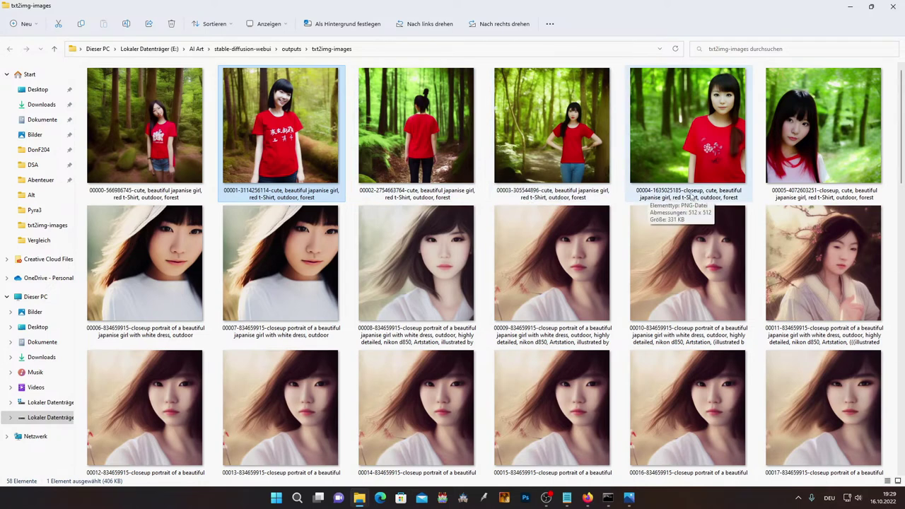
{"action": "left_click", "coordinate": [689, 197]}
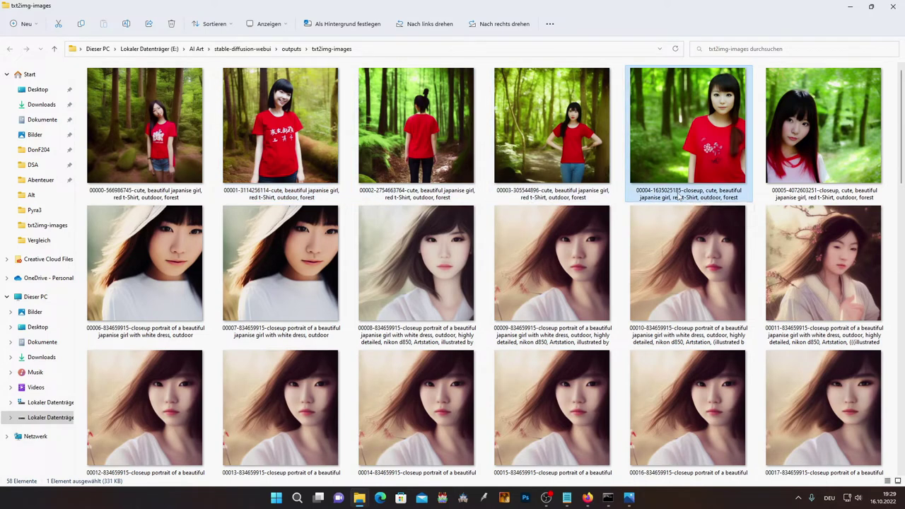
{"action": "left_click", "coordinate": [682, 199]}
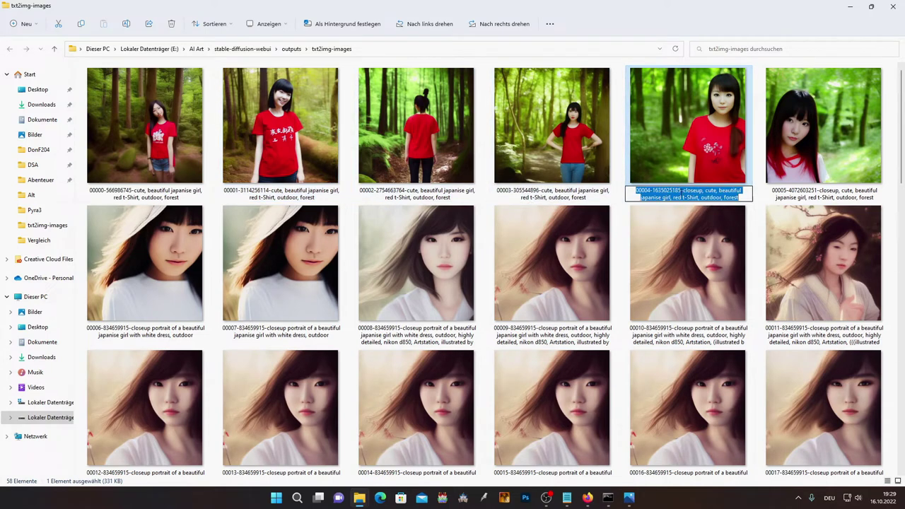
{"action": "double_click", "coordinate": [667, 191]}
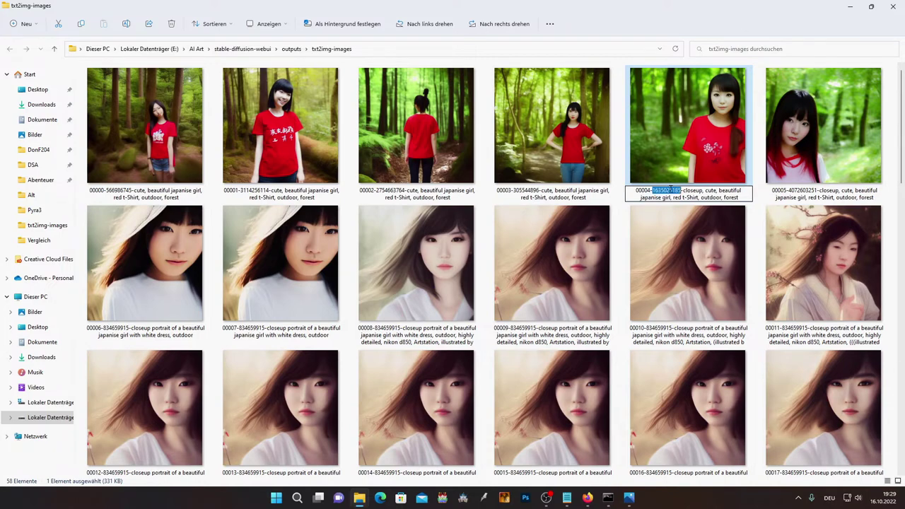
{"action": "right_click", "coordinate": [671, 191]}
{"action": "left_click", "coordinate": [631, 220]}
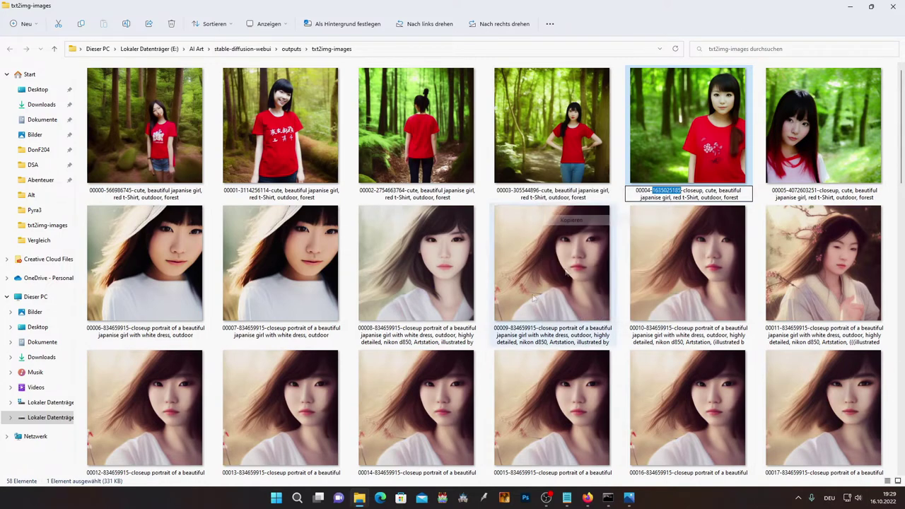
{"action": "left_click", "coordinate": [590, 499]}
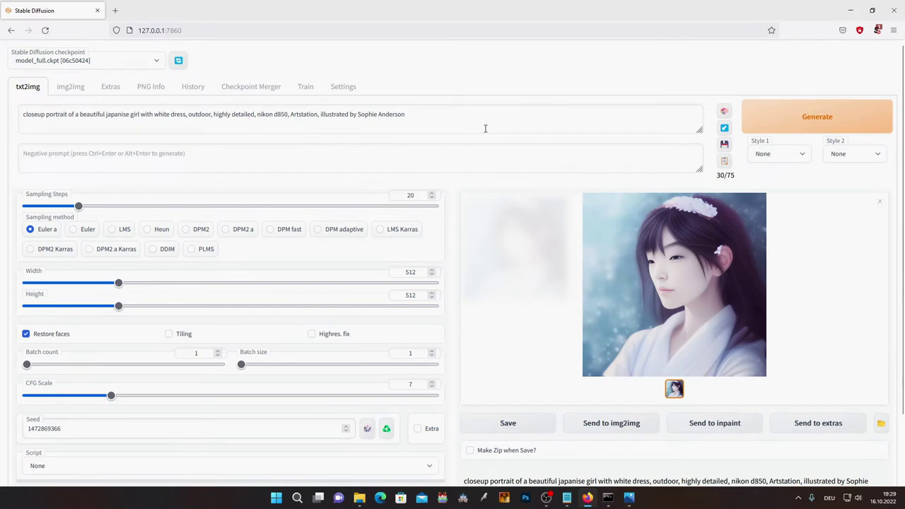
{"action": "left_click_drag", "start_coordinate": [485, 128], "coordinate": [1, 118]}
{"action": "left_click_drag", "start_coordinate": [77, 428], "coordinate": [2, 435]}
{"action": "key", "text": "ctrl+v"}
Select the prompt words in image 00004's file name in the image folder
{"action": "mouse_move", "coordinate": [360, 497]}
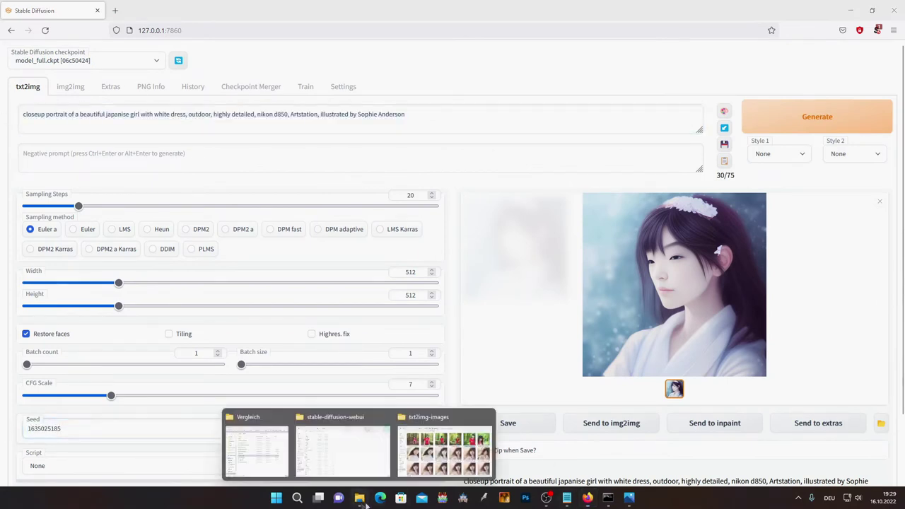
{"action": "left_click", "coordinate": [444, 449]}
{"action": "left_click", "coordinate": [694, 190]}
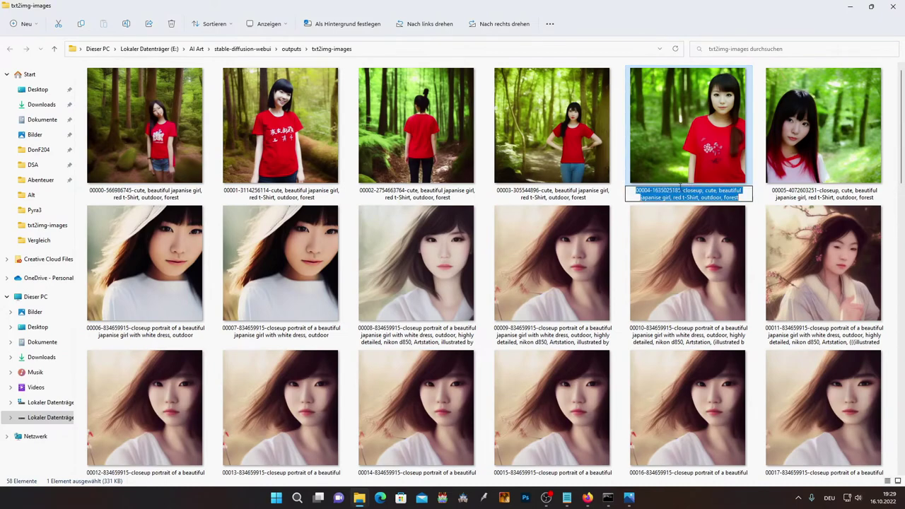
{"action": "left_click_drag", "start_coordinate": [683, 191], "coordinate": [775, 210]}
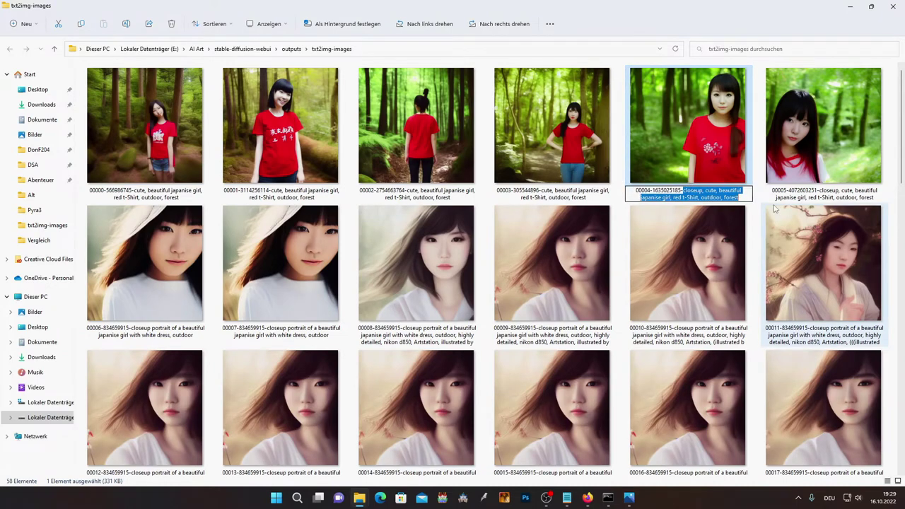
{"action": "left_click", "coordinate": [850, 7]}
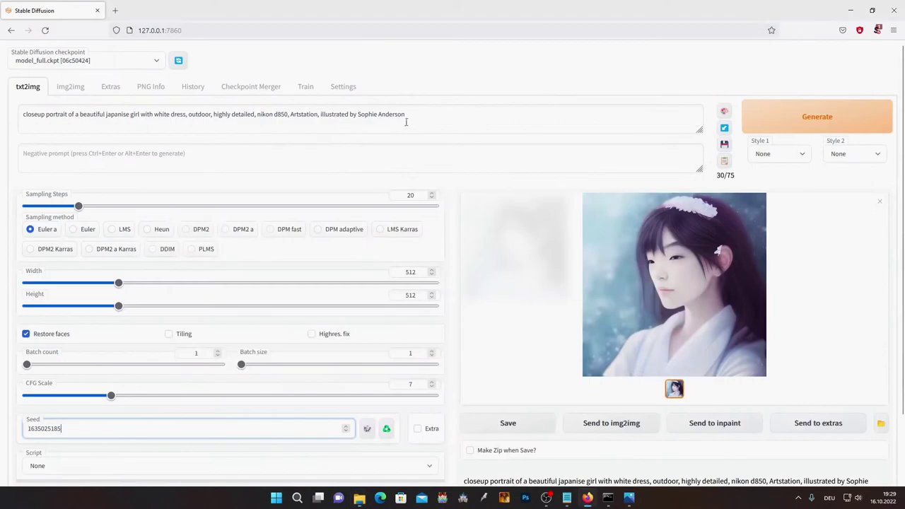
Replace the prompt with 'closeup, cute, beautiful japanese girl, red t-Shirt, outdoor, forest' and generate
{"action": "left_click", "coordinate": [437, 117]}
{"action": "key", "text": "ctrl+a"}
{"action": "type", "text": "closeup, cute, beautiful japanise girl, red t-Shirt, outdoor, forest"}
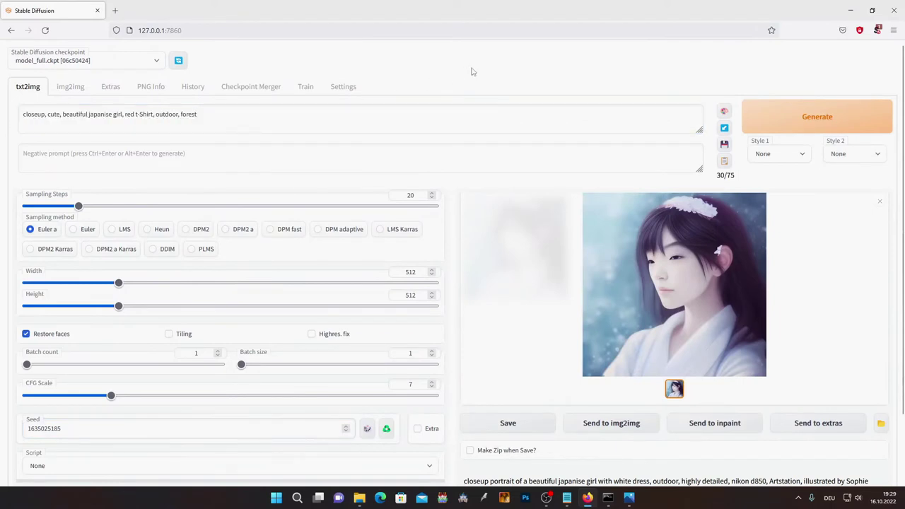
{"action": "left_click", "coordinate": [796, 119]}
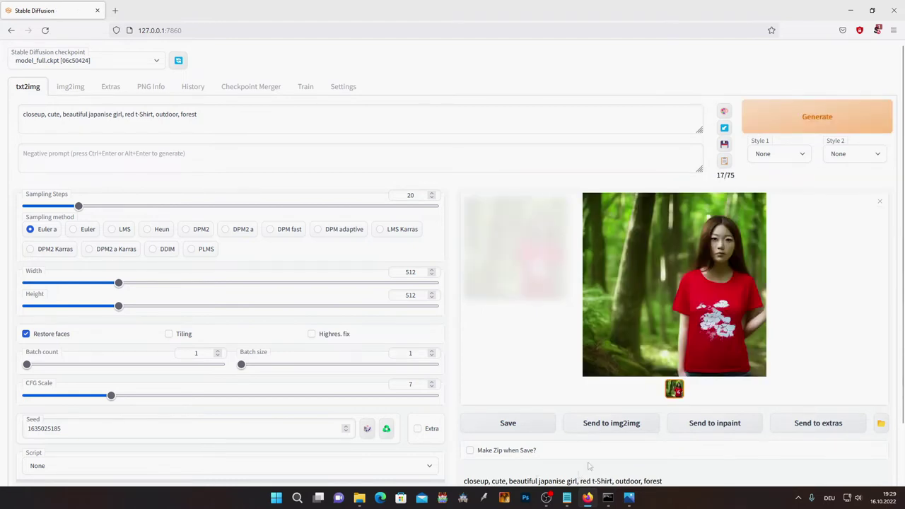
Check the image folder again, then toggle Restore faces off and back on
{"action": "mouse_move", "coordinate": [360, 497]}
{"action": "left_click", "coordinate": [444, 447]}
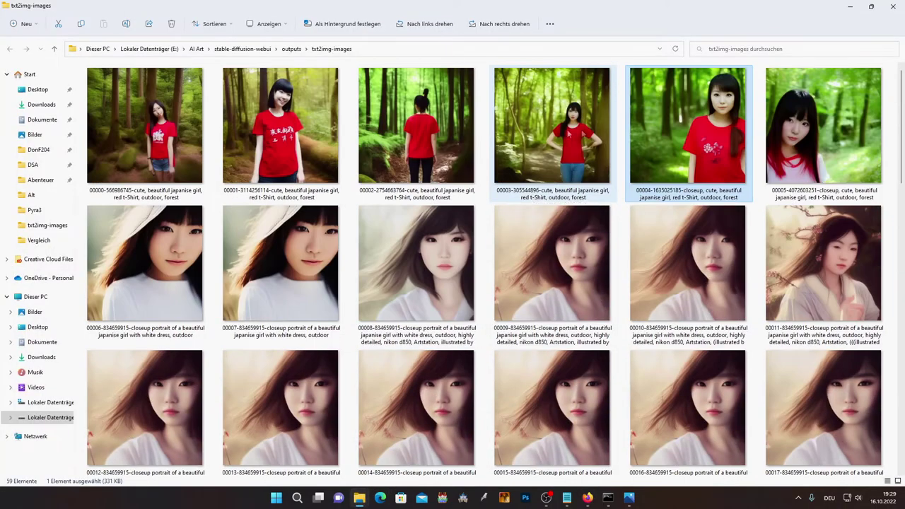
{"action": "left_click", "coordinate": [848, 6]}
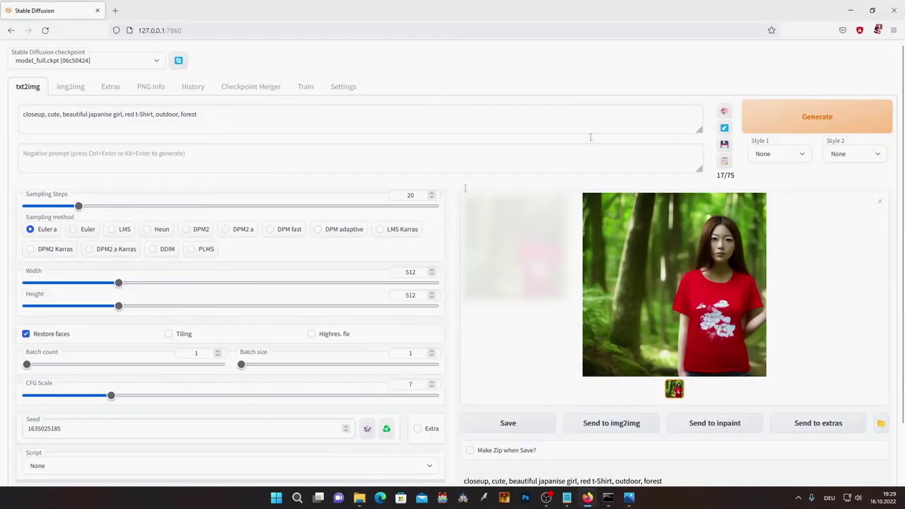
{"action": "left_click", "coordinate": [62, 335]}
{"action": "left_click", "coordinate": [90, 114]}
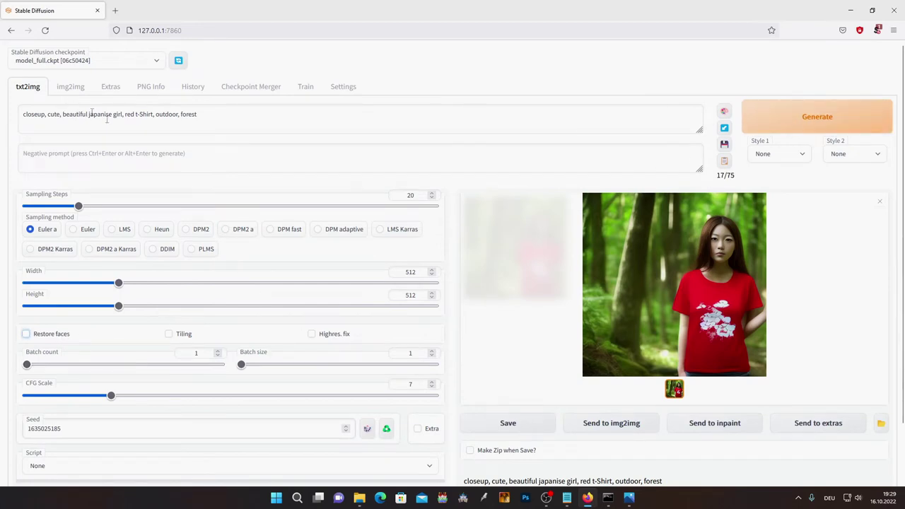
{"action": "left_click", "coordinate": [35, 336]}
{"action": "left_click", "coordinate": [95, 64]}
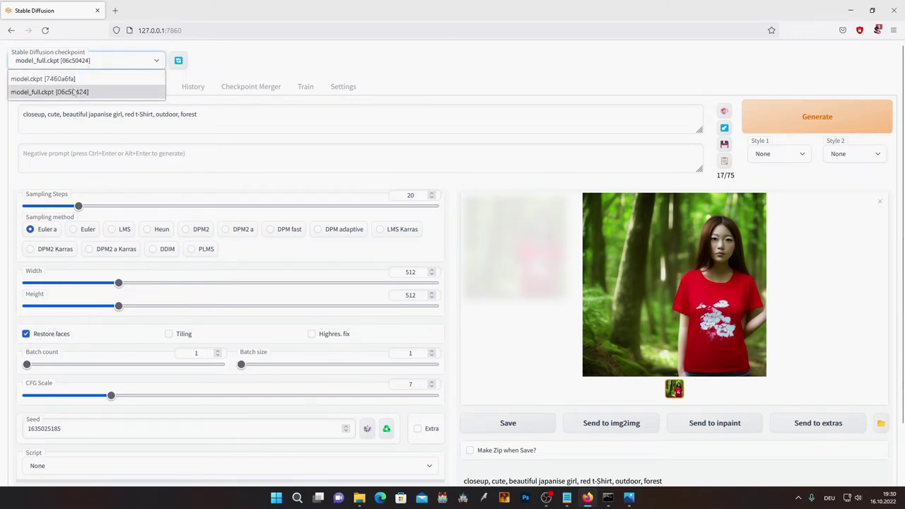
Switch the checkpoint to model.ckpt and generate the forest portrait with it
{"action": "left_click", "coordinate": [145, 64]}
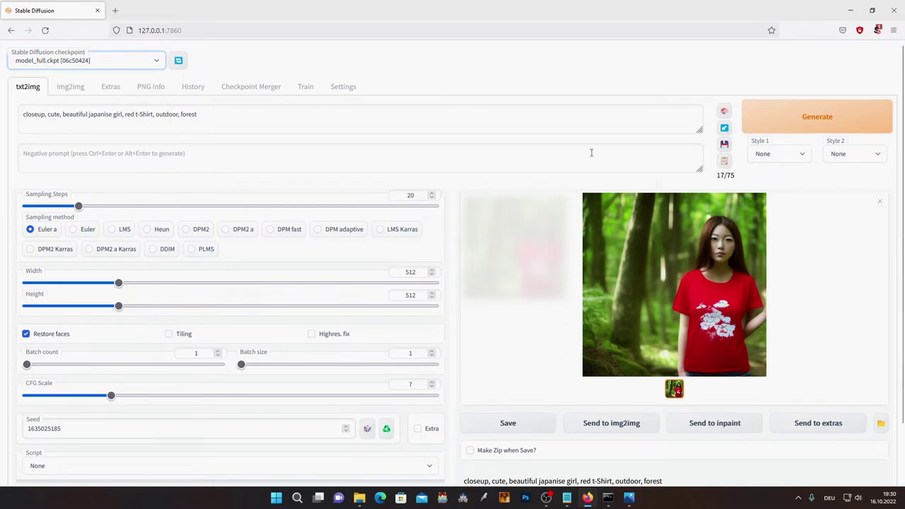
{"action": "left_click", "coordinate": [96, 63]}
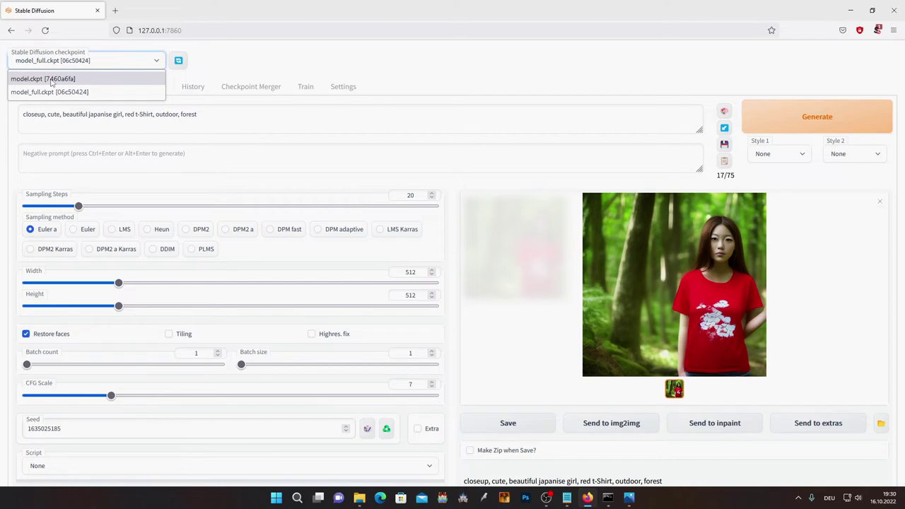
{"action": "left_click", "coordinate": [51, 81]}
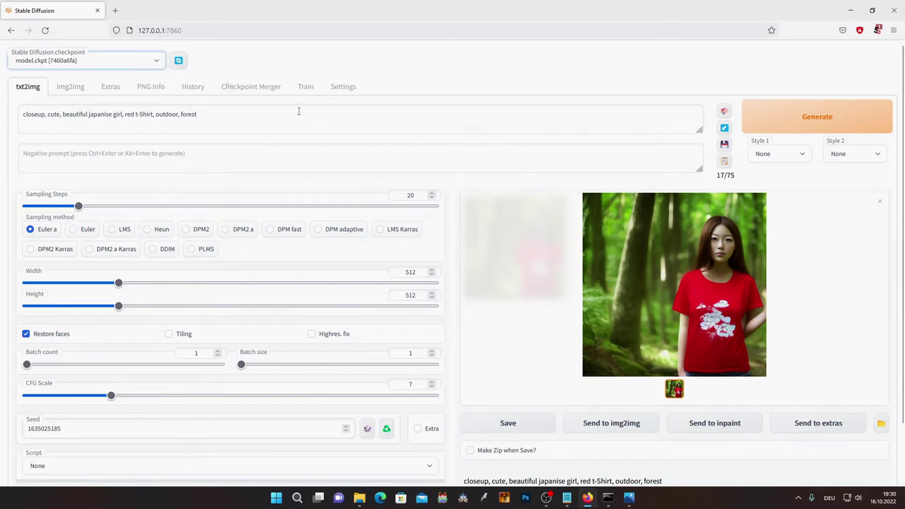
{"action": "left_click", "coordinate": [838, 124]}
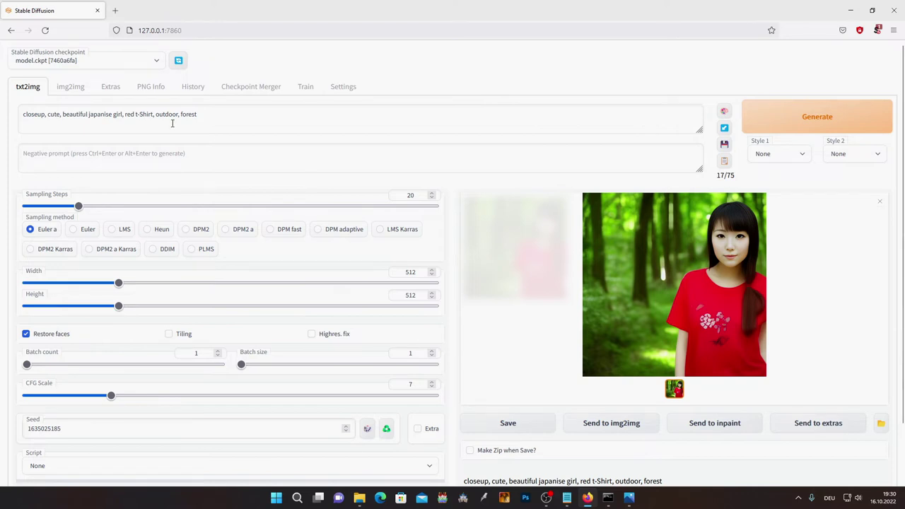
Reopen the checkpoint list to confirm model.ckpt stays selected
{"action": "left_click", "coordinate": [115, 67]}
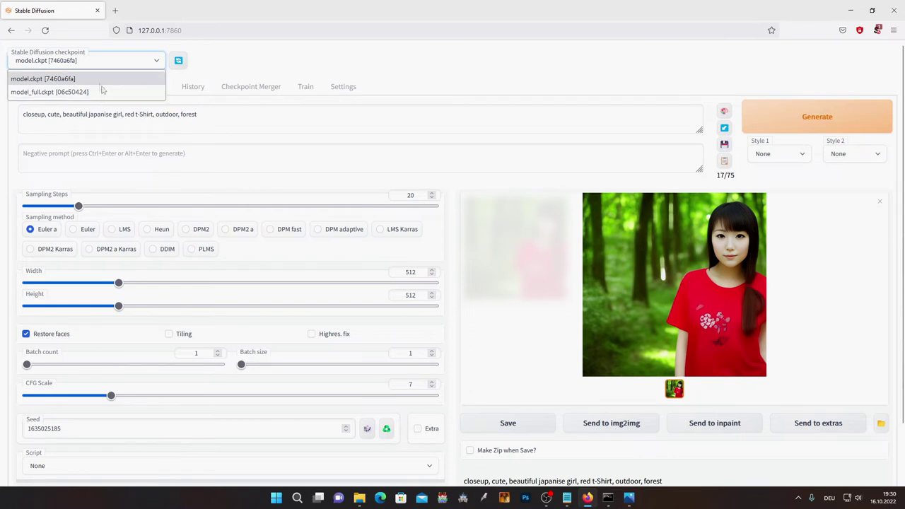
{"action": "left_click", "coordinate": [251, 67]}
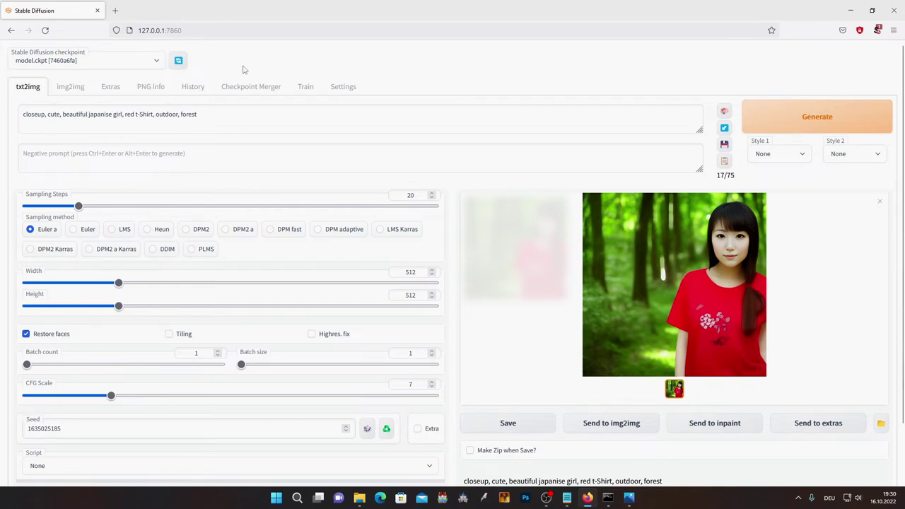
{"action": "scroll", "coordinate": [548, 247], "scroll_direction": "down", "scroll_amount": 1}
{"action": "scroll", "coordinate": [549, 248], "scroll_direction": "up", "scroll_amount": 1}
{"action": "left_click", "coordinate": [343, 89]}
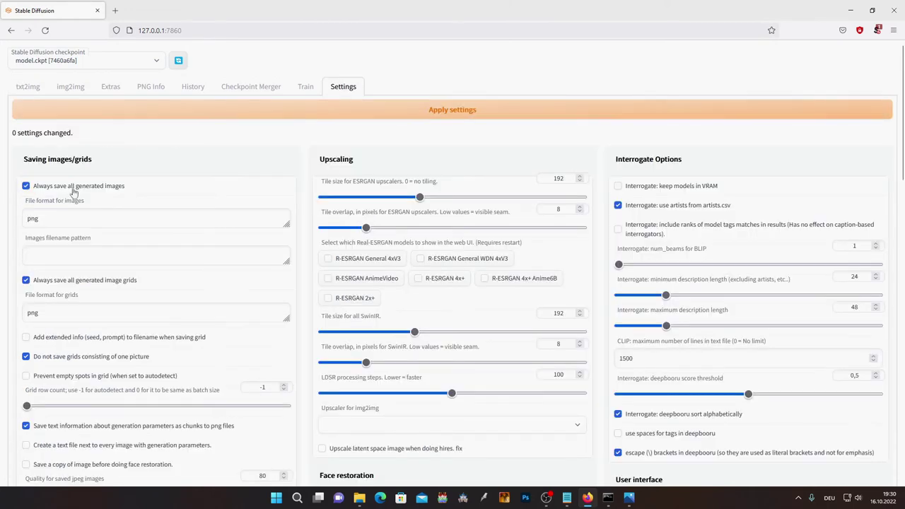
{"action": "left_click", "coordinate": [50, 187]}
{"action": "left_click", "coordinate": [94, 188]}
{"action": "left_click", "coordinate": [28, 87]}
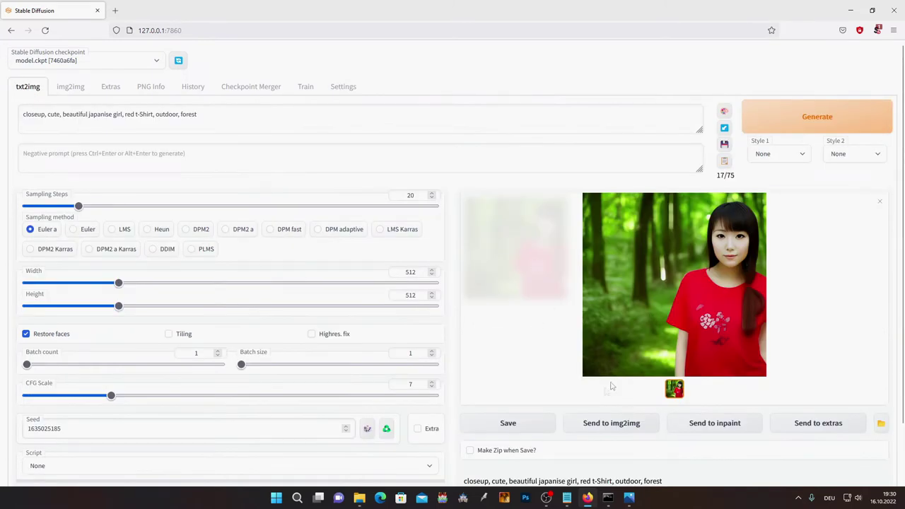
{"action": "scroll", "coordinate": [616, 377], "scroll_direction": "down", "scroll_amount": 2}
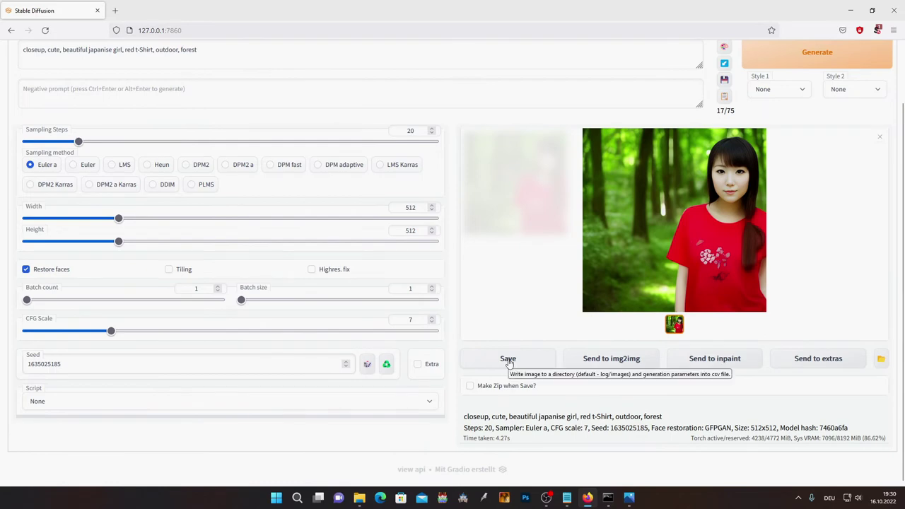
{"action": "scroll", "coordinate": [508, 361], "scroll_direction": "up", "scroll_amount": 2}
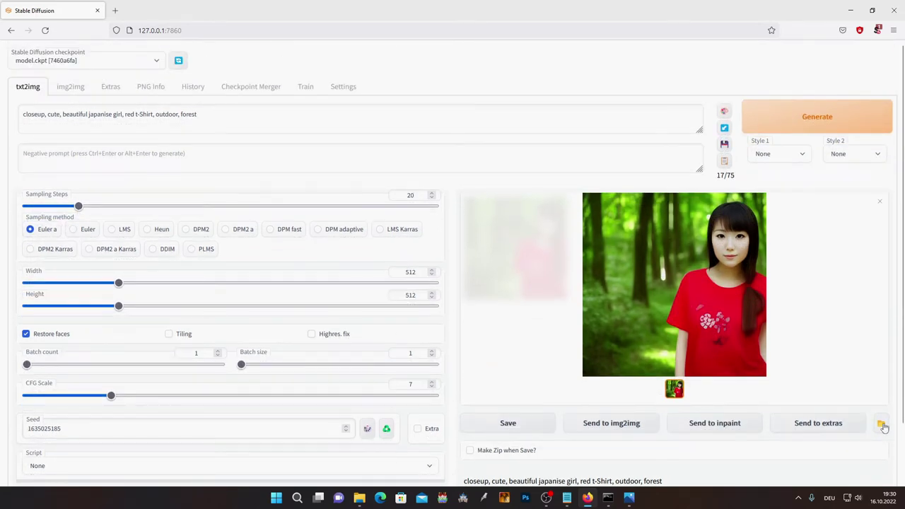
{"action": "left_click", "coordinate": [881, 423]}
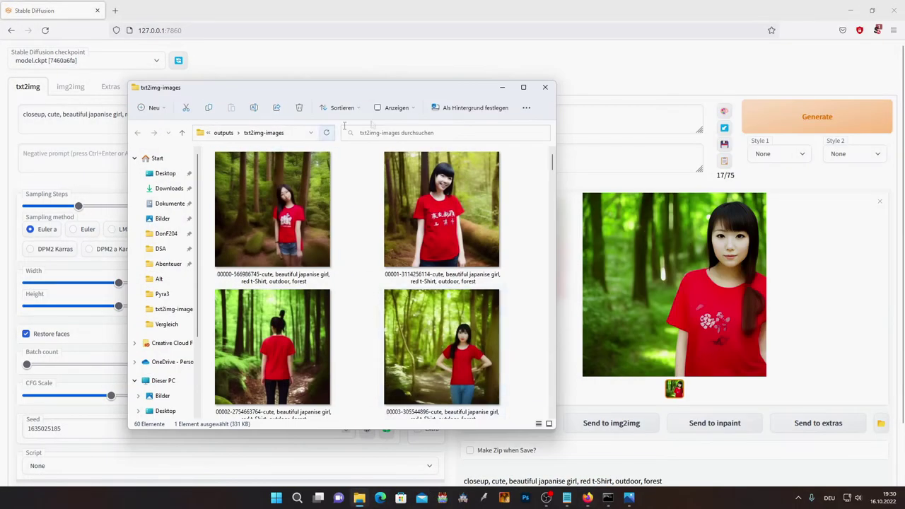
Go up to the stable-diffusion-webui folder in File Explorer
{"action": "left_click", "coordinate": [223, 133]}
{"action": "left_click", "coordinate": [226, 134]}
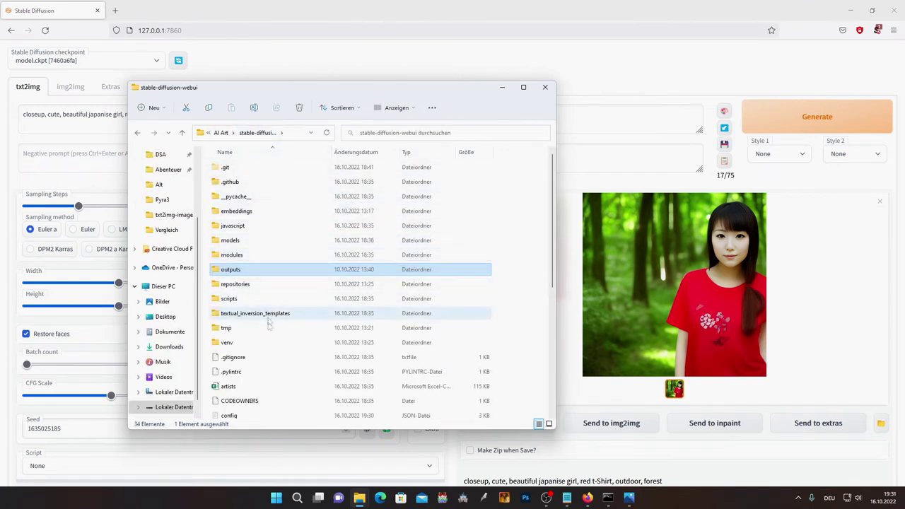
{"action": "left_click", "coordinate": [502, 87]}
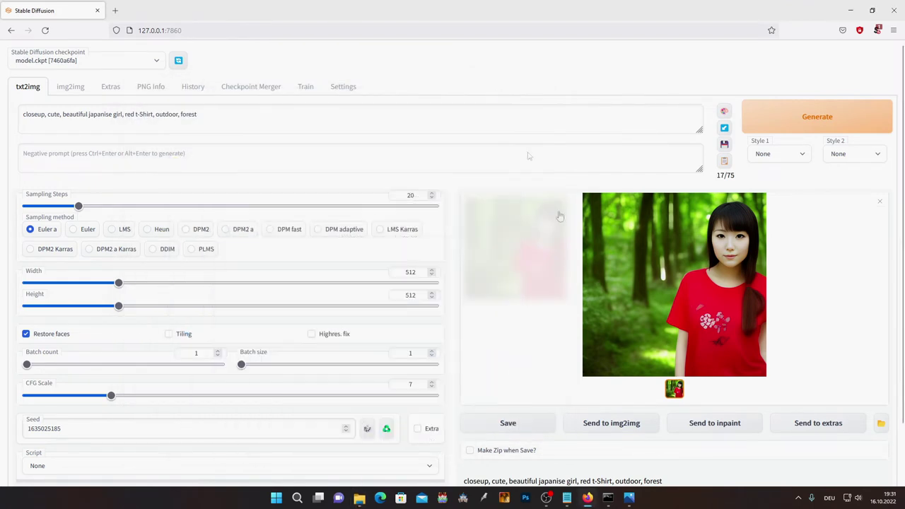
Save the portrait from the web UI and locate it in the log\images folder
{"action": "left_click", "coordinate": [502, 427]}
{"action": "mouse_move", "coordinate": [359, 497]}
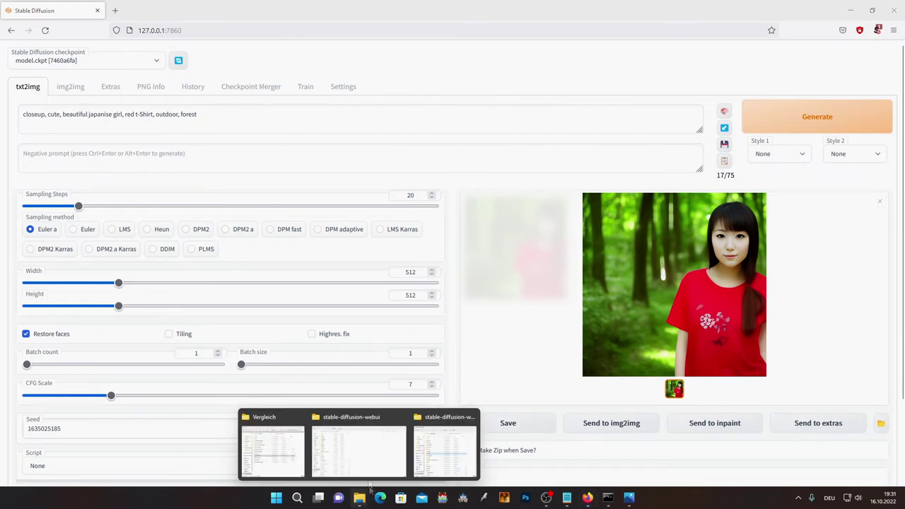
{"action": "left_click", "coordinate": [459, 462]}
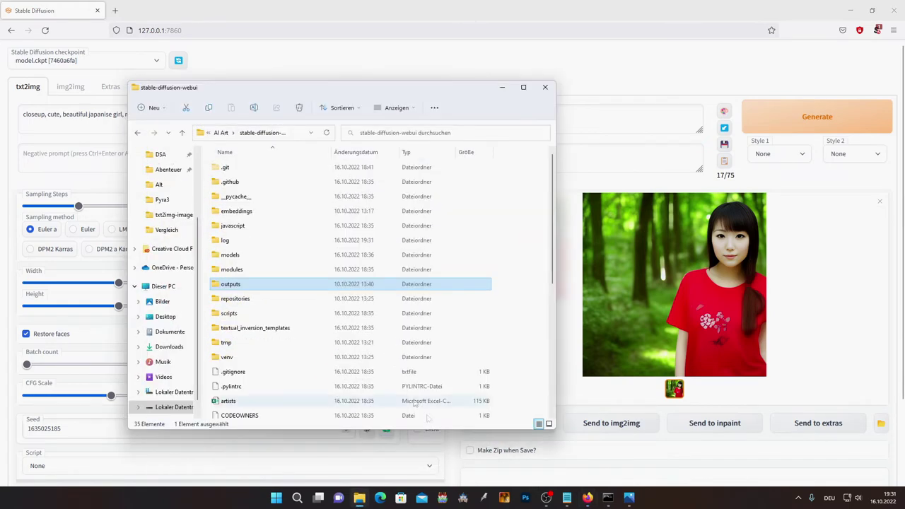
{"action": "double_click", "coordinate": [249, 241]}
{"action": "double_click", "coordinate": [248, 170]}
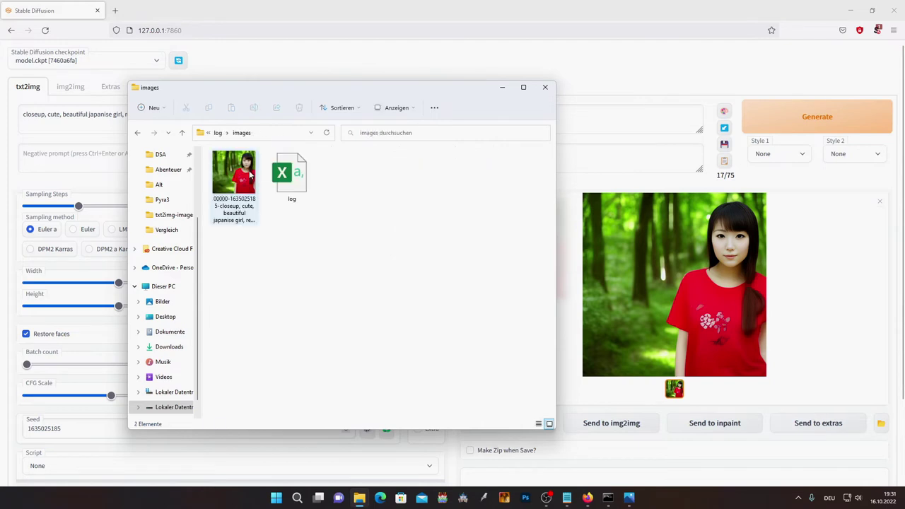
{"action": "left_click", "coordinate": [249, 177]}
{"action": "left_click", "coordinate": [309, 266]}
{"action": "left_click", "coordinate": [502, 87]}
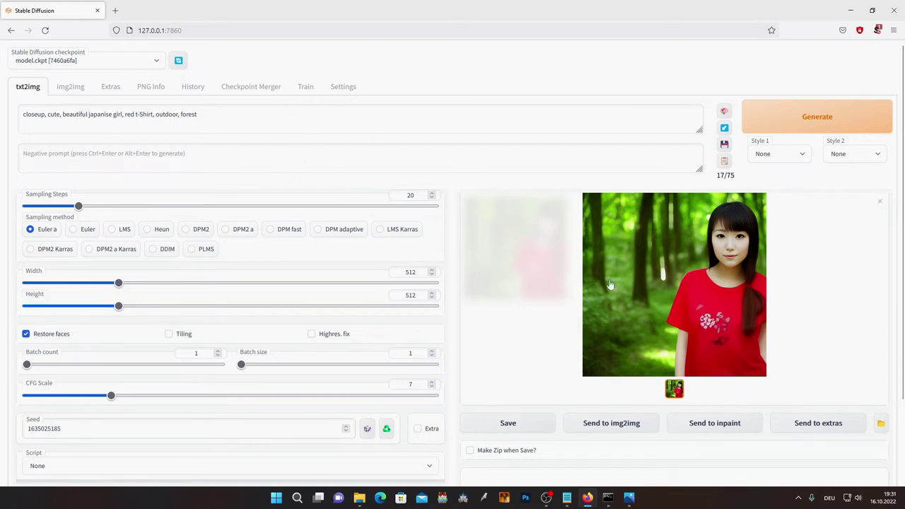
Check the Settings page, then save the red t-shirt forest portrait from txt2img as a PNG
{"action": "left_click", "coordinate": [346, 87]}
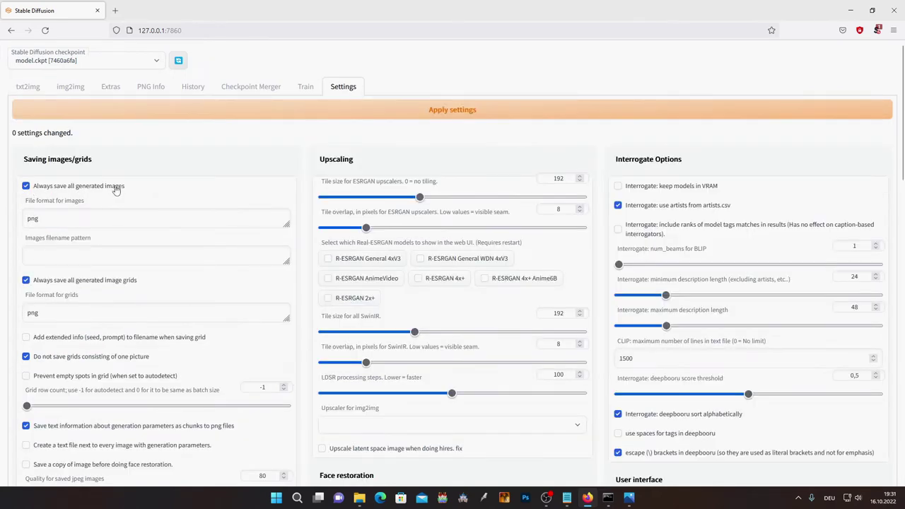
{"action": "left_click", "coordinate": [40, 92]}
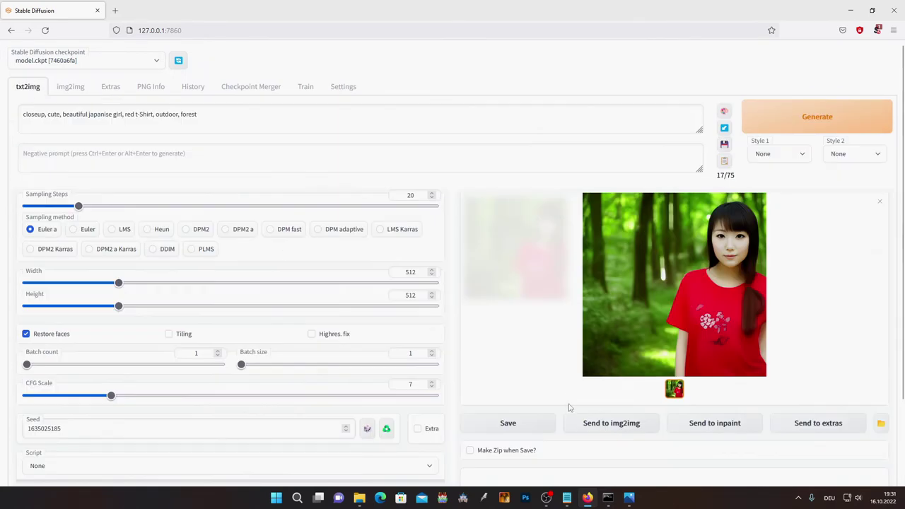
{"action": "left_click", "coordinate": [508, 422]}
{"action": "scroll", "coordinate": [448, 283], "scroll_direction": "down", "scroll_amount": 1}
{"action": "scroll", "coordinate": [449, 282], "scroll_direction": "up", "scroll_amount": 1}
{"action": "scroll", "coordinate": [450, 283], "scroll_direction": "down", "scroll_amount": 2}
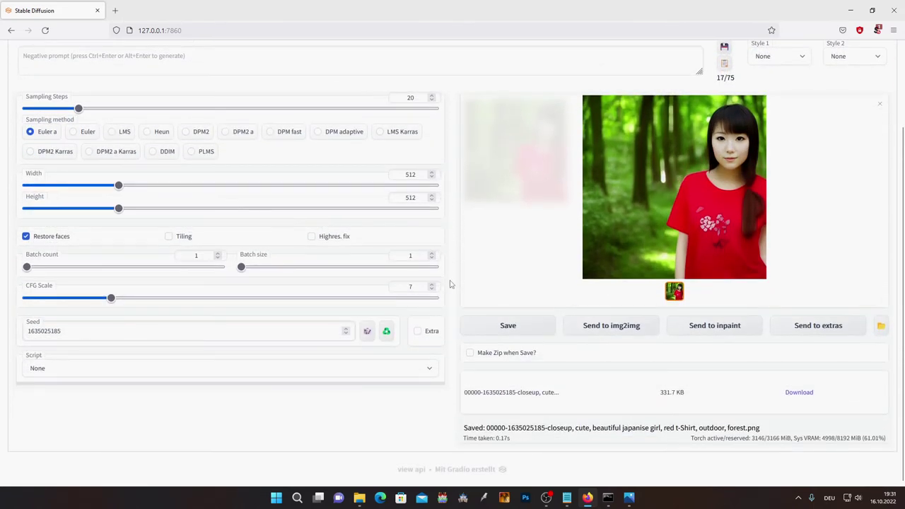
{"action": "scroll", "coordinate": [457, 295], "scroll_direction": "up", "scroll_amount": 2}
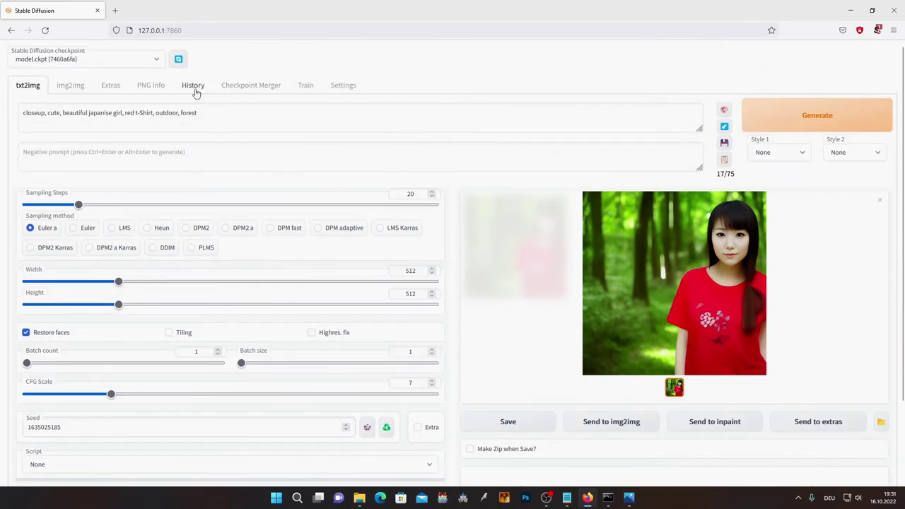
{"action": "left_click", "coordinate": [197, 93]}
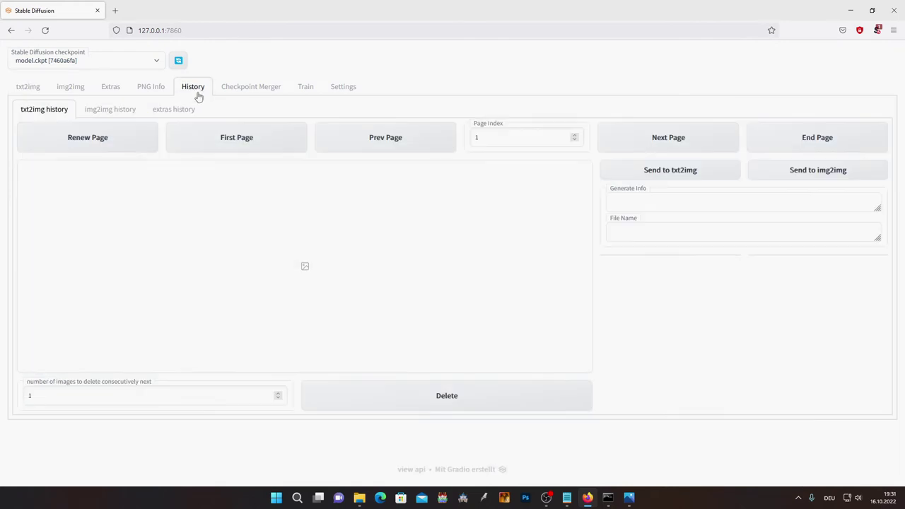
Reload the txt2img history gallery and browse its first and second pages
{"action": "left_click", "coordinate": [71, 145]}
{"action": "scroll", "coordinate": [332, 275], "scroll_direction": "down", "scroll_amount": 5}
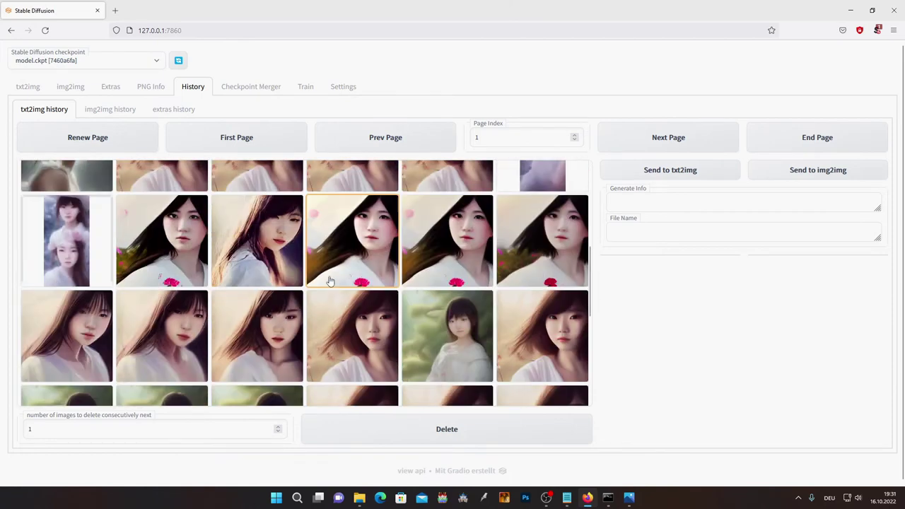
{"action": "scroll", "coordinate": [332, 290], "scroll_direction": "up", "scroll_amount": 2}
{"action": "scroll", "coordinate": [334, 291], "scroll_direction": "up", "scroll_amount": 2}
{"action": "scroll", "coordinate": [336, 293], "scroll_direction": "up", "scroll_amount": 2}
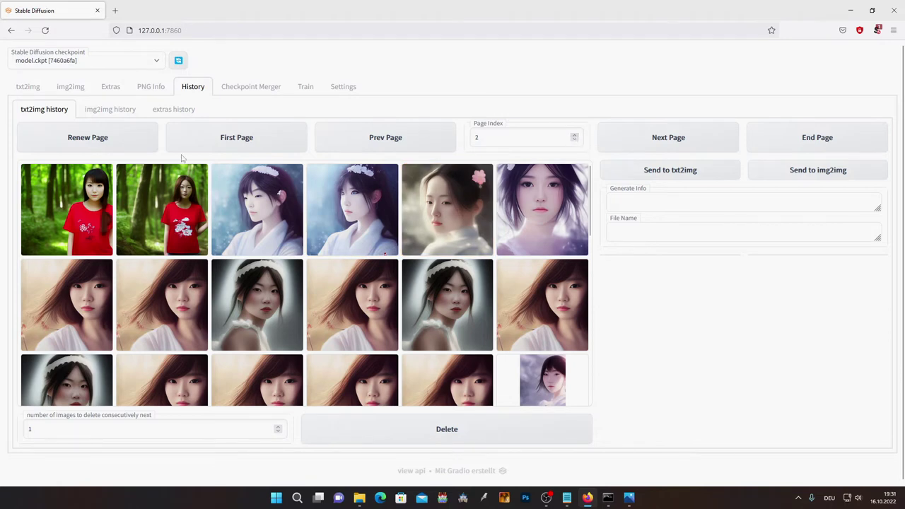
{"action": "left_click", "coordinate": [79, 149]}
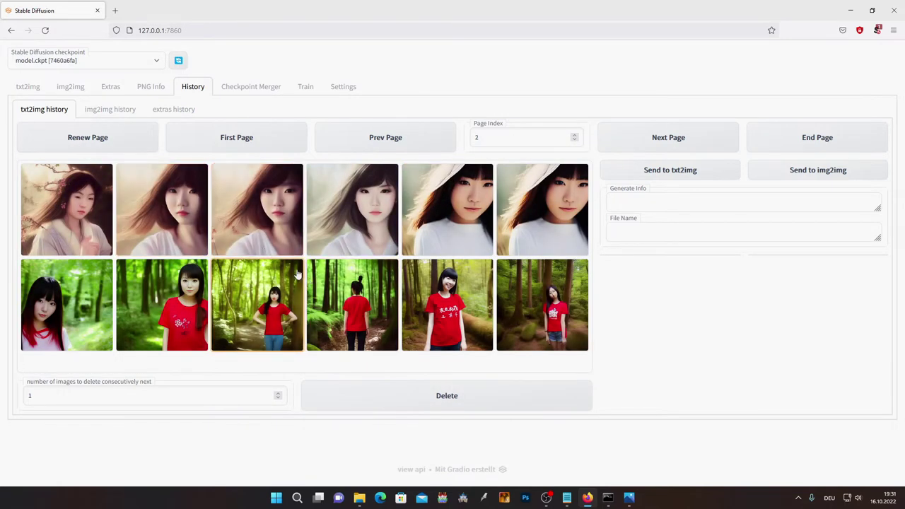
{"action": "left_click", "coordinate": [577, 144]}
{"action": "left_click", "coordinate": [87, 150]}
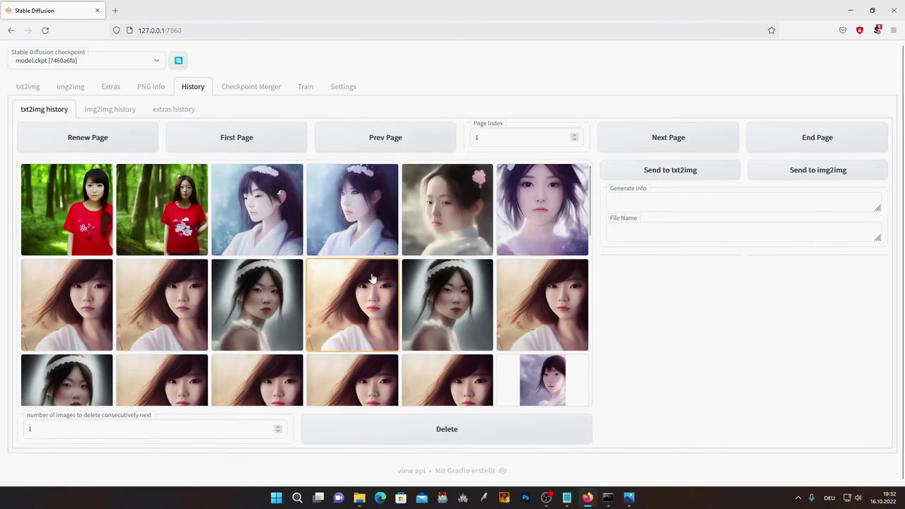
Open white-dress closeup portrait 00044 to show its generation info
{"action": "scroll", "coordinate": [377, 287], "scroll_direction": "down", "scroll_amount": 2}
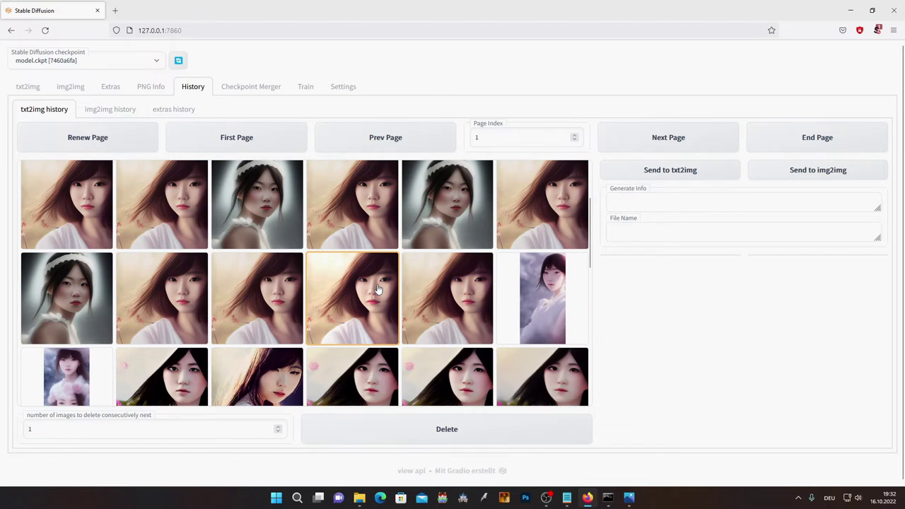
{"action": "scroll", "coordinate": [378, 290], "scroll_direction": "down", "scroll_amount": 1}
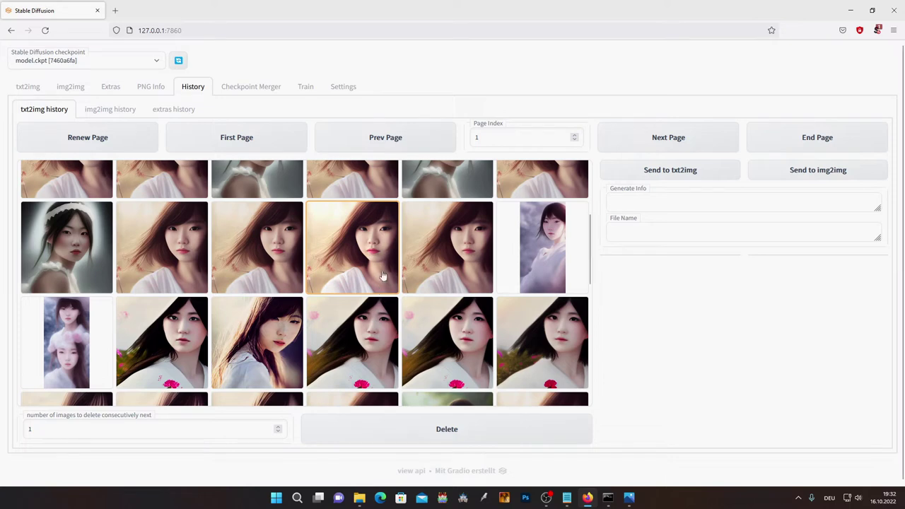
{"action": "scroll", "coordinate": [380, 283], "scroll_direction": "up", "scroll_amount": 1}
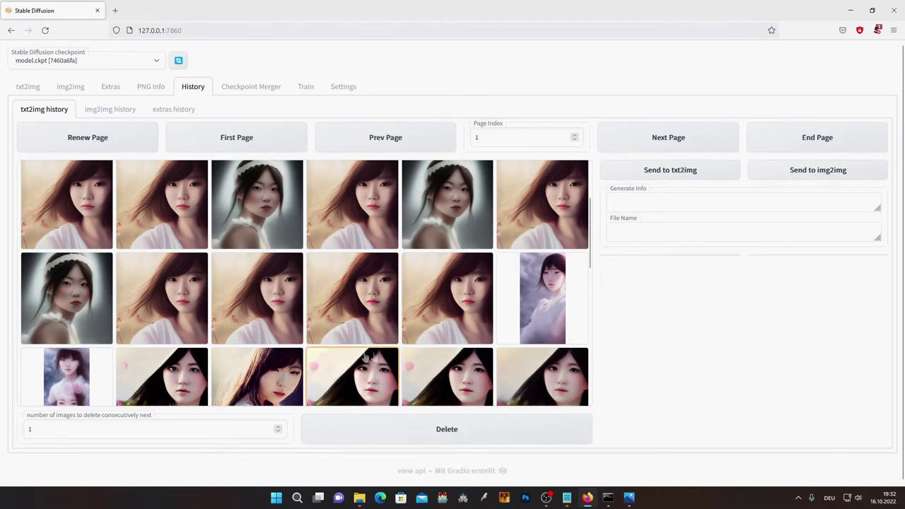
{"action": "left_click", "coordinate": [373, 297]}
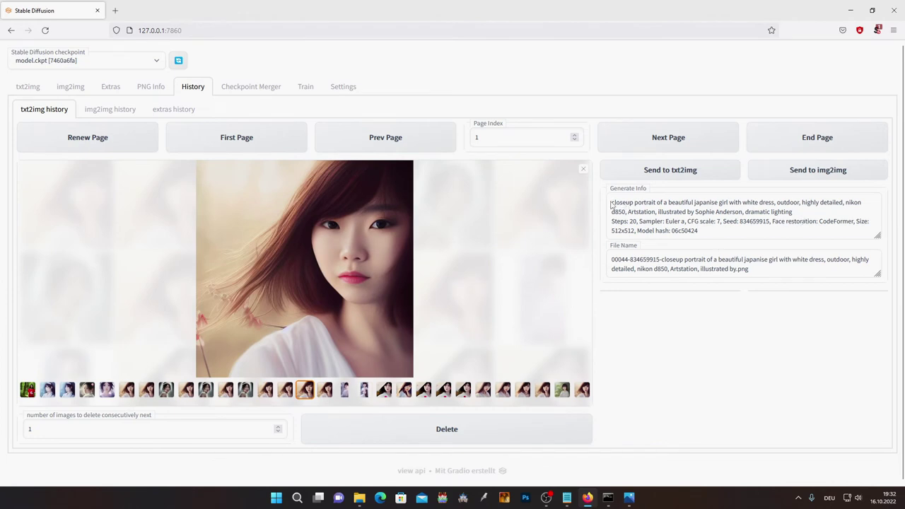
Copy the white-dress portrait's full generation info text
{"action": "left_click_drag", "start_coordinate": [613, 206], "coordinate": [714, 235]}
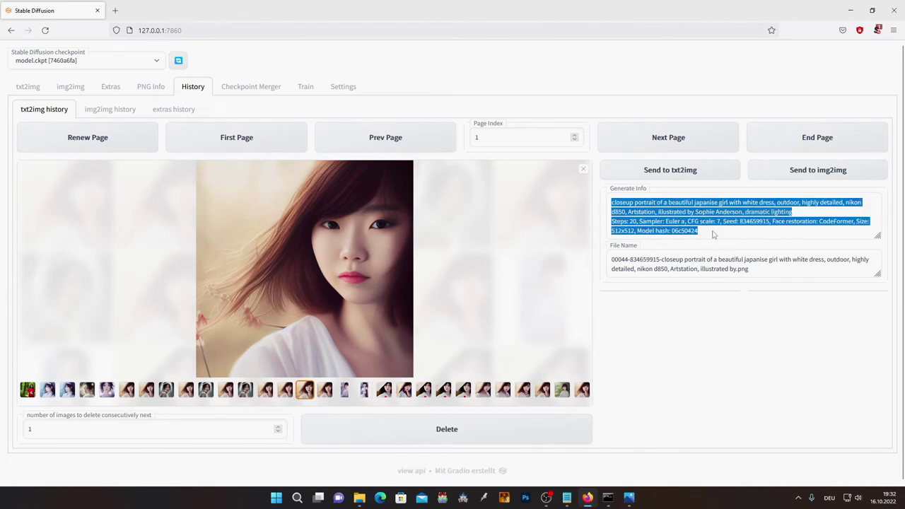
{"action": "right_click", "coordinate": [705, 214]}
{"action": "left_click", "coordinate": [727, 265]}
Paste the info over the txt2img prompt and read in its parameters, seed 834659915
{"action": "left_click", "coordinate": [28, 86]}
{"action": "left_click_drag", "start_coordinate": [219, 128], "coordinate": [1, 125]}
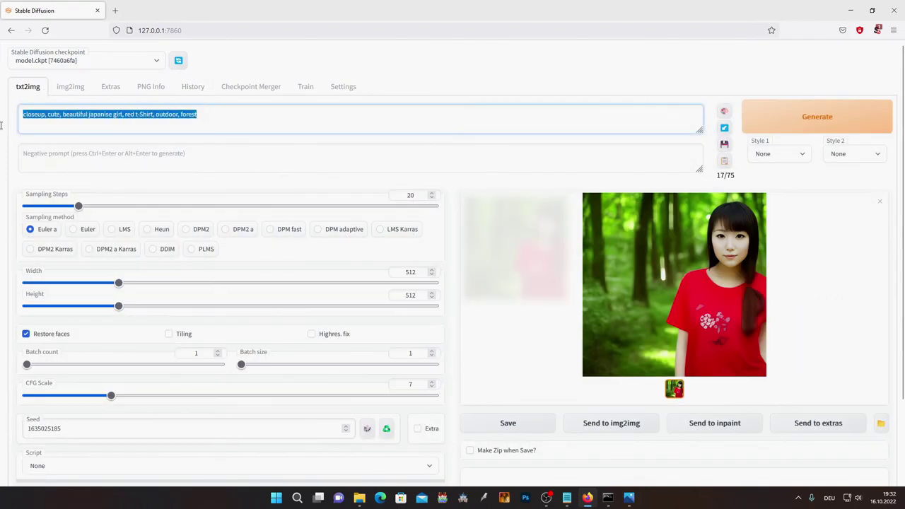
{"action": "key", "text": "ctrl+v"}
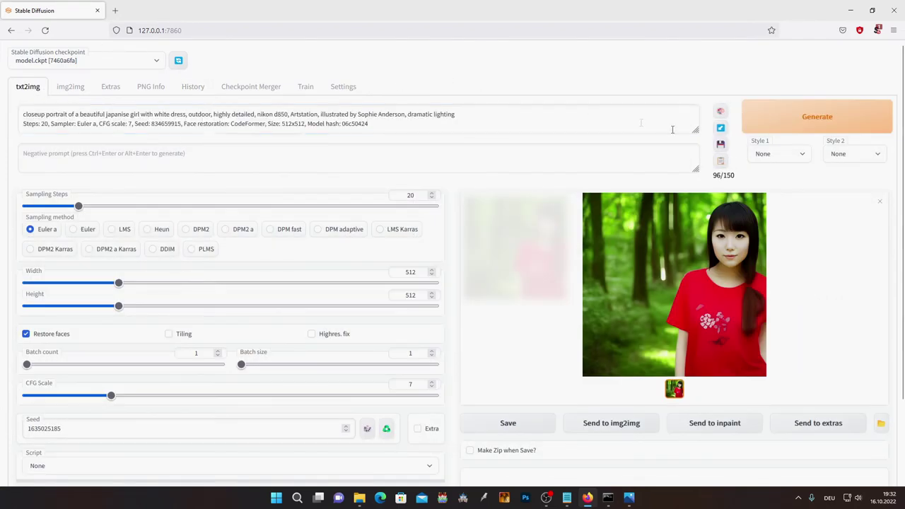
{"action": "left_click", "coordinate": [721, 128]}
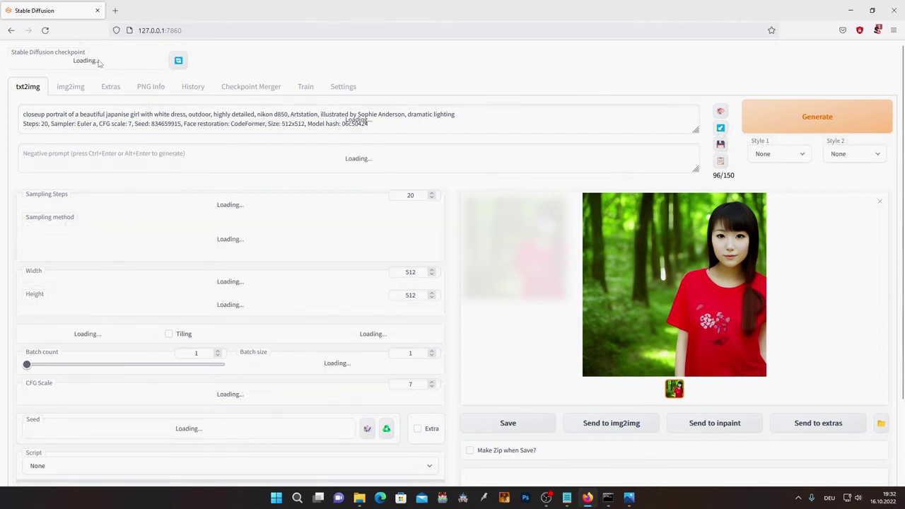
Send image 00044's prompt and seed 834659915 to txt2img and regenerate the white-dress portrait
{"action": "left_click", "coordinate": [193, 87]}
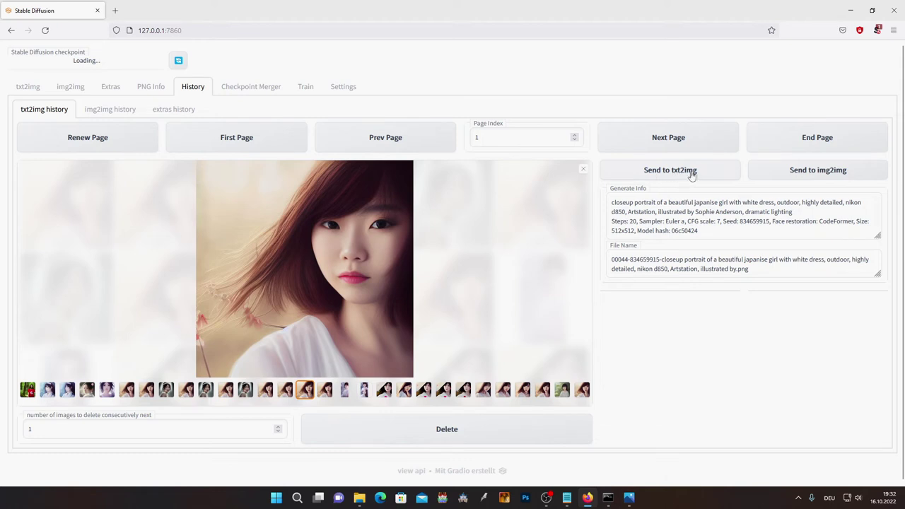
{"action": "left_click", "coordinate": [679, 177]}
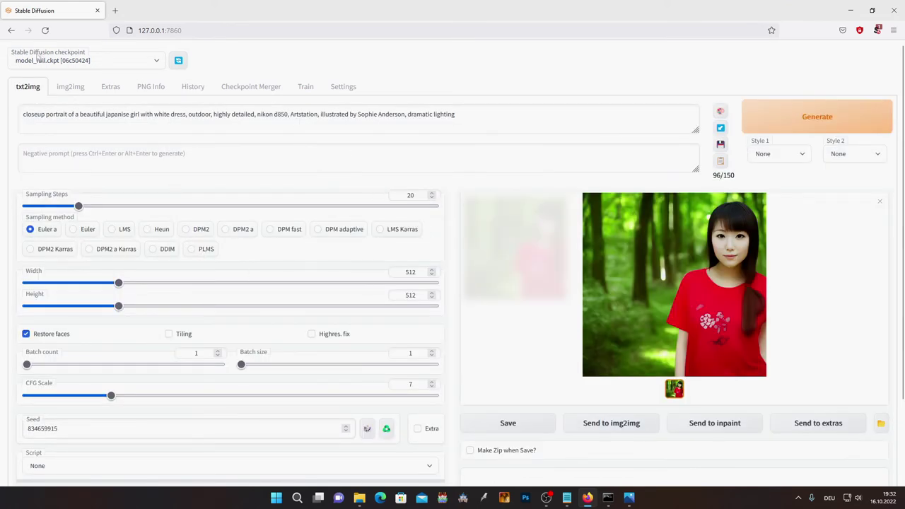
{"action": "left_click", "coordinate": [799, 115]}
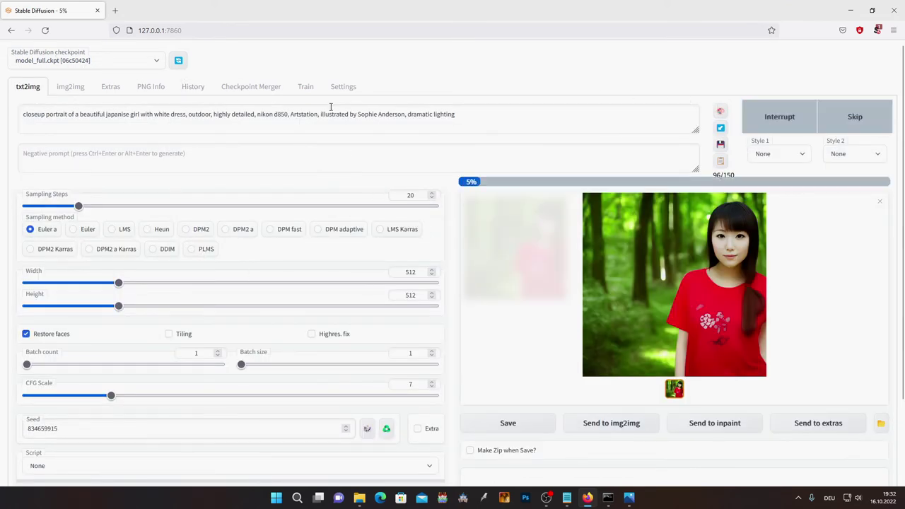
{"action": "left_click", "coordinate": [191, 92]}
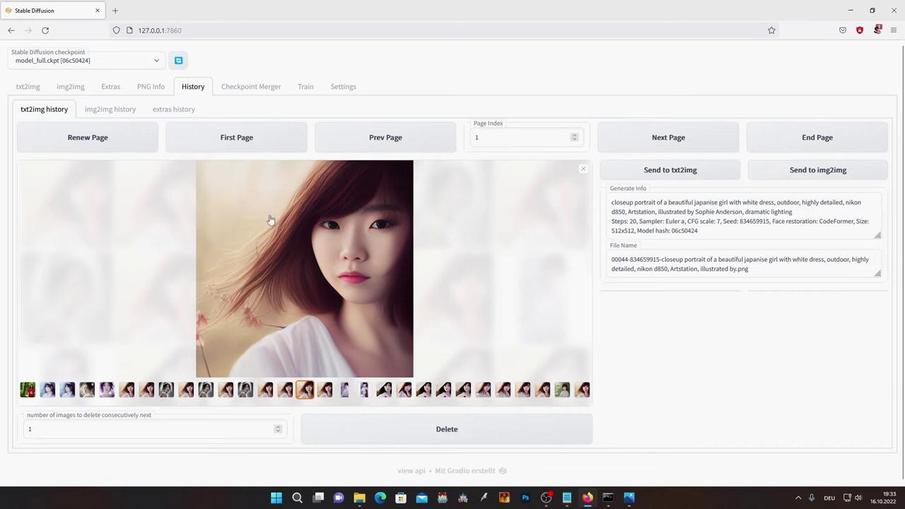
Send history image 00051's prompt to txt2img and regenerate the headband portrait with seed 834659916
{"action": "left_click", "coordinate": [162, 393]}
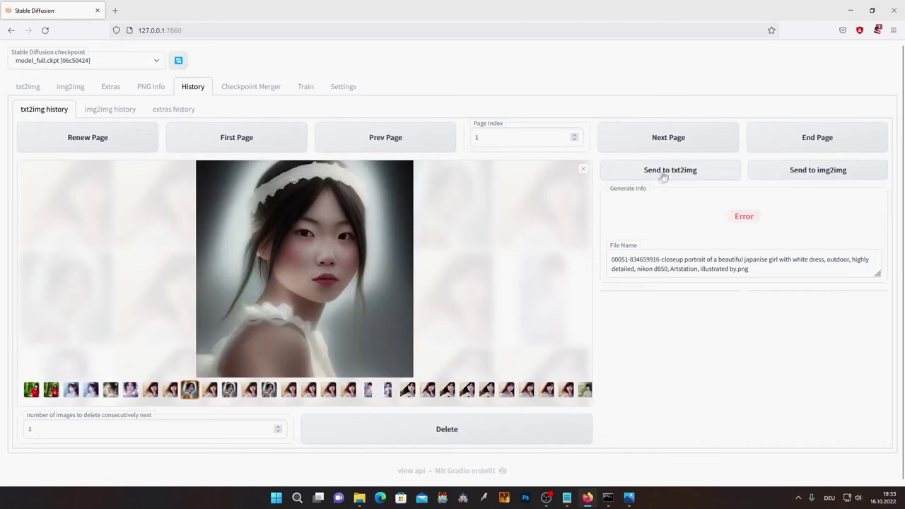
{"action": "left_click", "coordinate": [685, 173]}
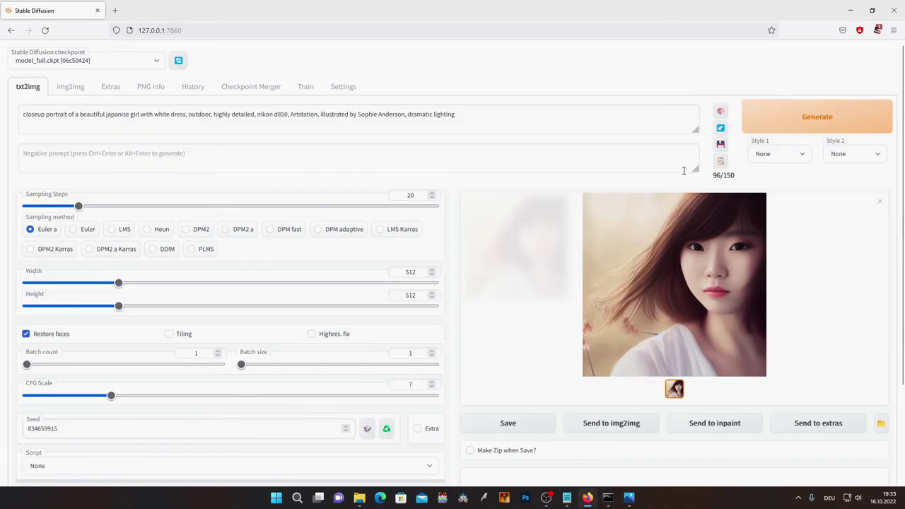
{"action": "left_click", "coordinate": [761, 125]}
{"action": "left_click", "coordinate": [198, 88]}
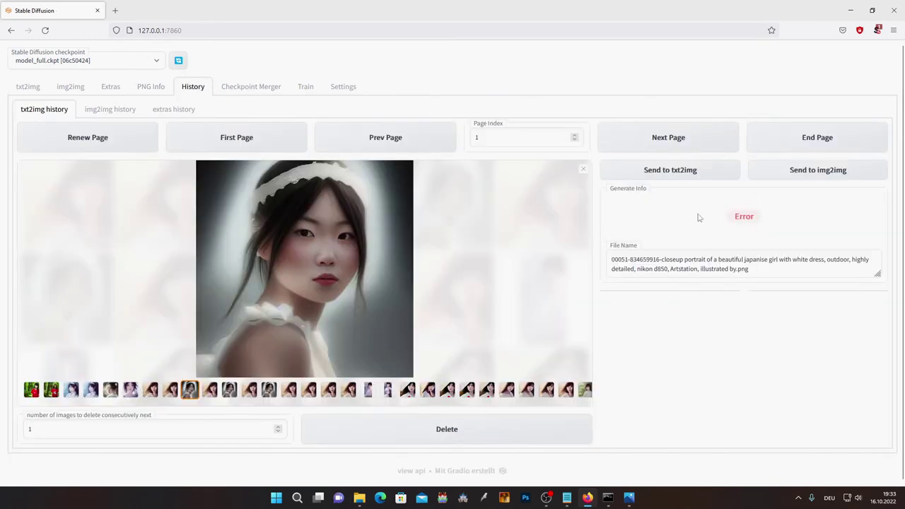
{"action": "left_click", "coordinate": [228, 395]}
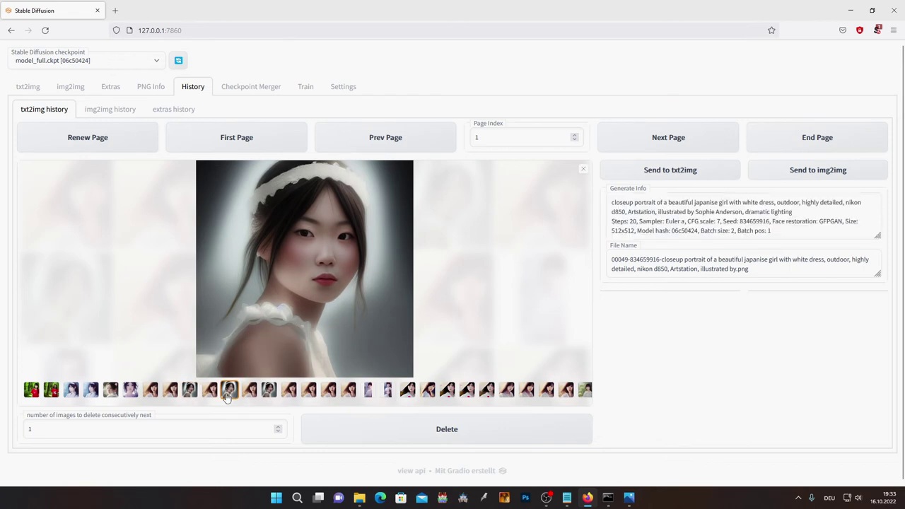
{"action": "key", "text": "Left"}
{"action": "key", "text": "Left"}
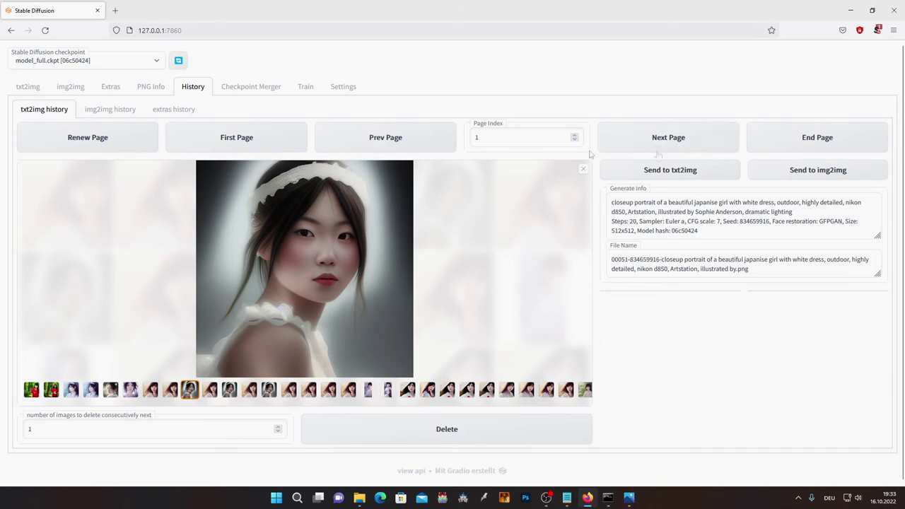
{"action": "left_click", "coordinate": [685, 173]}
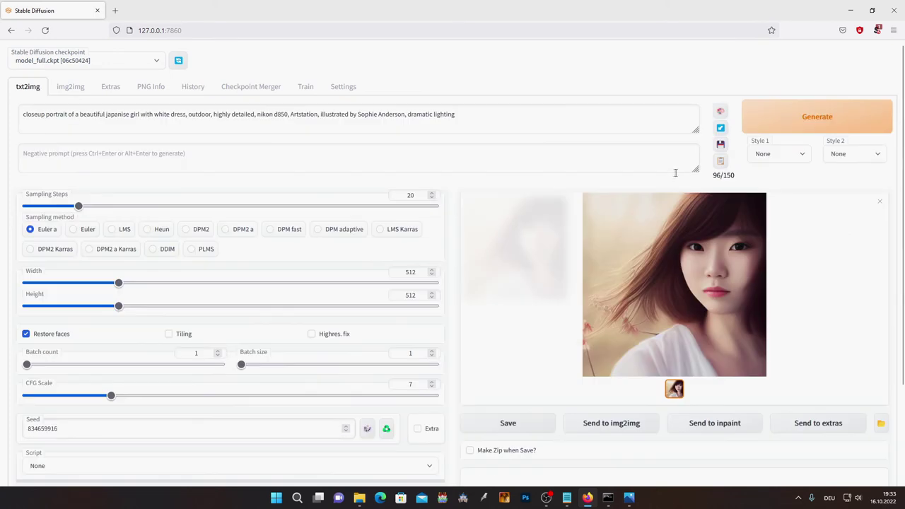
{"action": "left_click", "coordinate": [744, 128]}
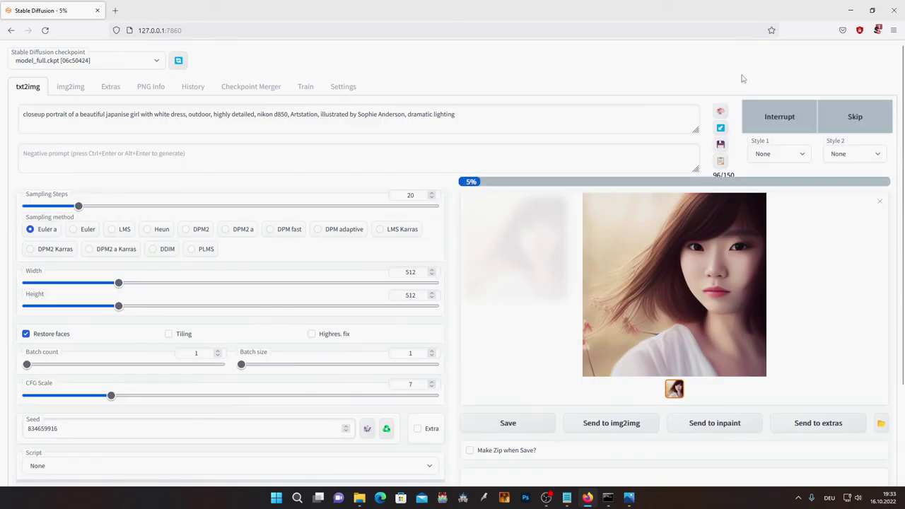
Load image 00042's settings into txt2img: 512x1024 with Highres. fix at denoising 0.7, seed 834659915
{"action": "left_click", "coordinate": [191, 86]}
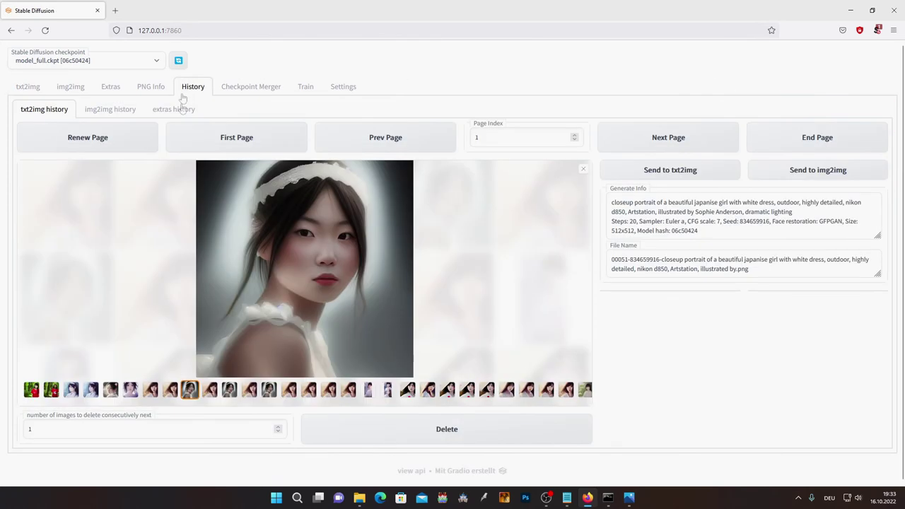
{"action": "left_click", "coordinate": [371, 392]}
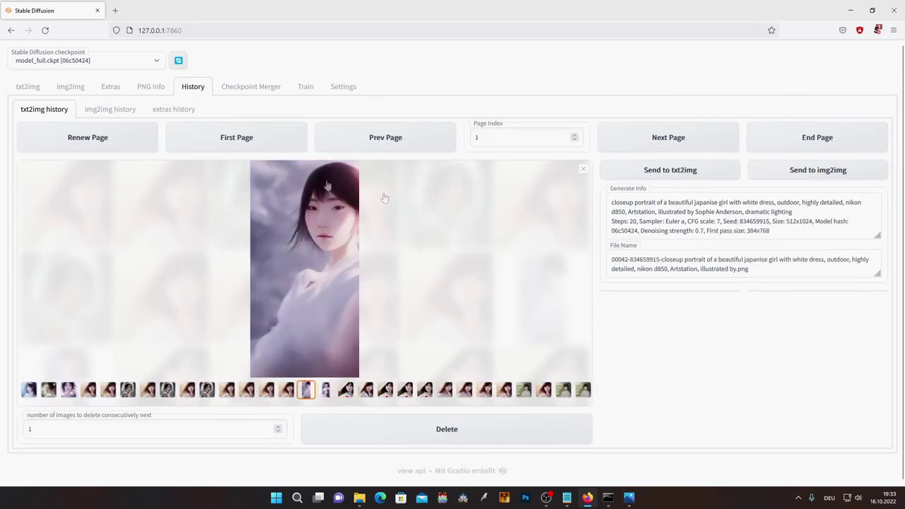
{"action": "left_click", "coordinate": [669, 174]}
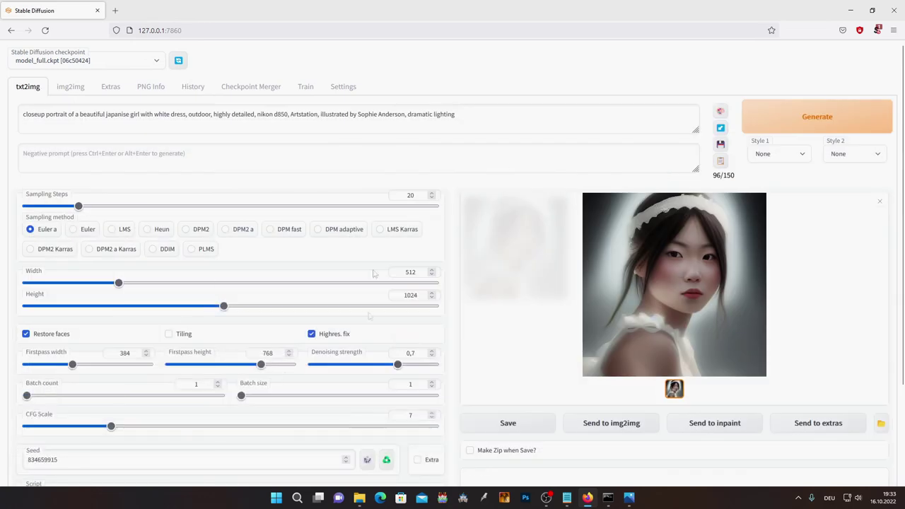
{"action": "scroll", "coordinate": [112, 410], "scroll_direction": "down", "scroll_amount": 3}
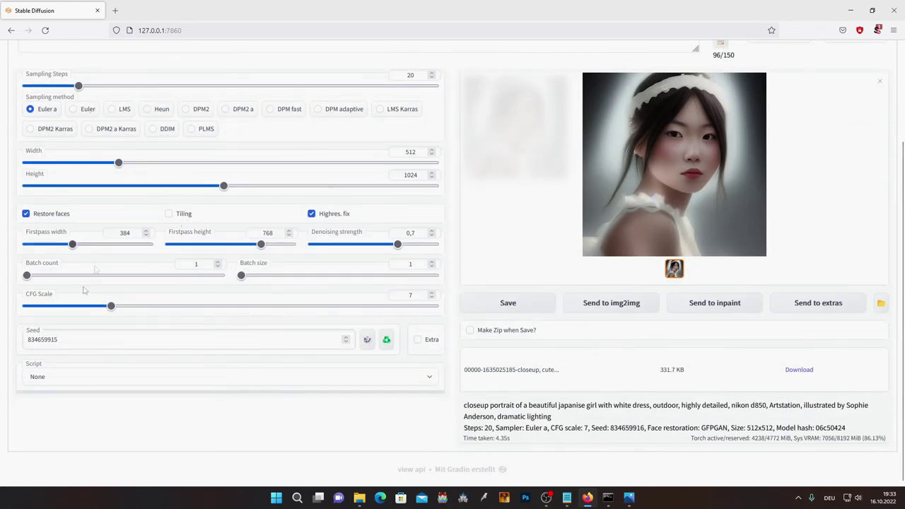
{"action": "scroll", "coordinate": [255, 379], "scroll_direction": "up", "scroll_amount": 3}
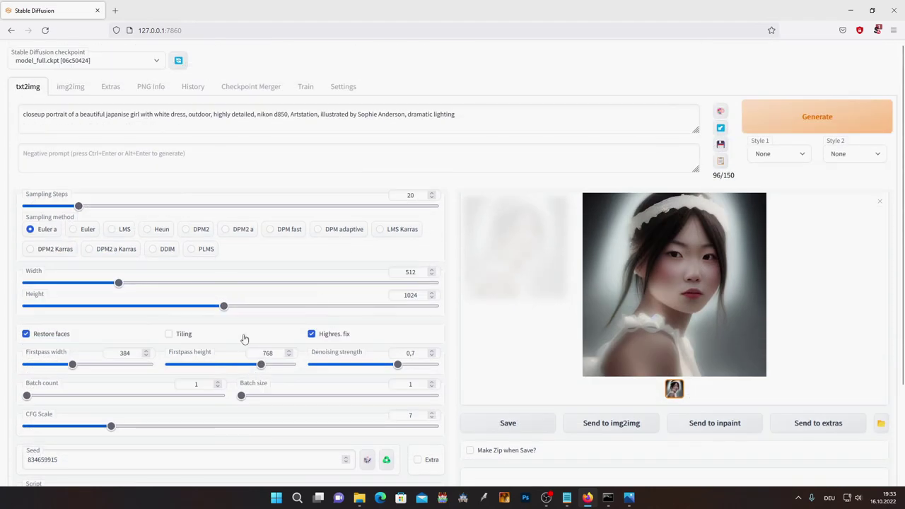